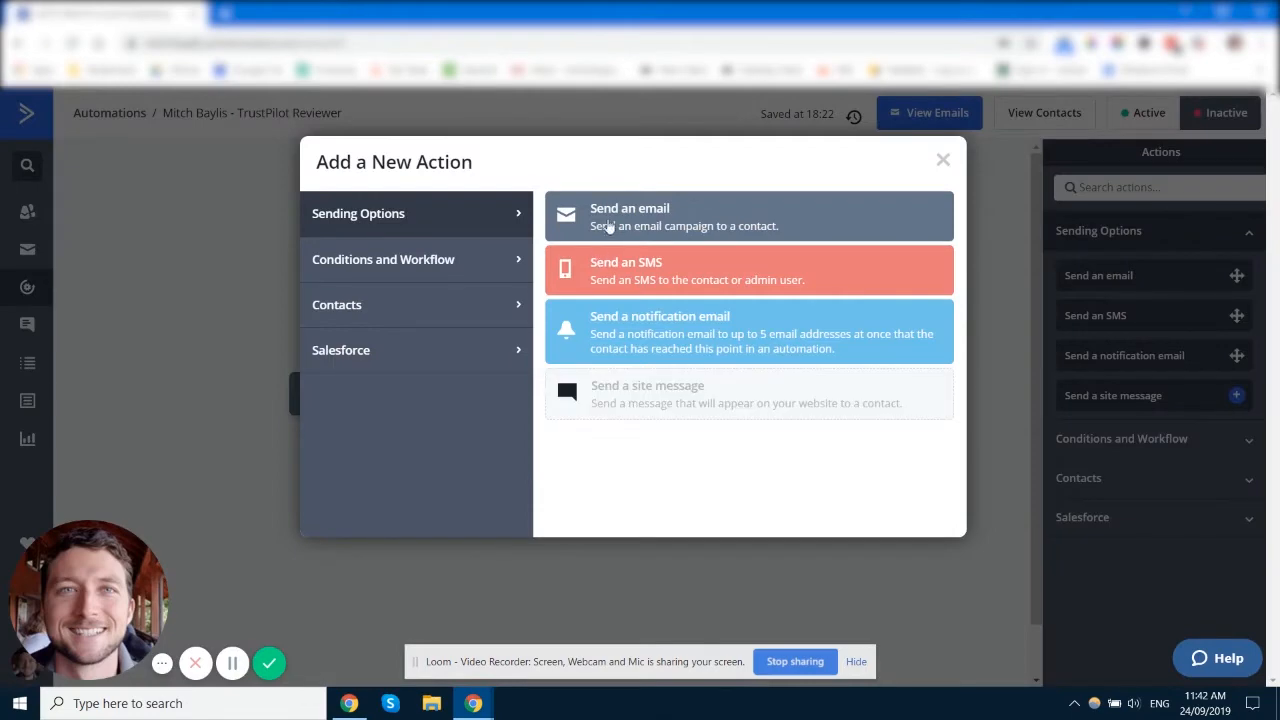
# Step: Dismiss the Add a New Action dialog without adding an action
pyautogui.click(940, 162)
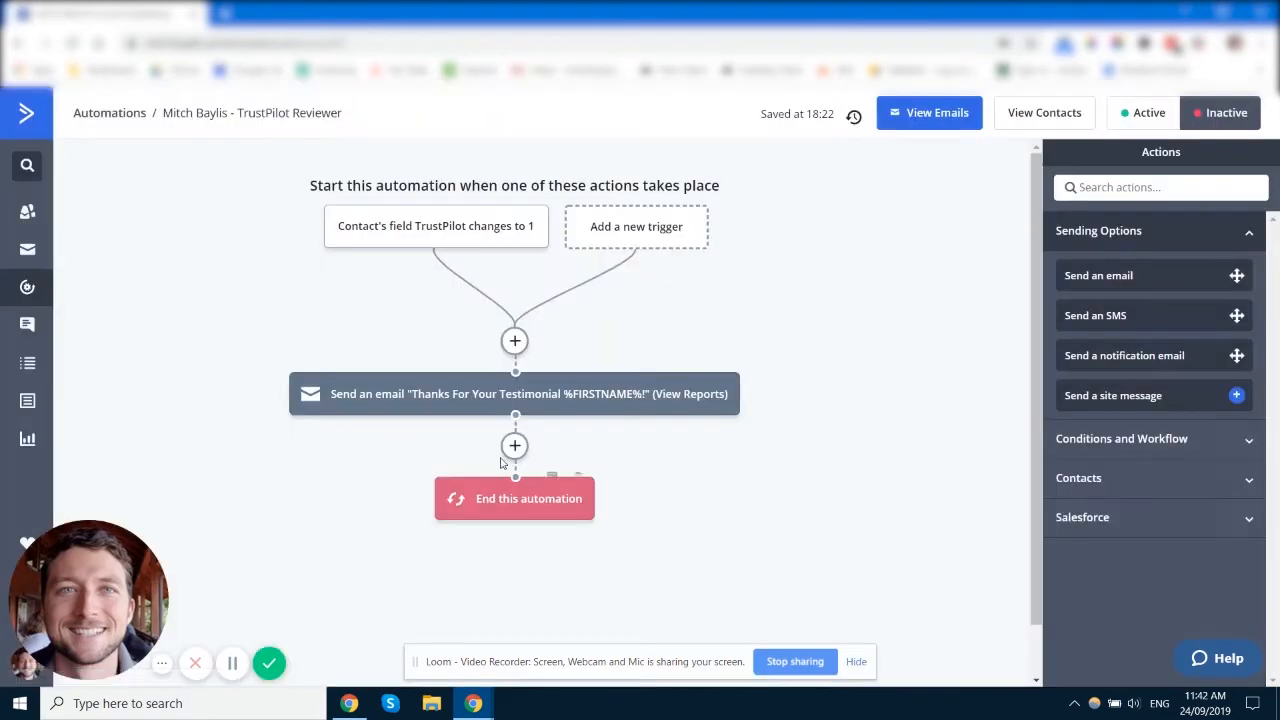
pyautogui.click(514, 445)
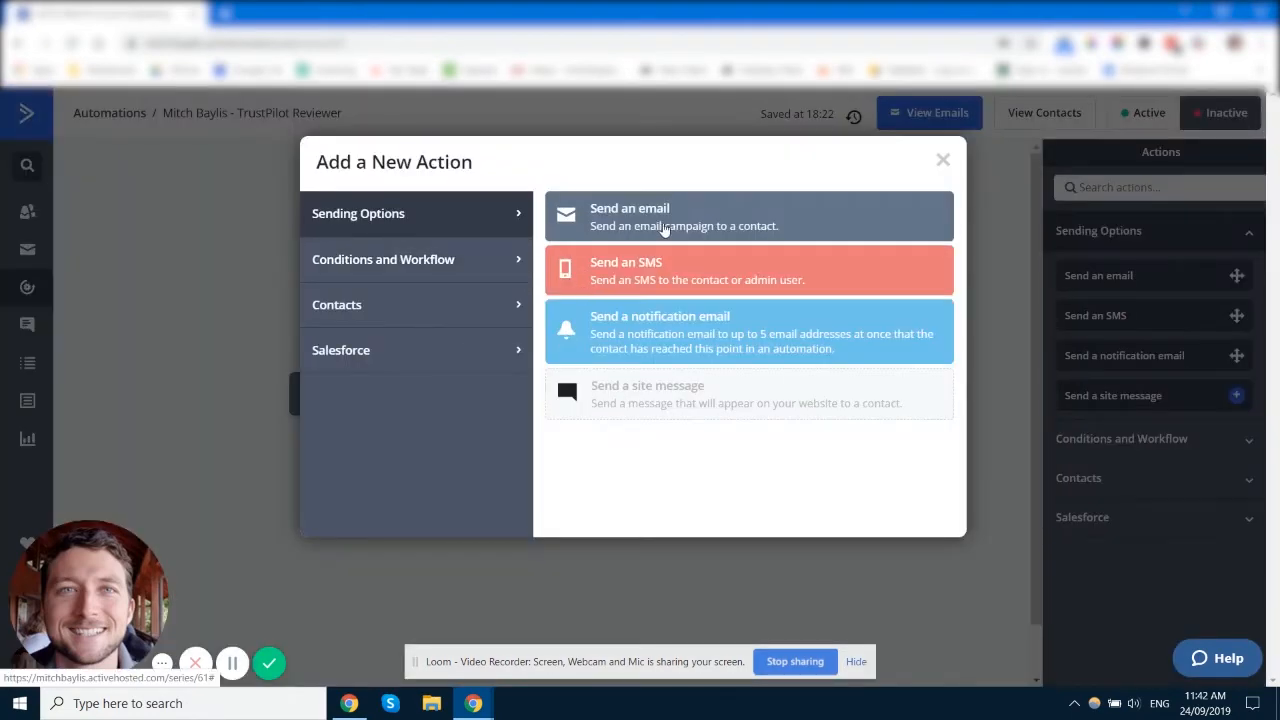
pyautogui.click(942, 161)
# Step: In the Send an email step, keep 'Thanks For Your Testimonial %FIRSTNAME%!' as the chosen email
pyautogui.click(418, 405)
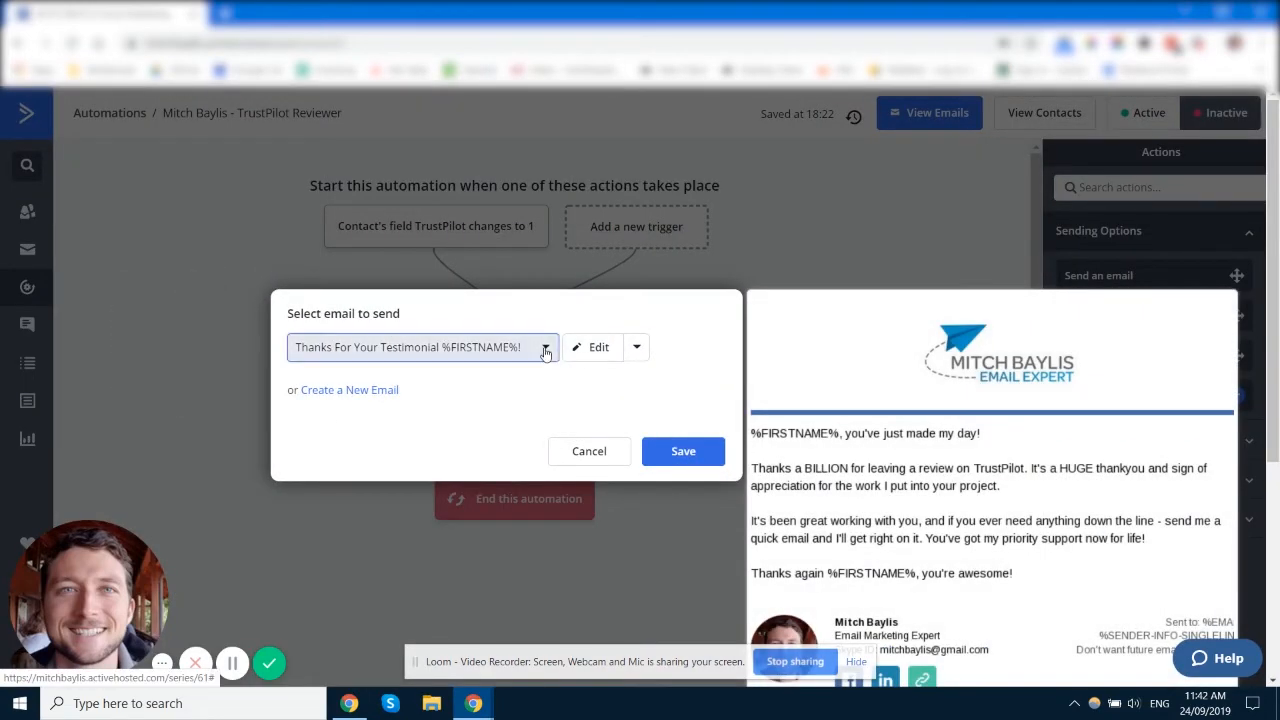
pyautogui.click(545, 347)
pyautogui.click(534, 318)
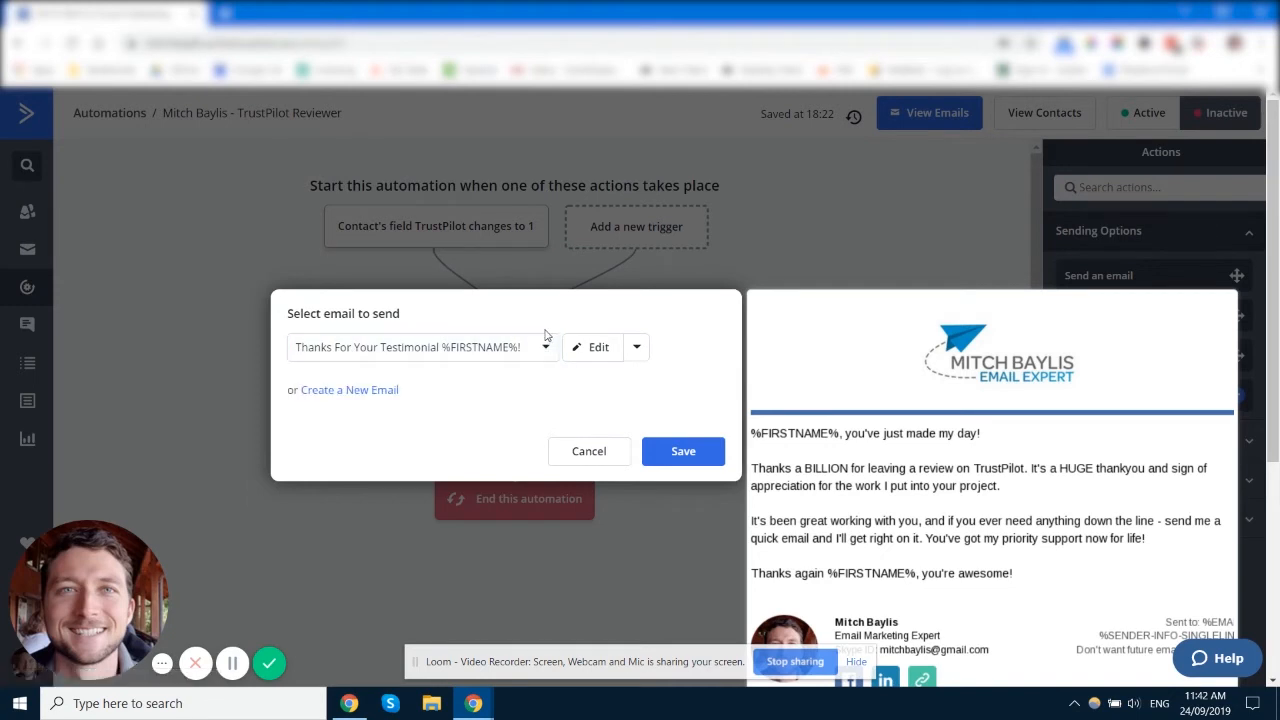
# Step: Open the testimonial email in the designer and look over the Theme options
pyautogui.click(597, 352)
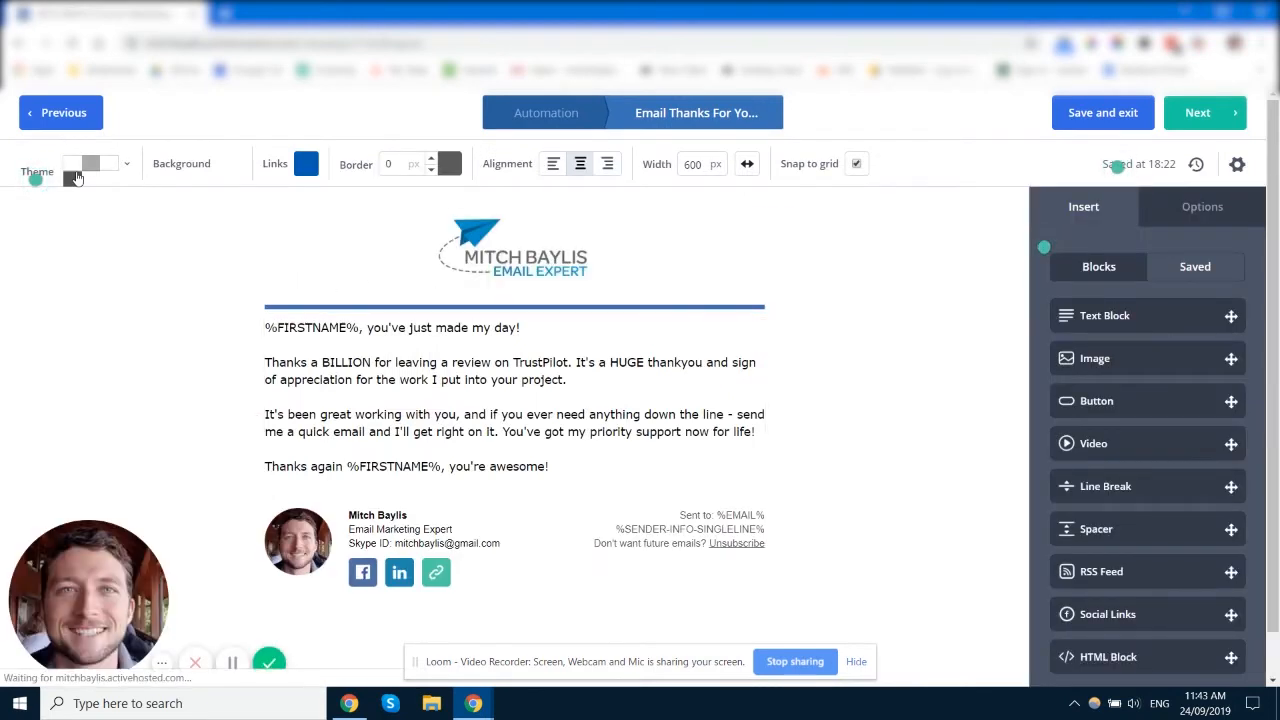
pyautogui.click(100, 170)
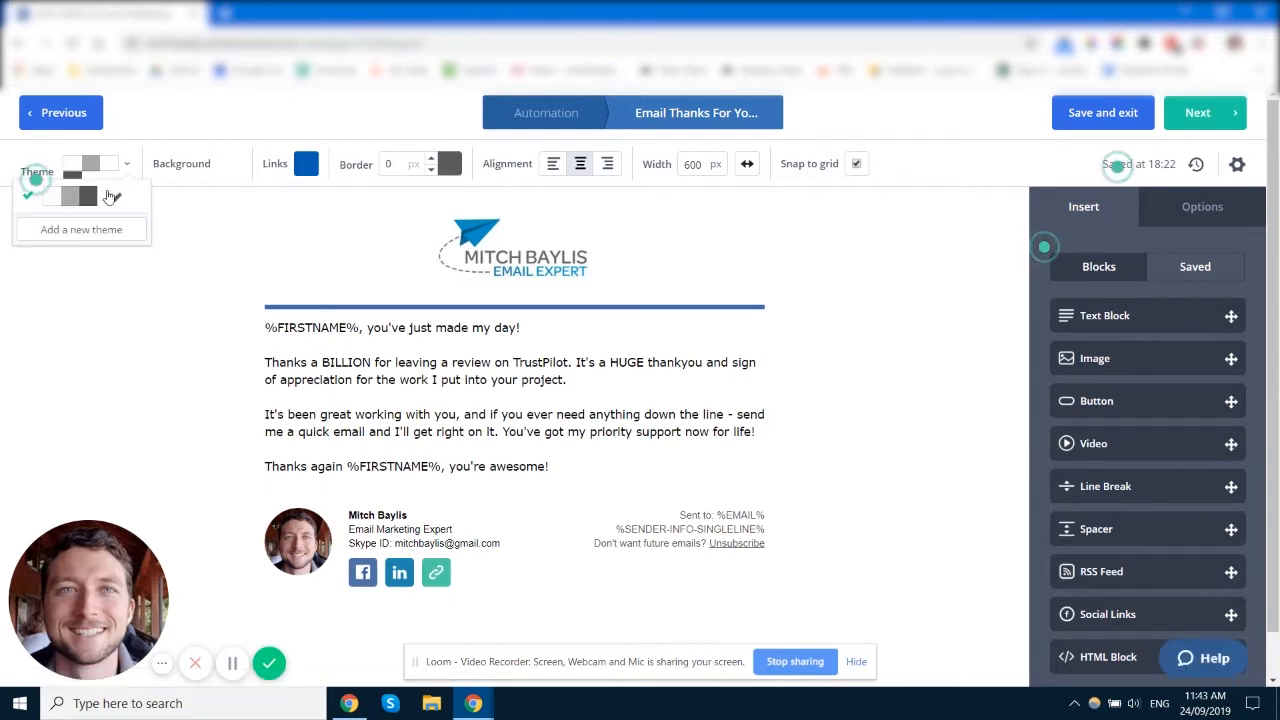
pyautogui.click(197, 261)
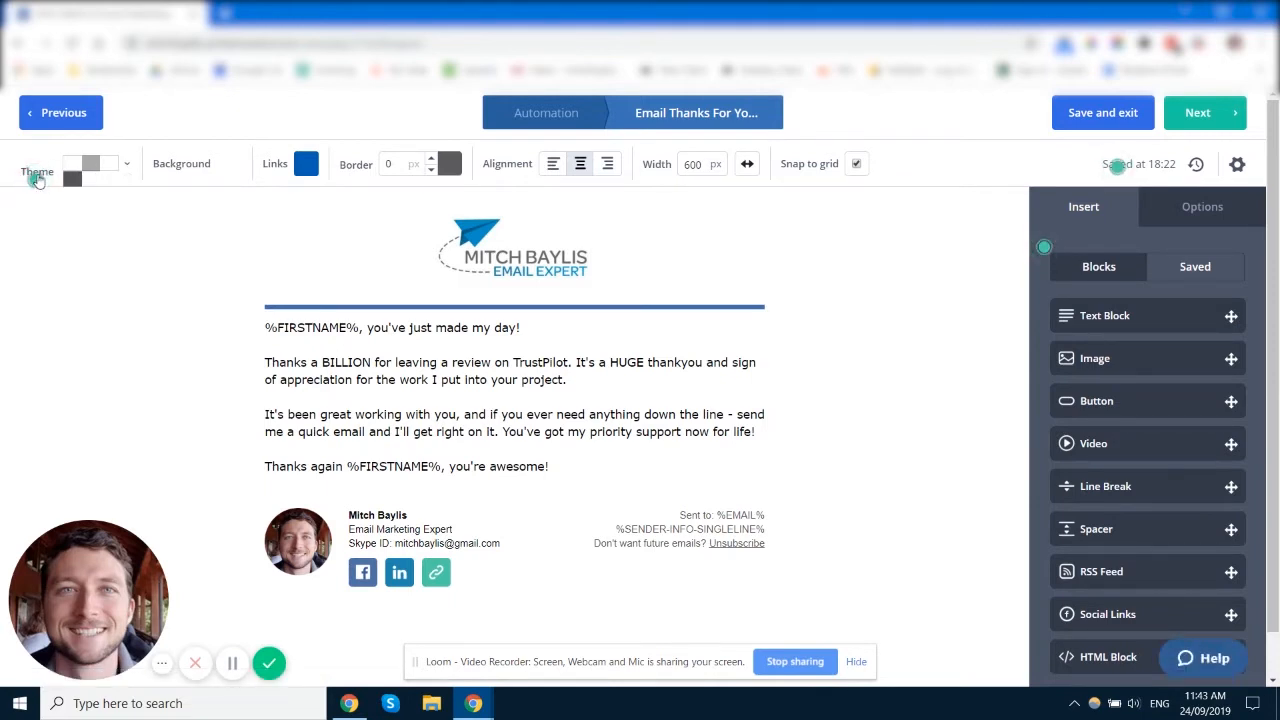
pyautogui.scroll(-1, 443, 398)
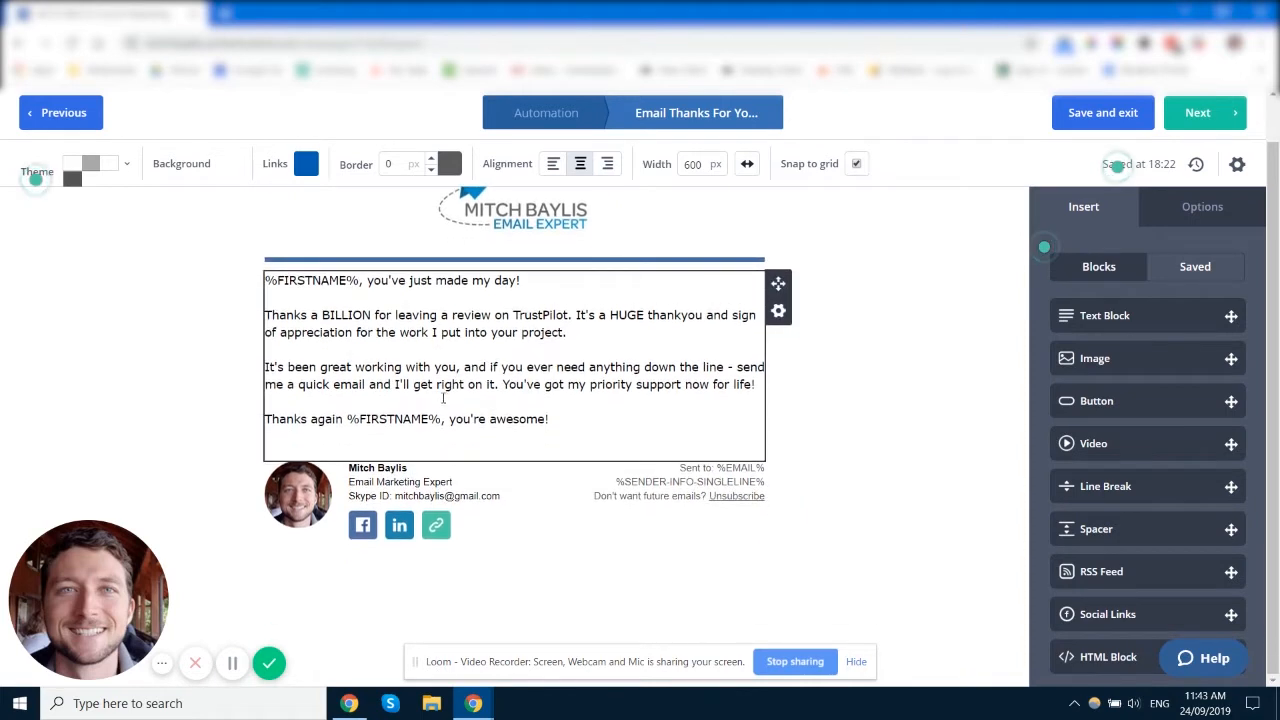
pyautogui.scroll(1, 443, 398)
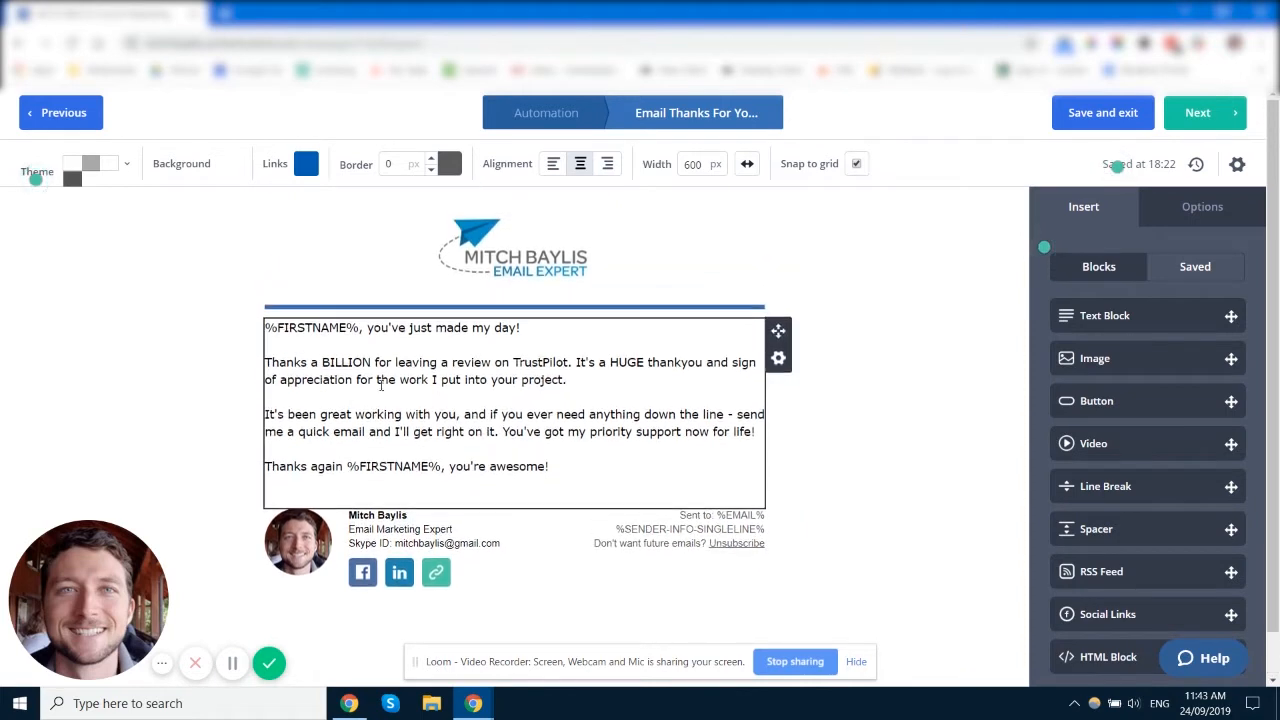
# Step: Try a red background, return it to white, and leave the link colour blue
pyautogui.click(220, 166)
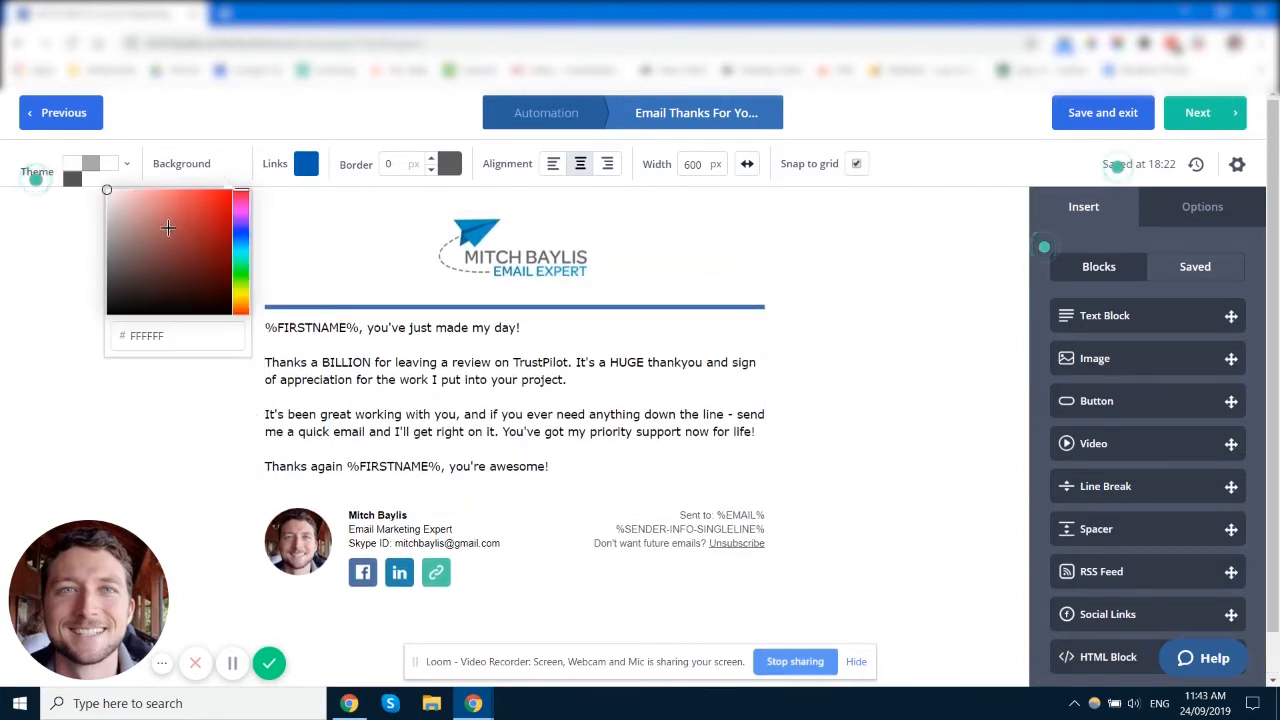
pyautogui.moveTo(168, 228); pyautogui.dragTo(106, 191)
pyautogui.click(64, 171)
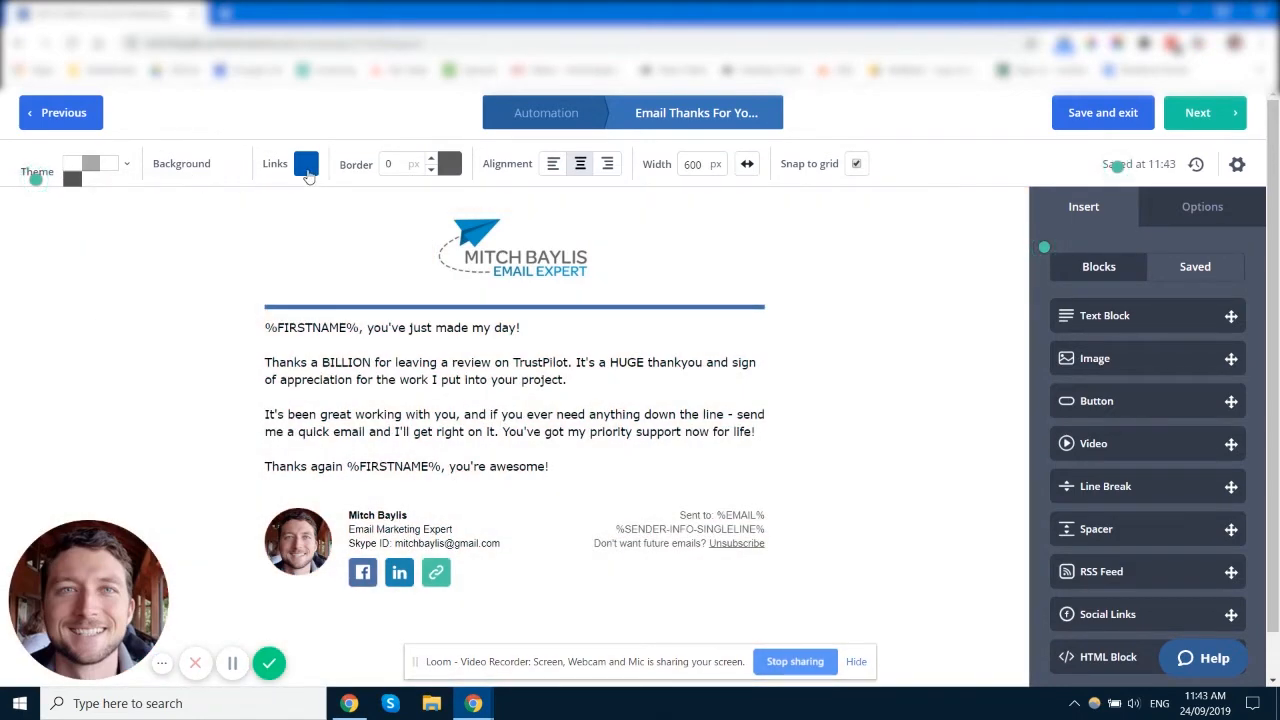
pyautogui.click(306, 166)
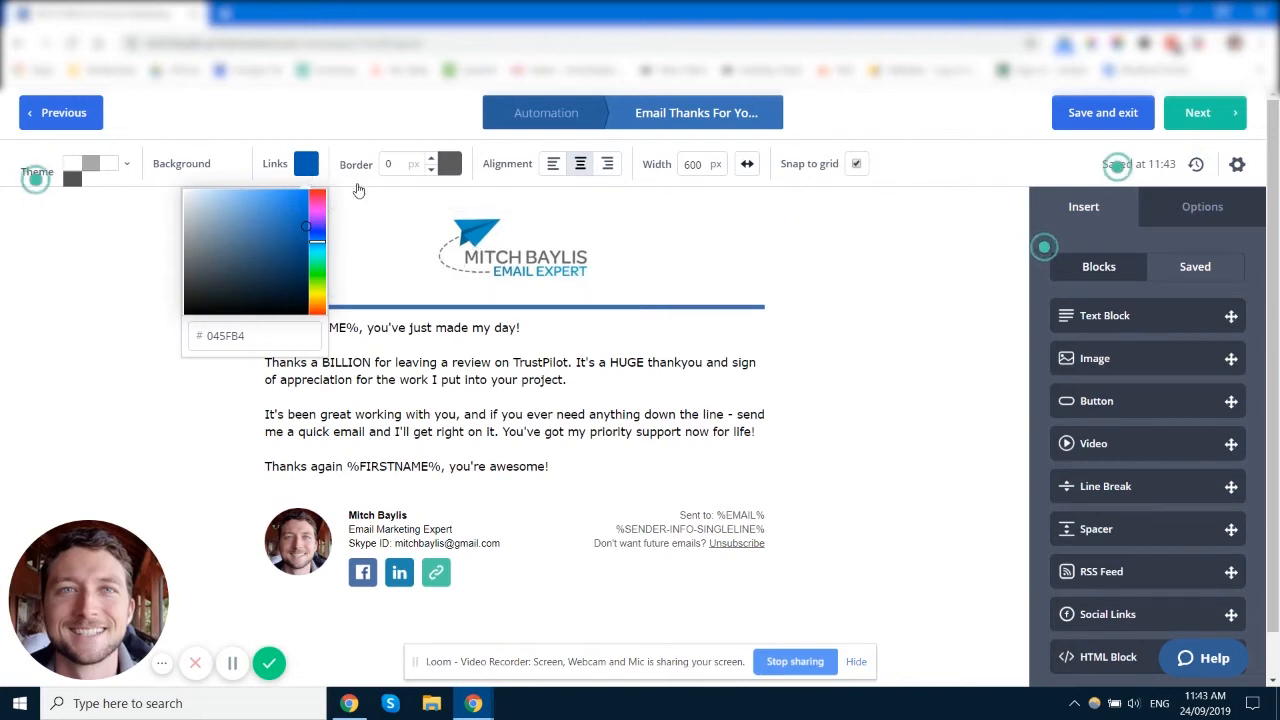
pyautogui.click(813, 427)
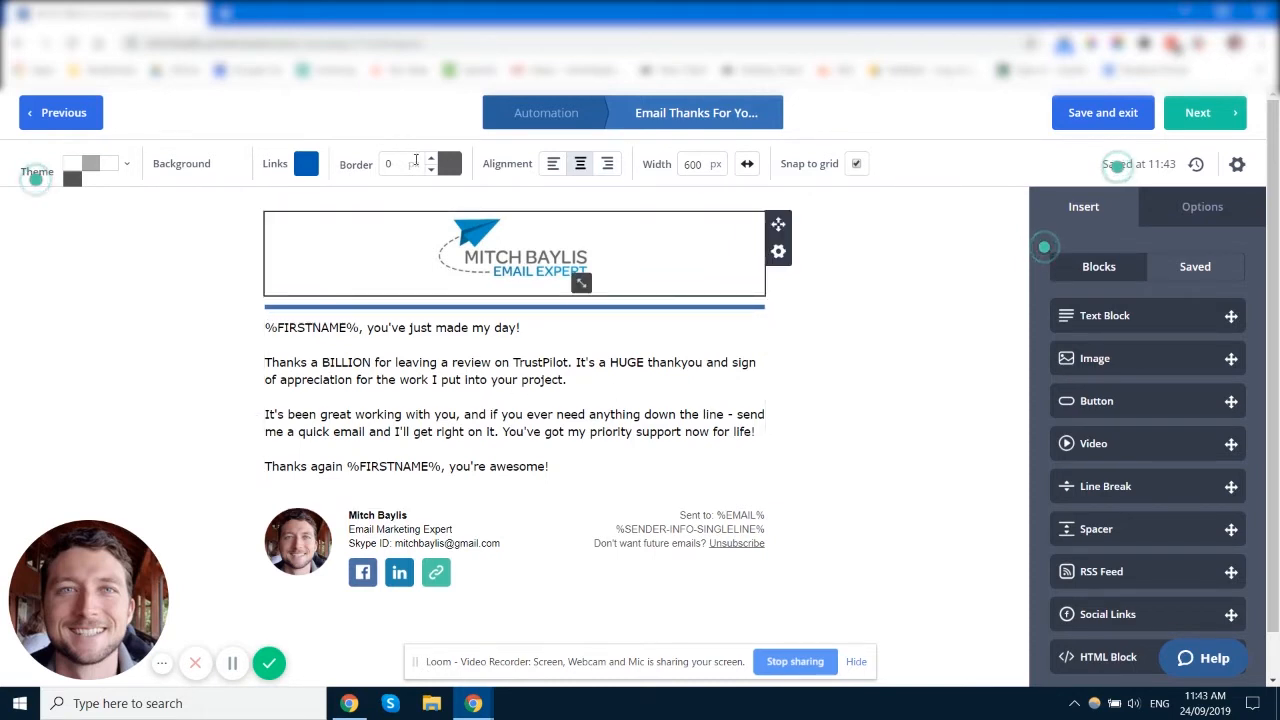
pyautogui.click(430, 159)
pyautogui.click(430, 159)
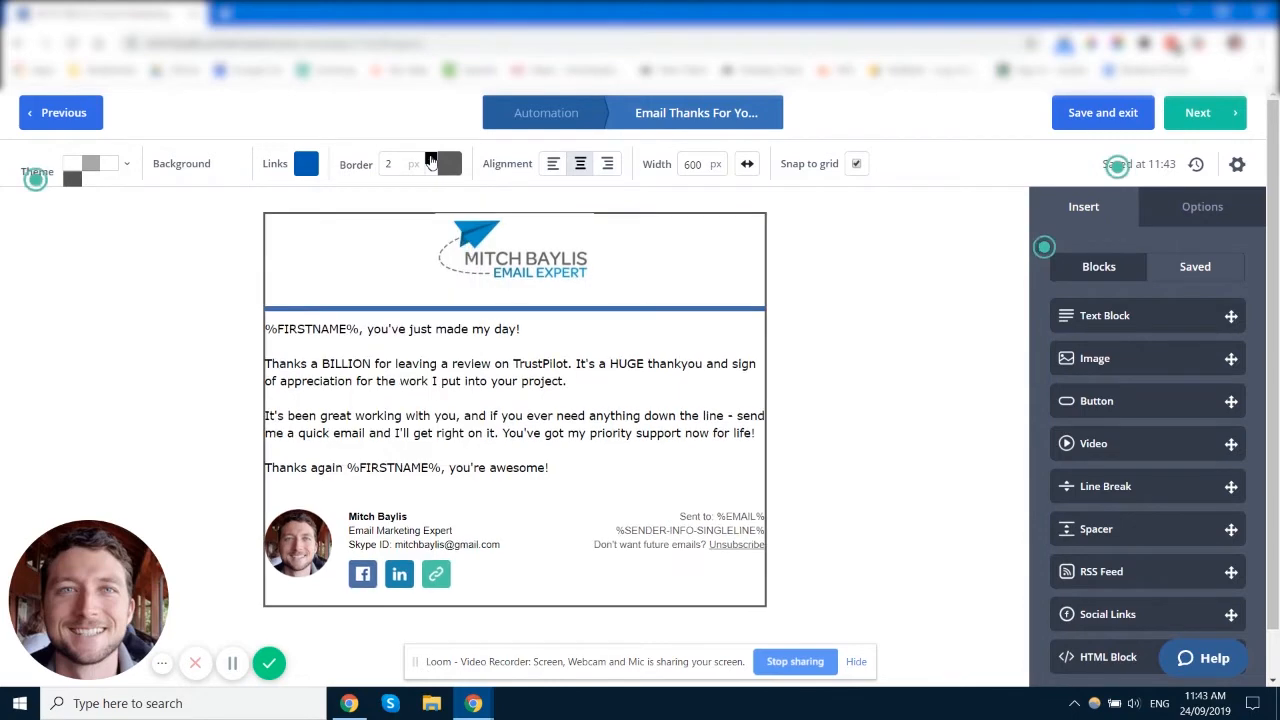
pyautogui.click(430, 159)
pyautogui.click(430, 170)
pyautogui.click(430, 170)
pyautogui.click(430, 170)
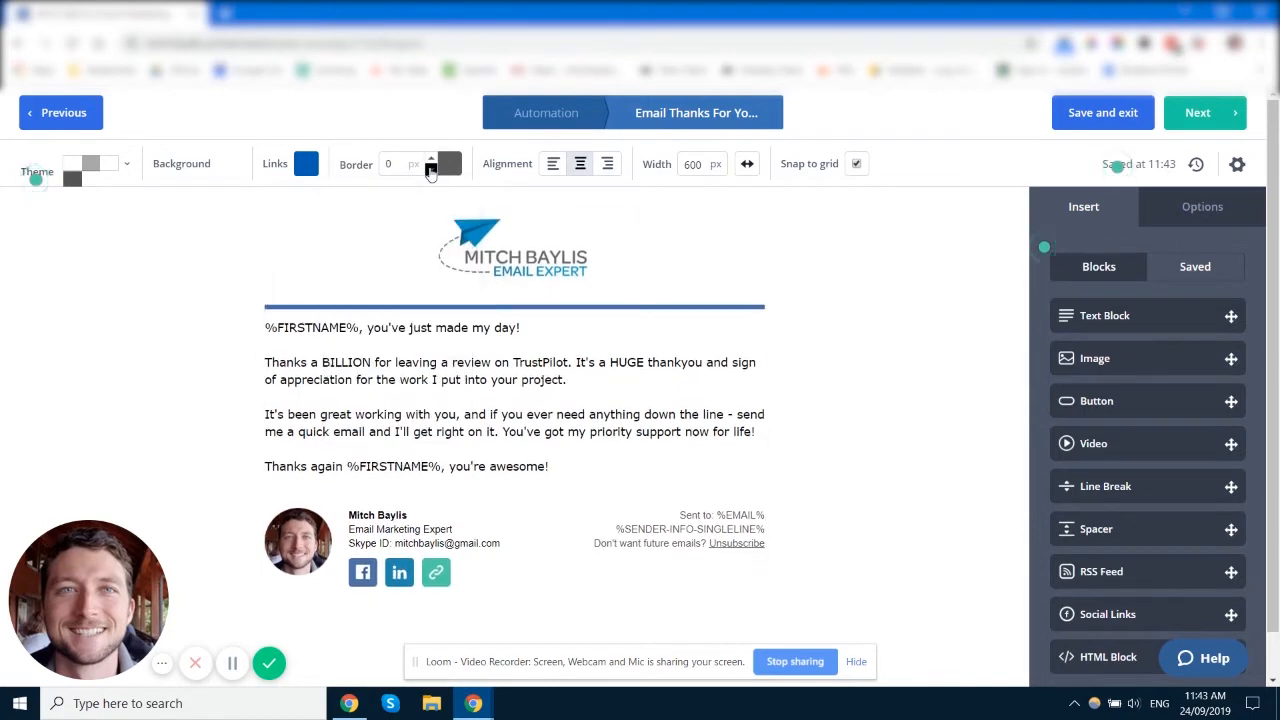
pyautogui.click(555, 166)
pyautogui.click(581, 168)
pyautogui.click(607, 166)
pyautogui.click(580, 166)
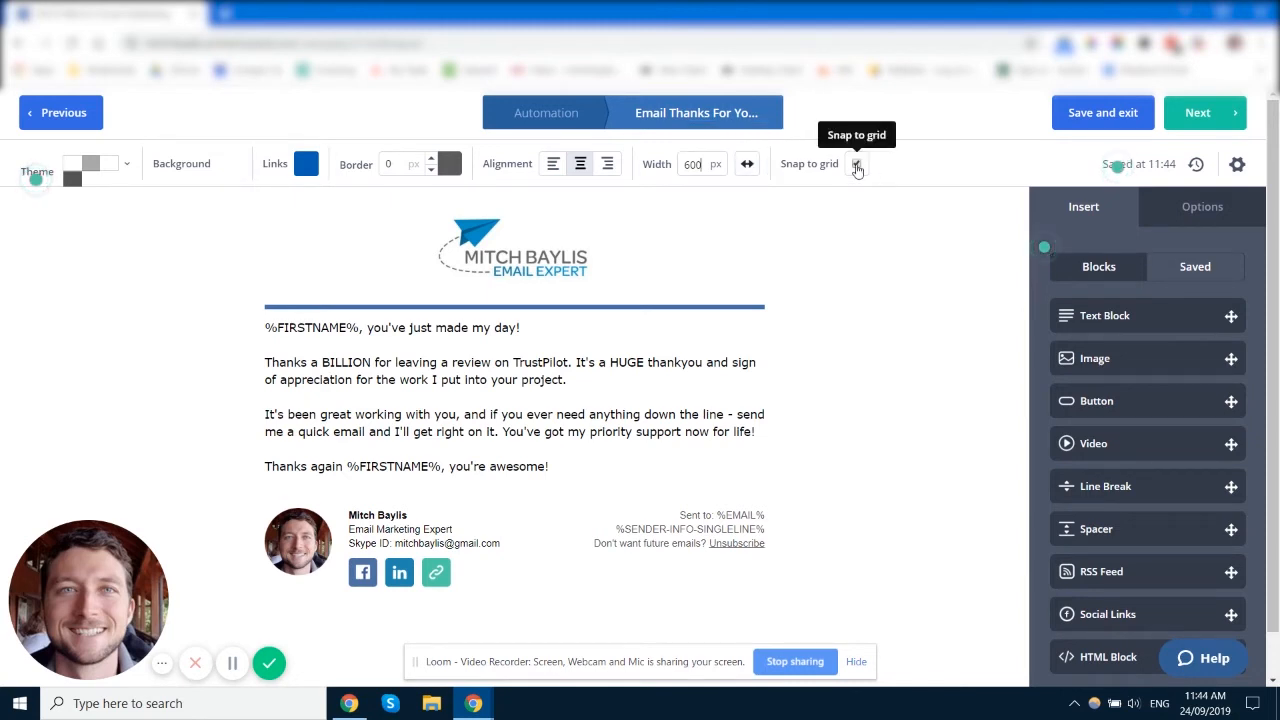
pyautogui.scroll(-1, 428, 346)
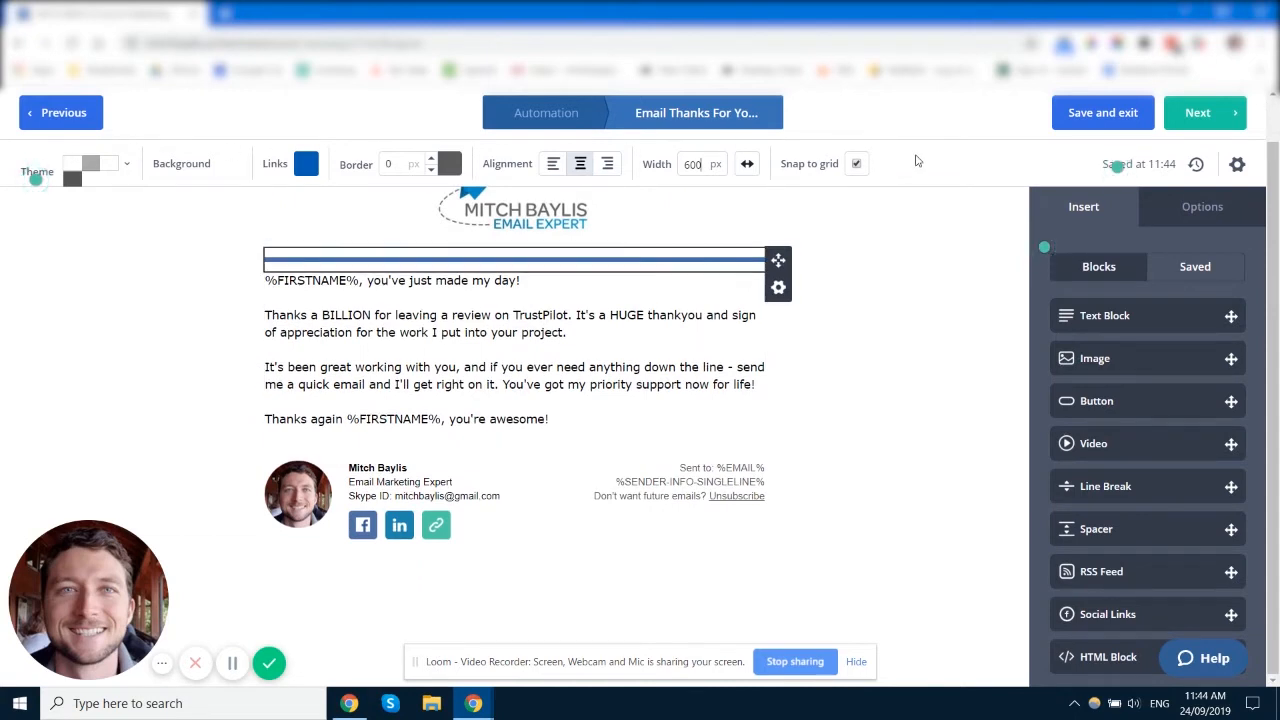
pyautogui.scroll(1, 877, 323)
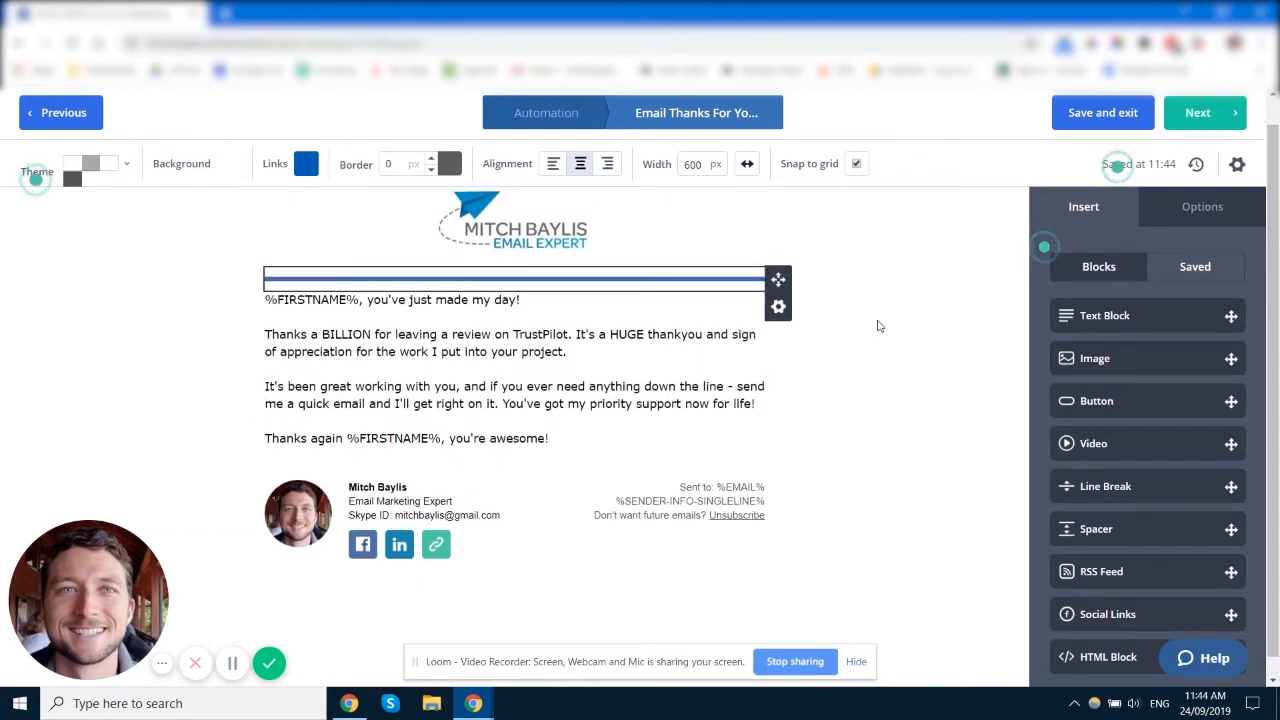
pyautogui.click(1146, 170)
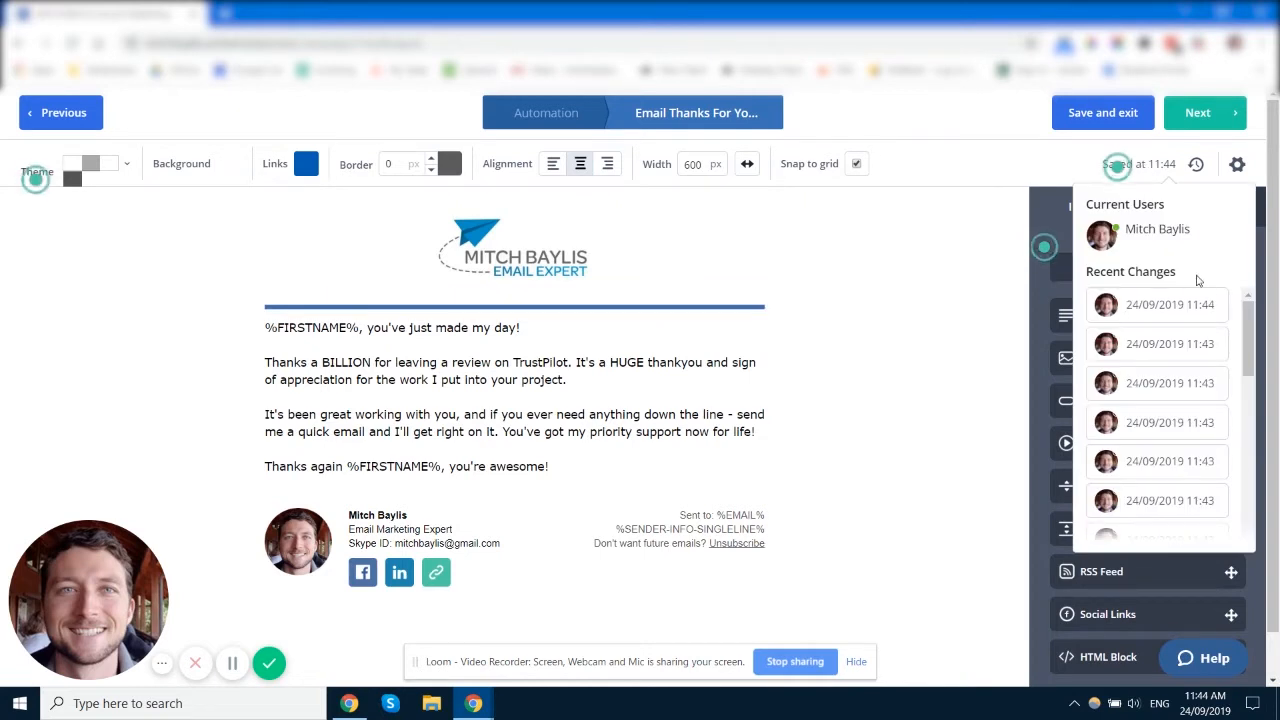
pyautogui.scroll(-1, 1216, 274)
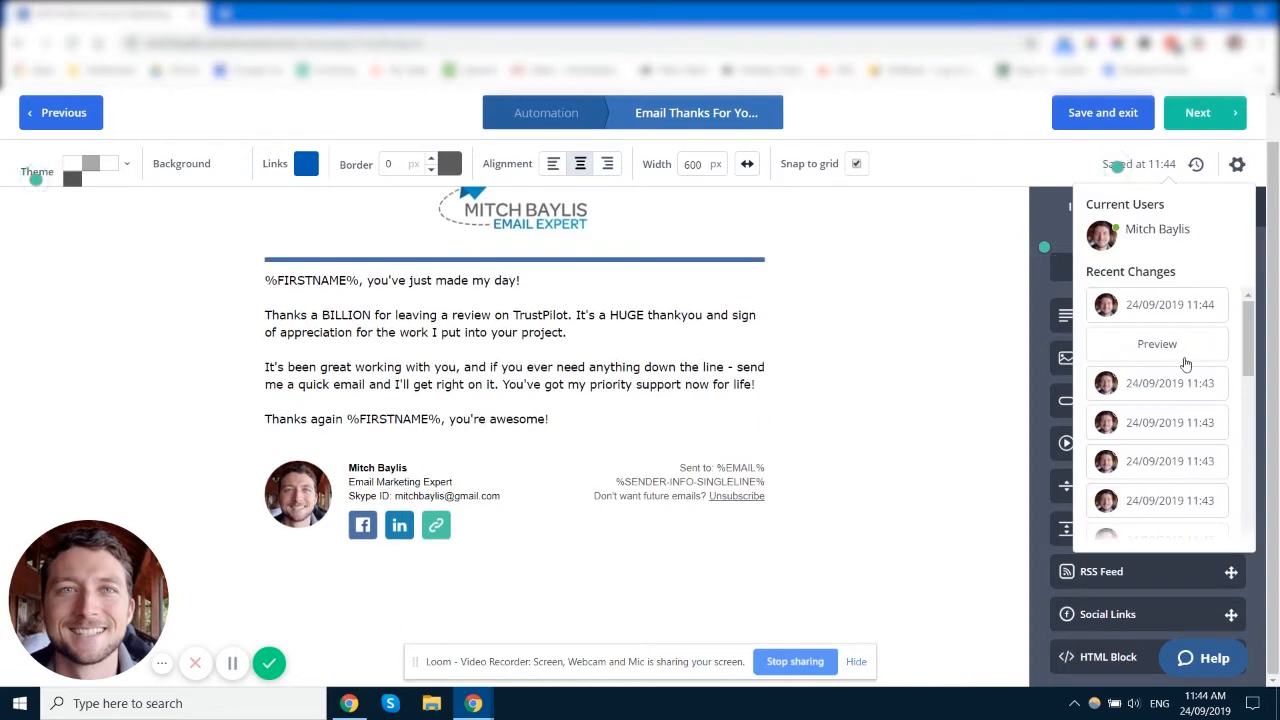
pyautogui.scroll(-2, 1185, 365)
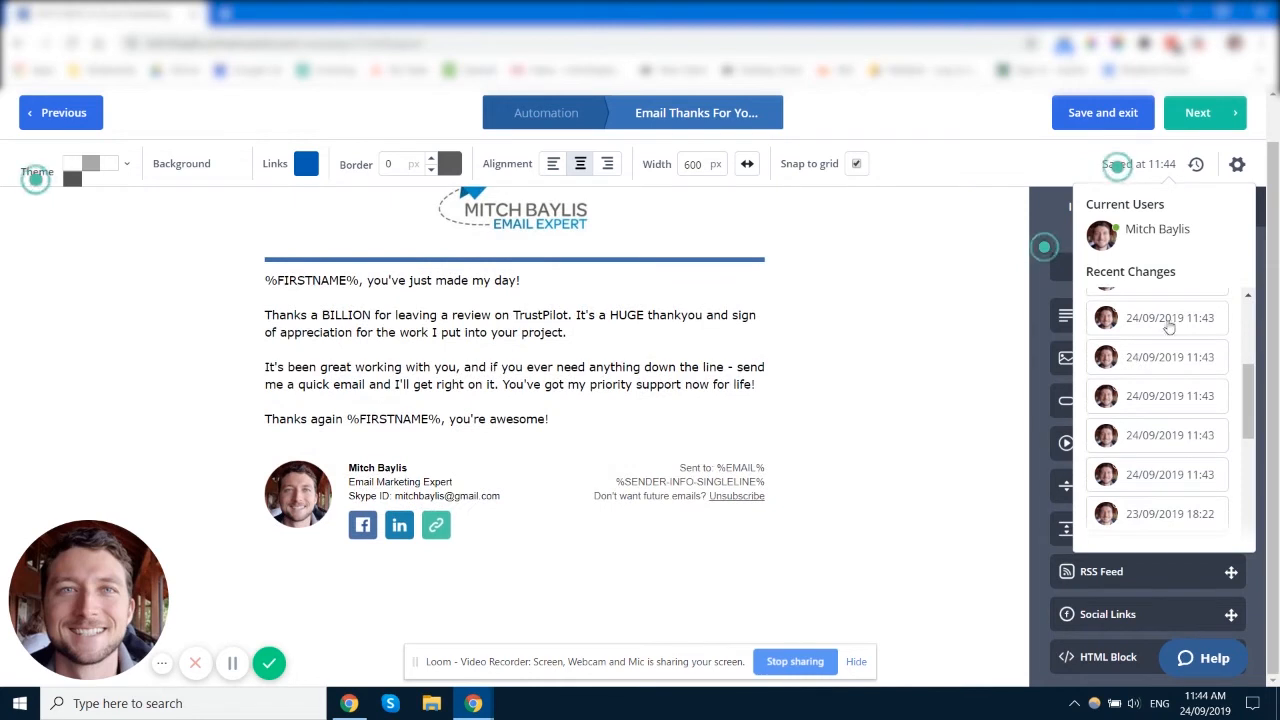
pyautogui.scroll(1, 1168, 327)
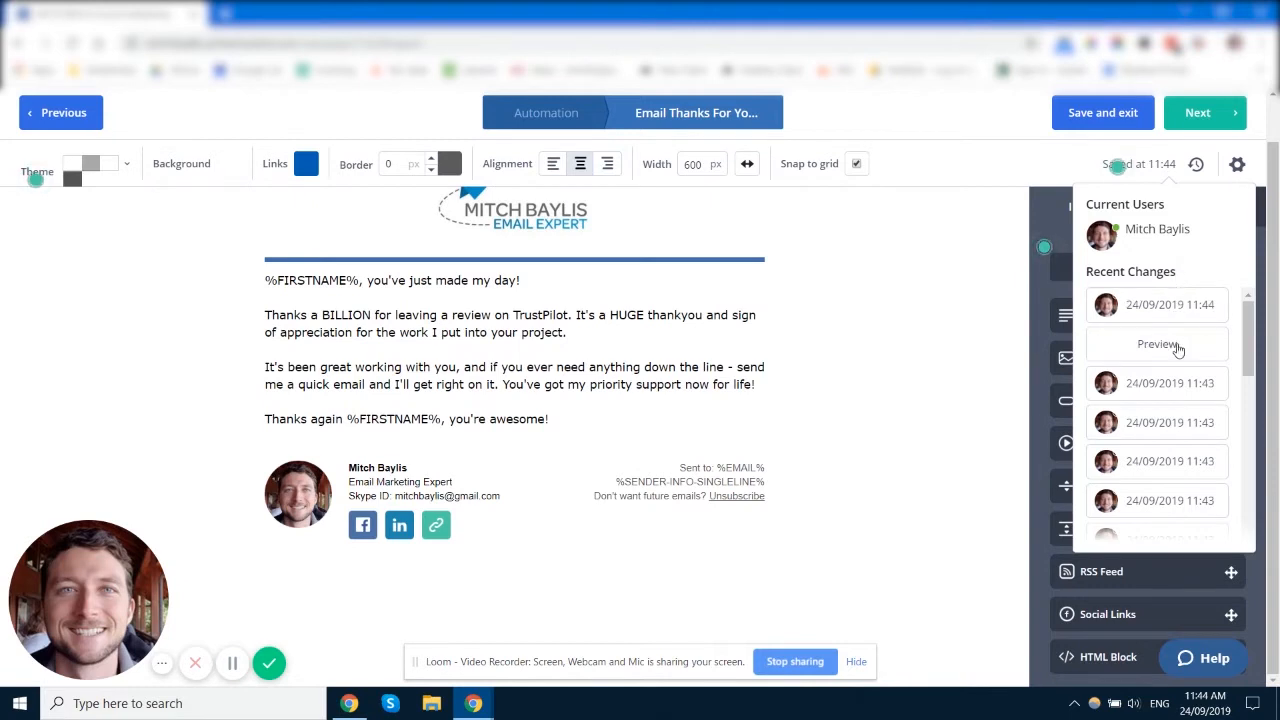
pyautogui.scroll(-10, 1180, 345)
pyautogui.scroll(1, 1180, 352)
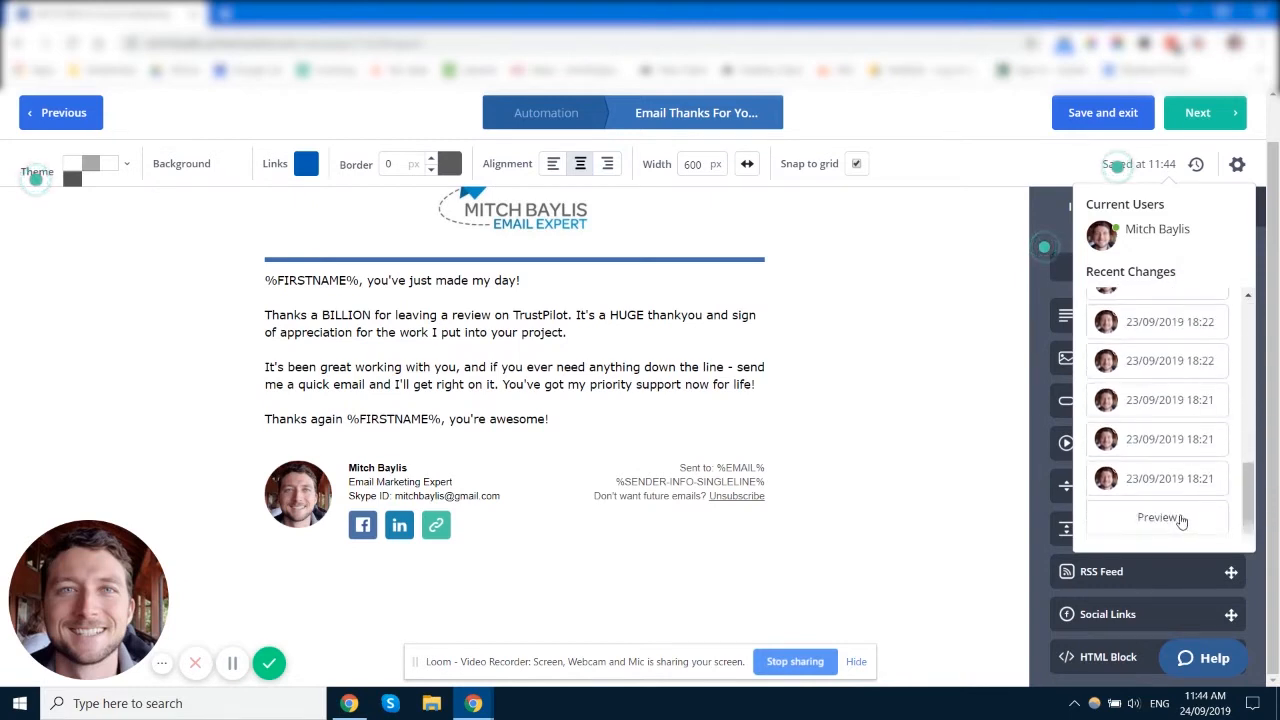
pyautogui.scroll(5, 1185, 400)
pyautogui.scroll(2, 1185, 430)
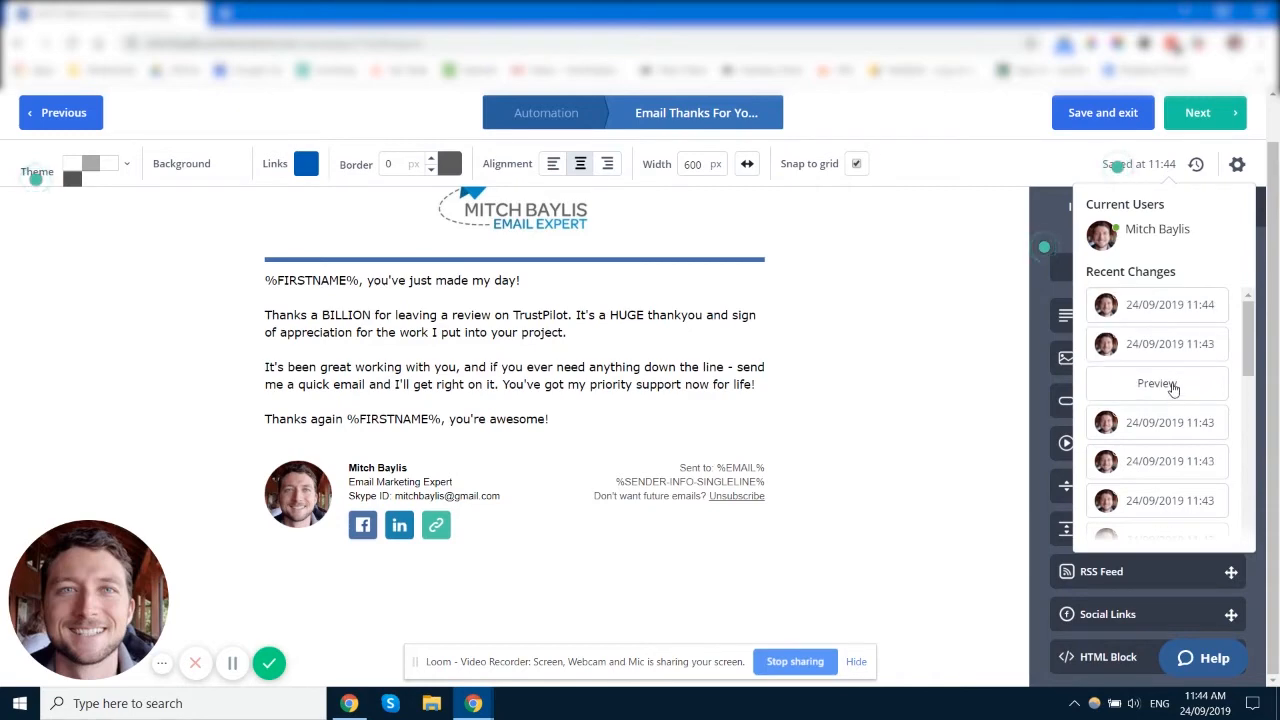
pyautogui.click(1158, 381)
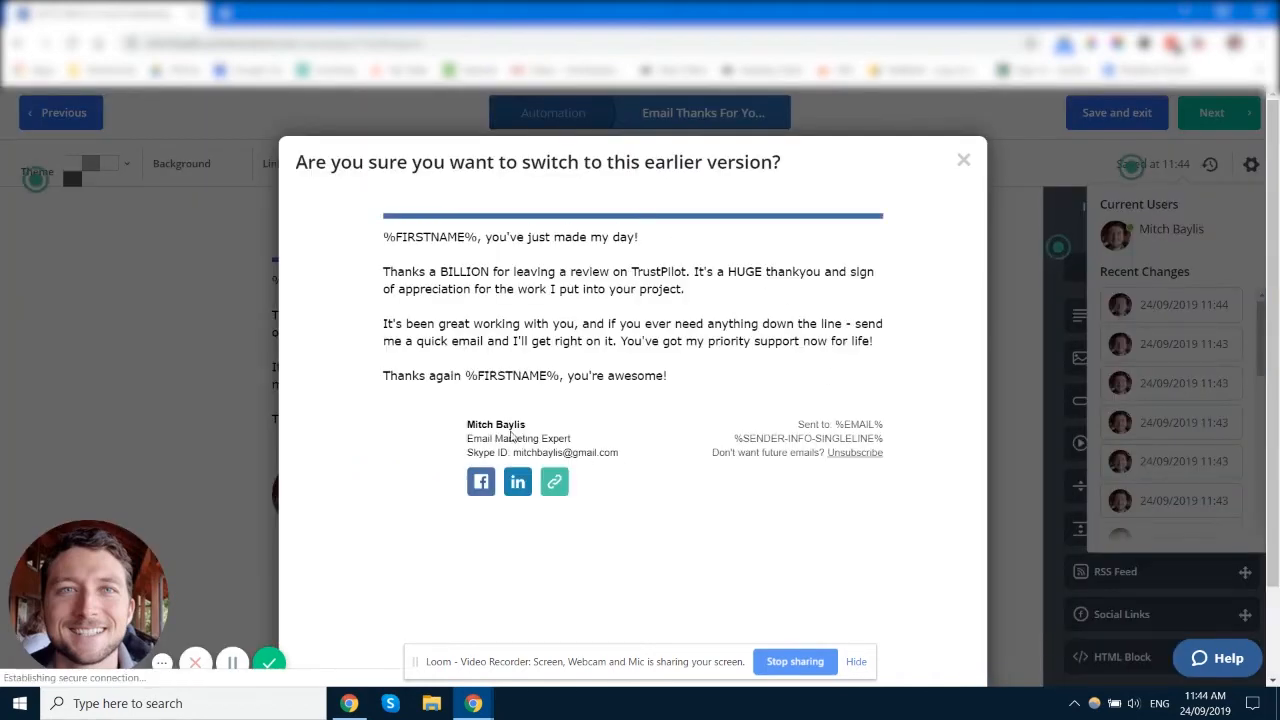
pyautogui.scroll(-2, 617, 424)
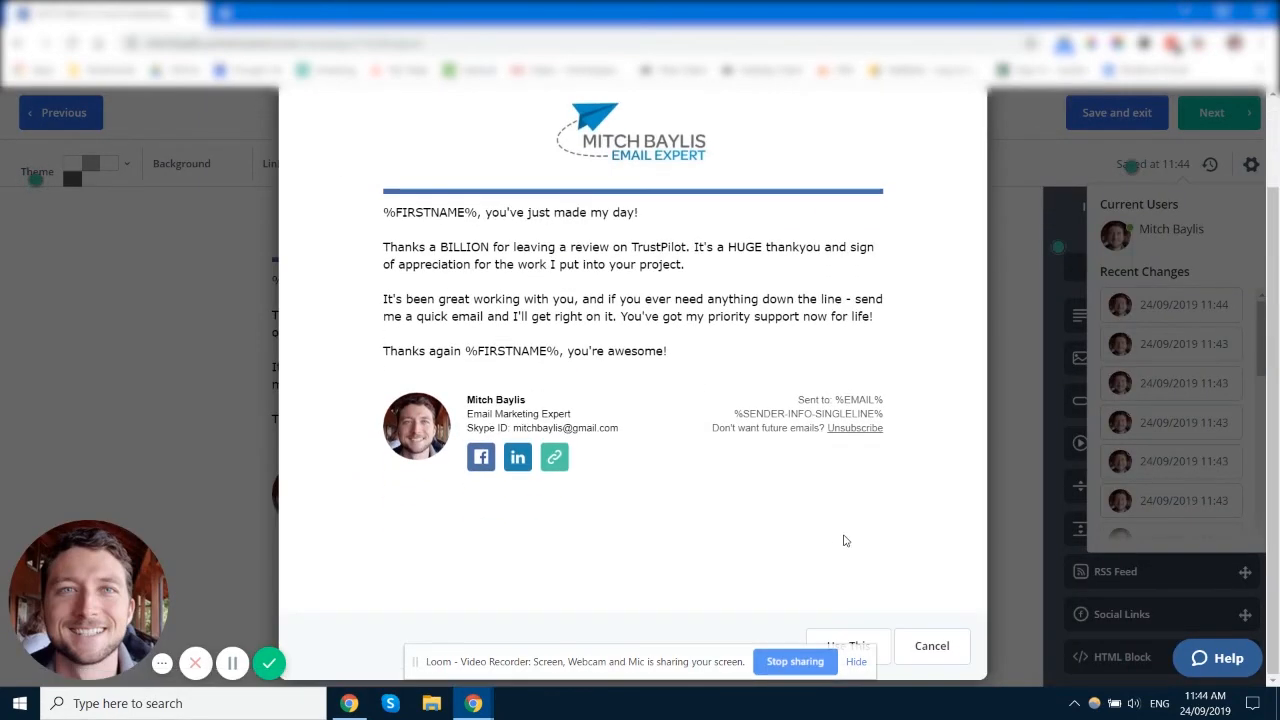
pyautogui.click(856, 661)
pyautogui.click(932, 646)
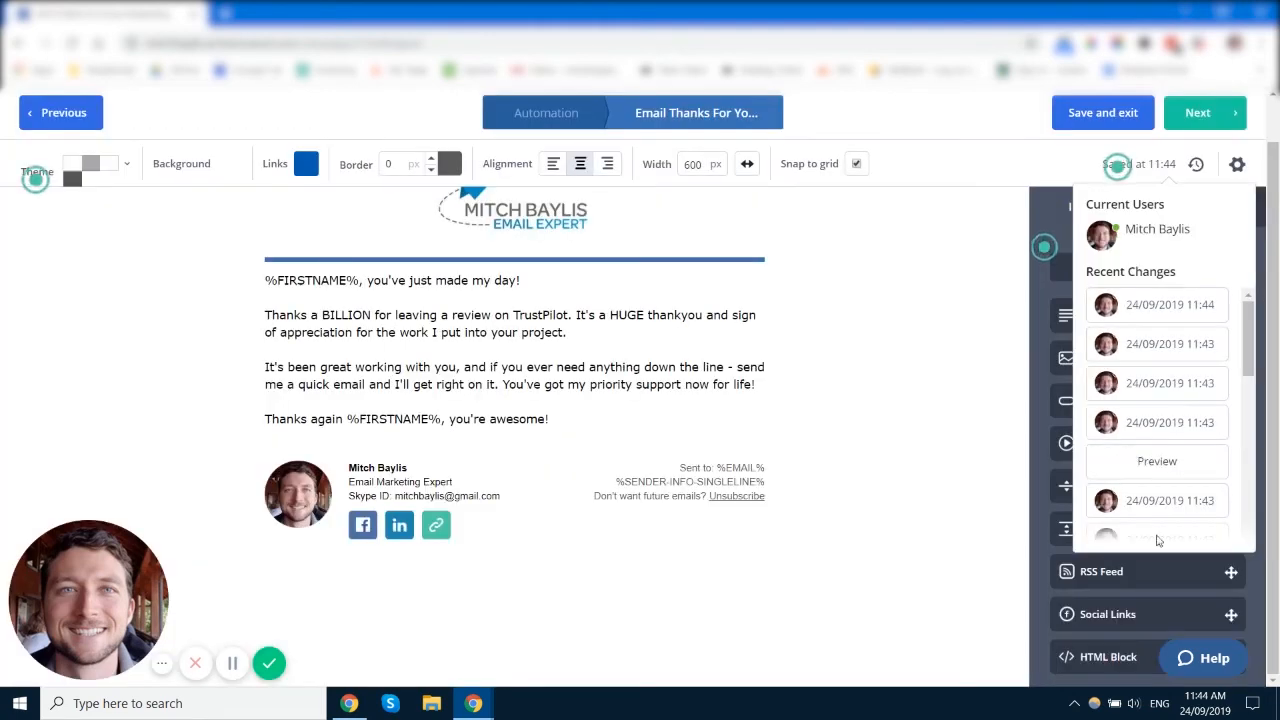
pyautogui.scroll(1, 617, 398)
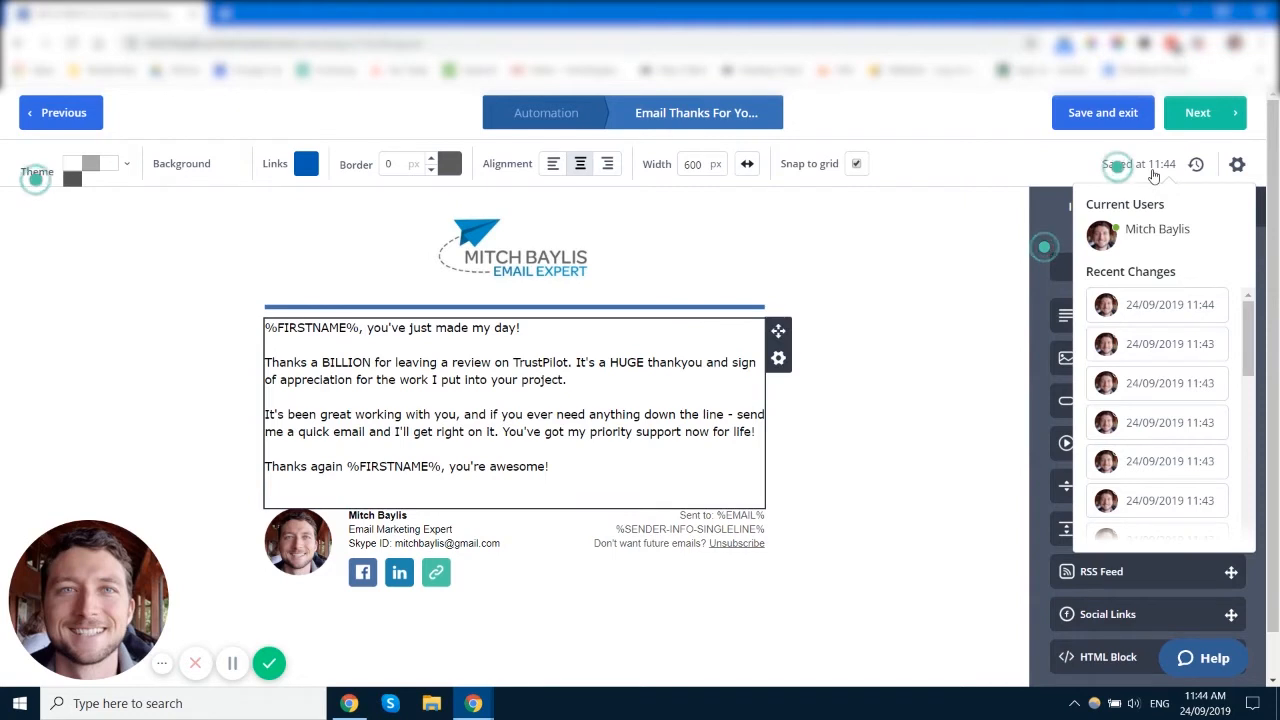
# Step: Open the email's Settings and select the subject line 'Thanks For Your Testimonial %FIRSTNAME%!'
pyautogui.click(1238, 165)
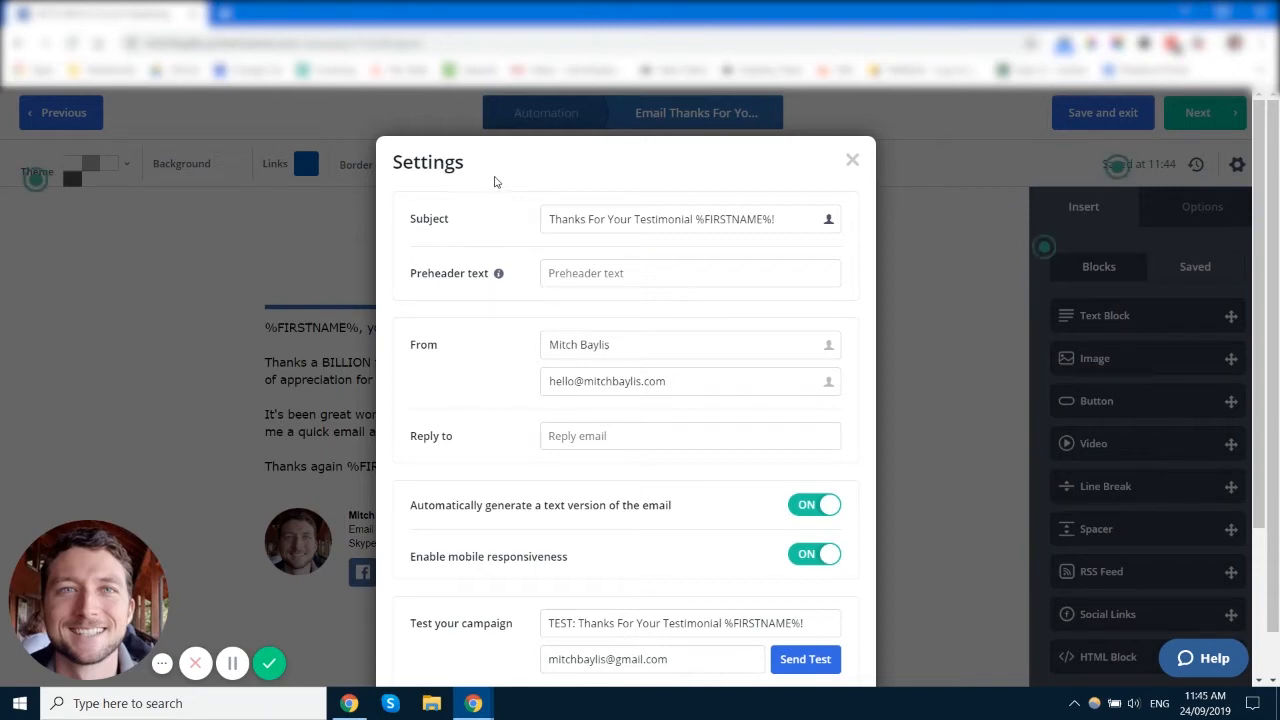
pyautogui.click(853, 162)
pyautogui.tripleClick(660, 218)
pyautogui.click(792, 221)
# Step: Browse the subject's personalization fields without inserting any, then focus the empty preheader text
pyautogui.click(829, 220)
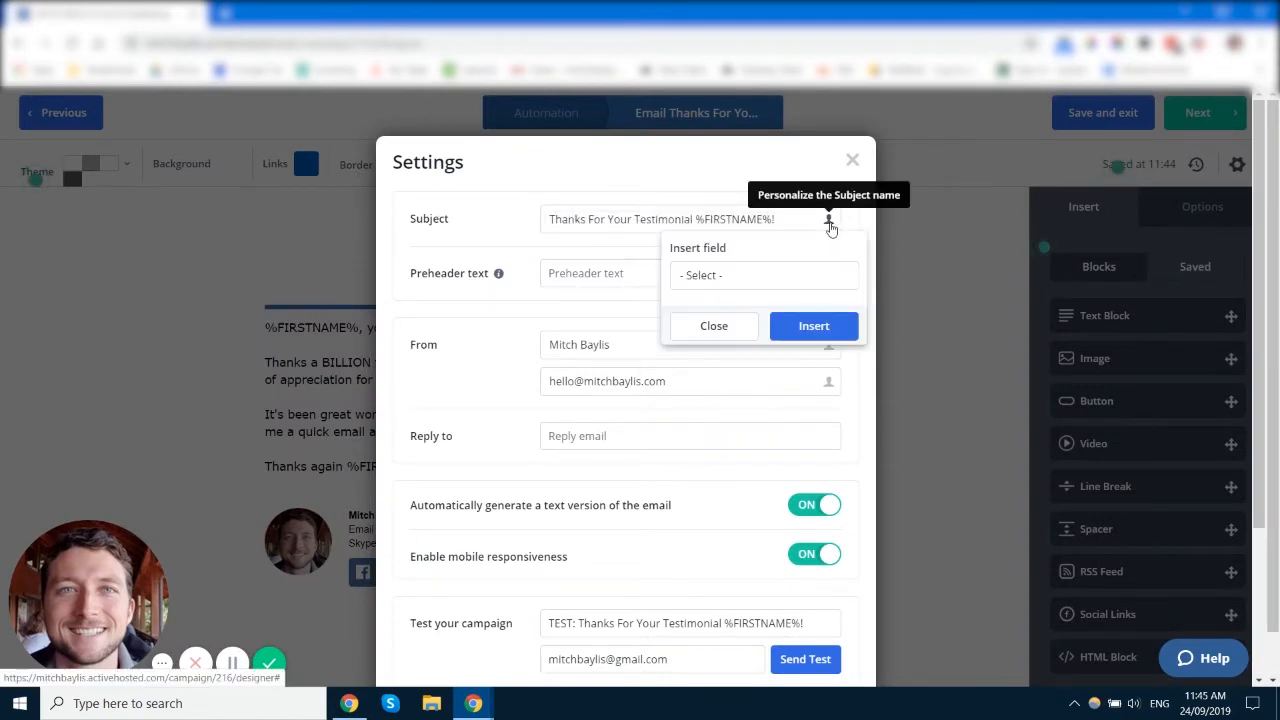
pyautogui.click(763, 276)
pyautogui.scroll(-5, 773, 428)
pyautogui.scroll(10, 720, 380)
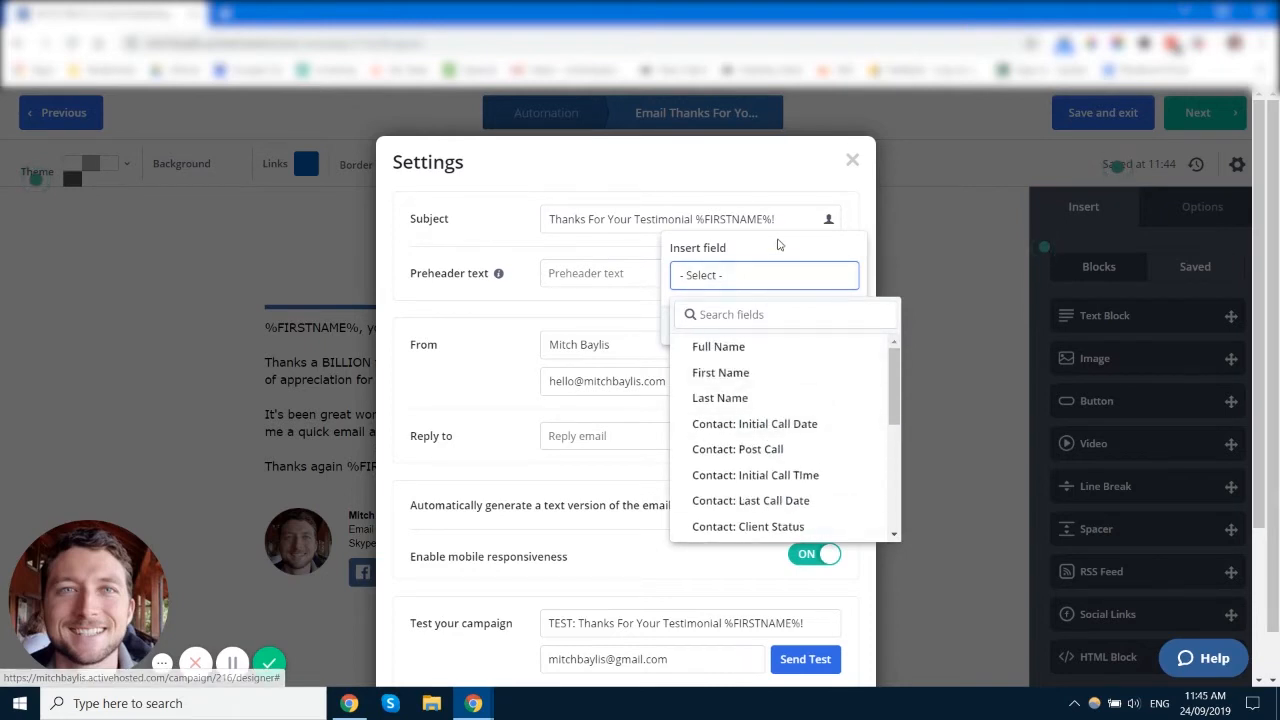
pyautogui.click(743, 277)
pyautogui.click(714, 330)
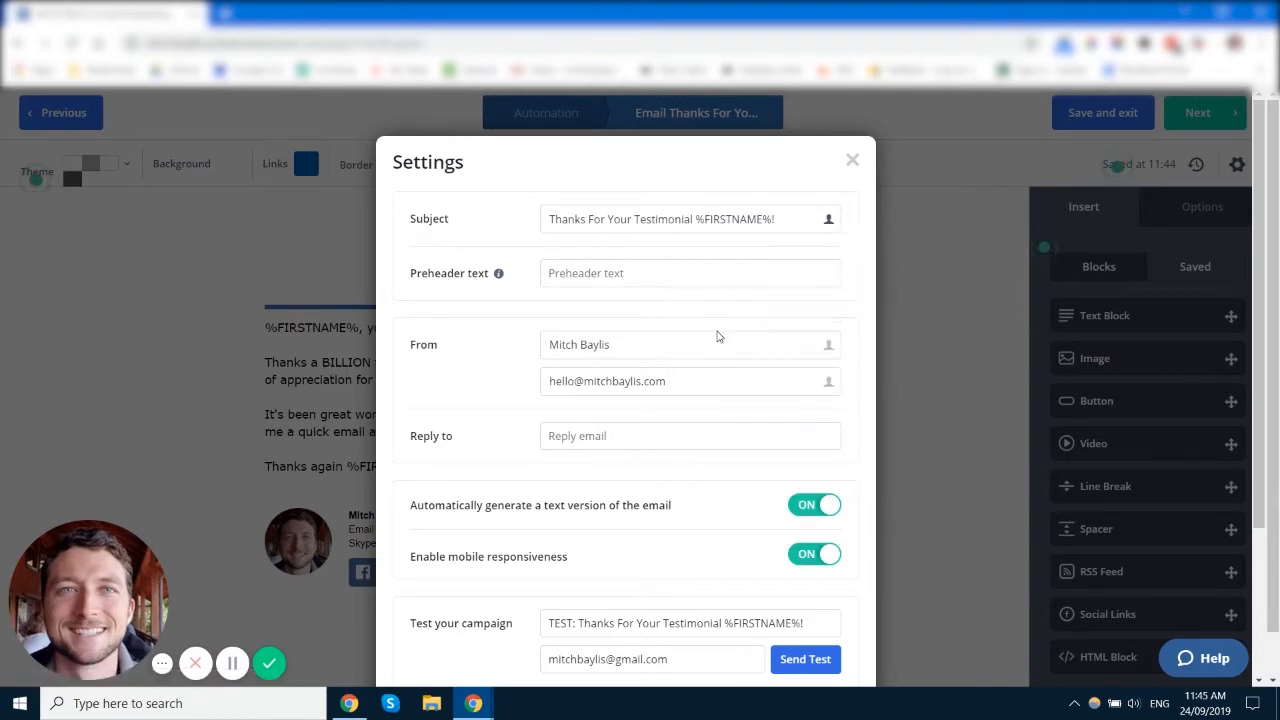
pyautogui.click(802, 220)
pyautogui.click(550, 281)
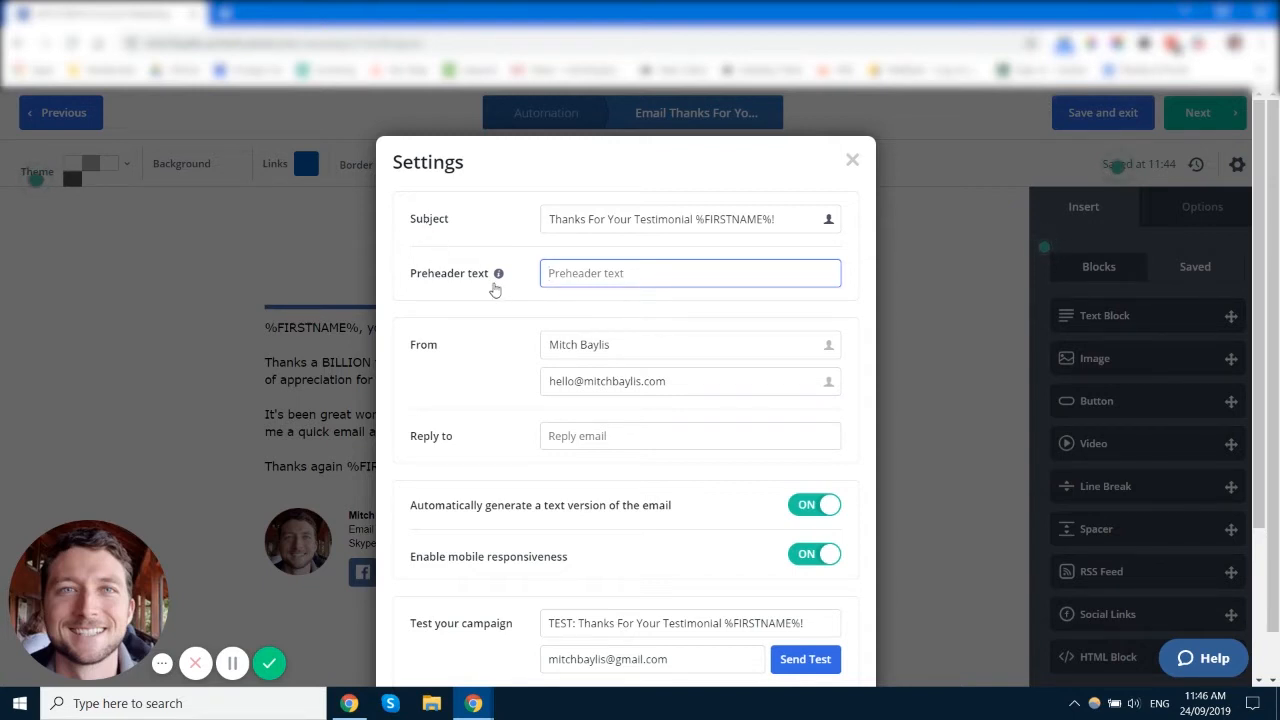
pyautogui.scroll(-1, 500, 302)
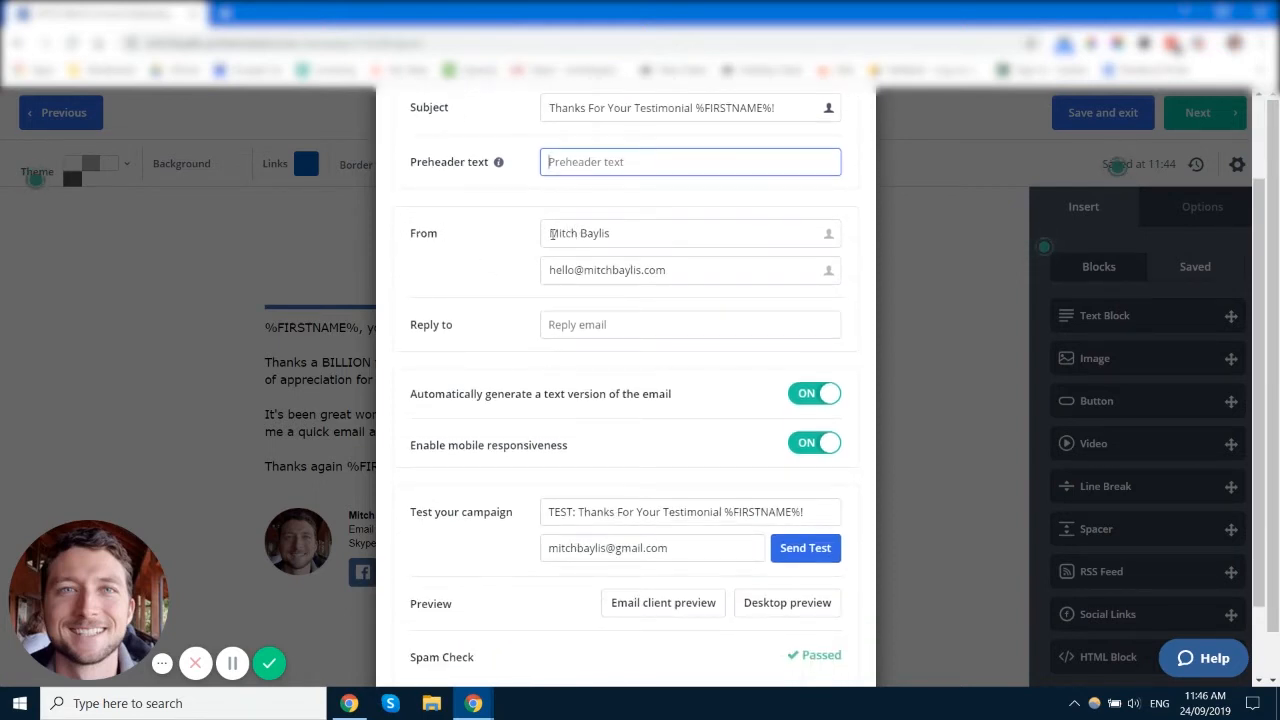
pyautogui.moveTo(677, 269); pyautogui.dragTo(423, 280)
pyautogui.click(428, 283)
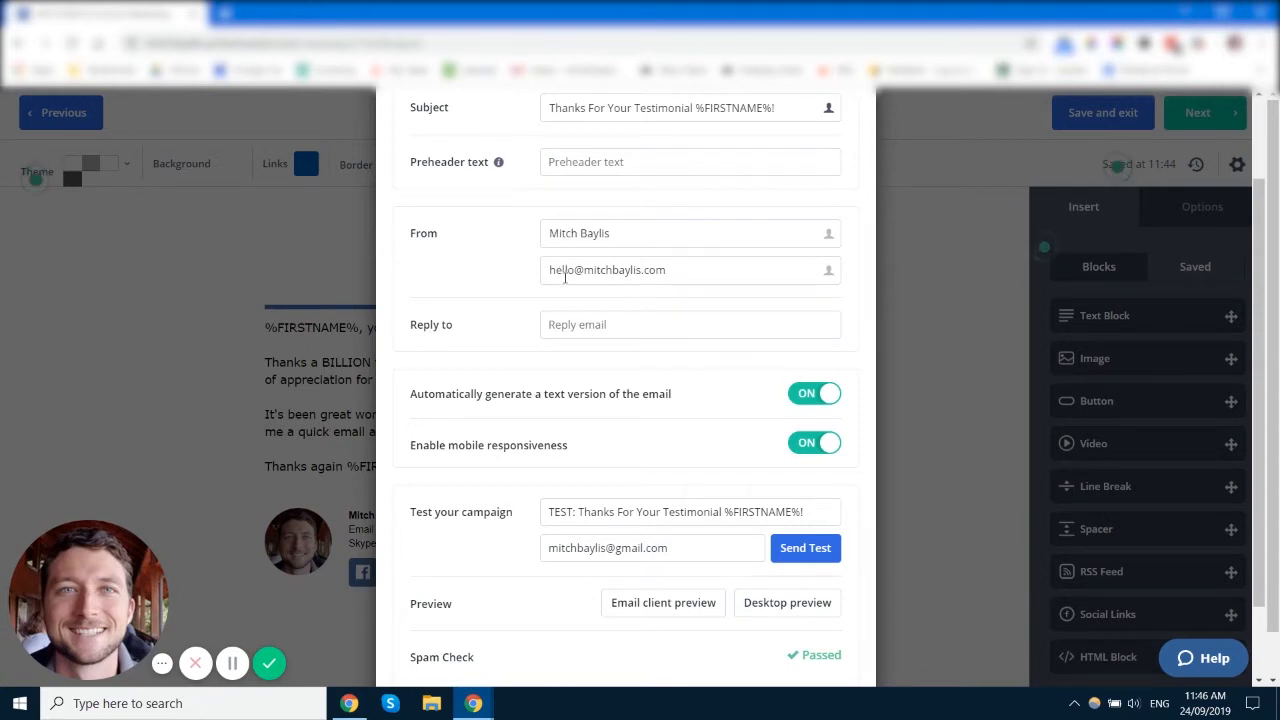
pyautogui.moveTo(702, 282); pyautogui.dragTo(547, 272)
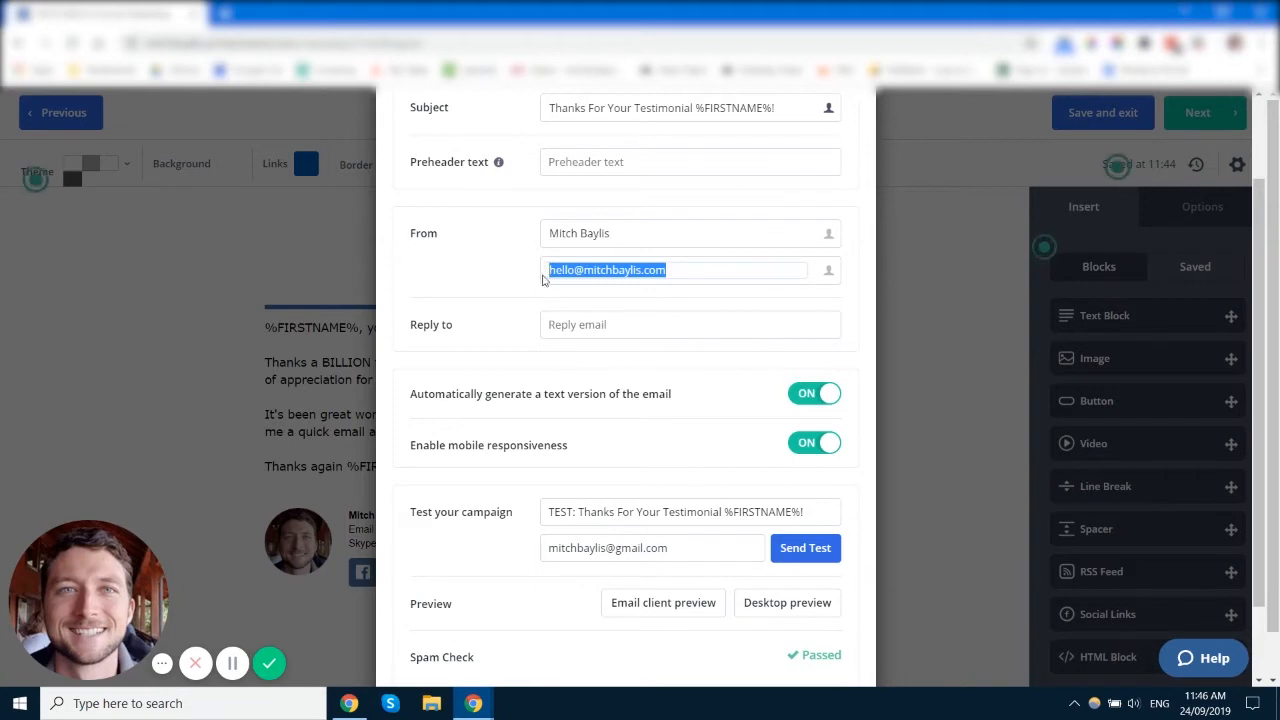
pyautogui.click(523, 273)
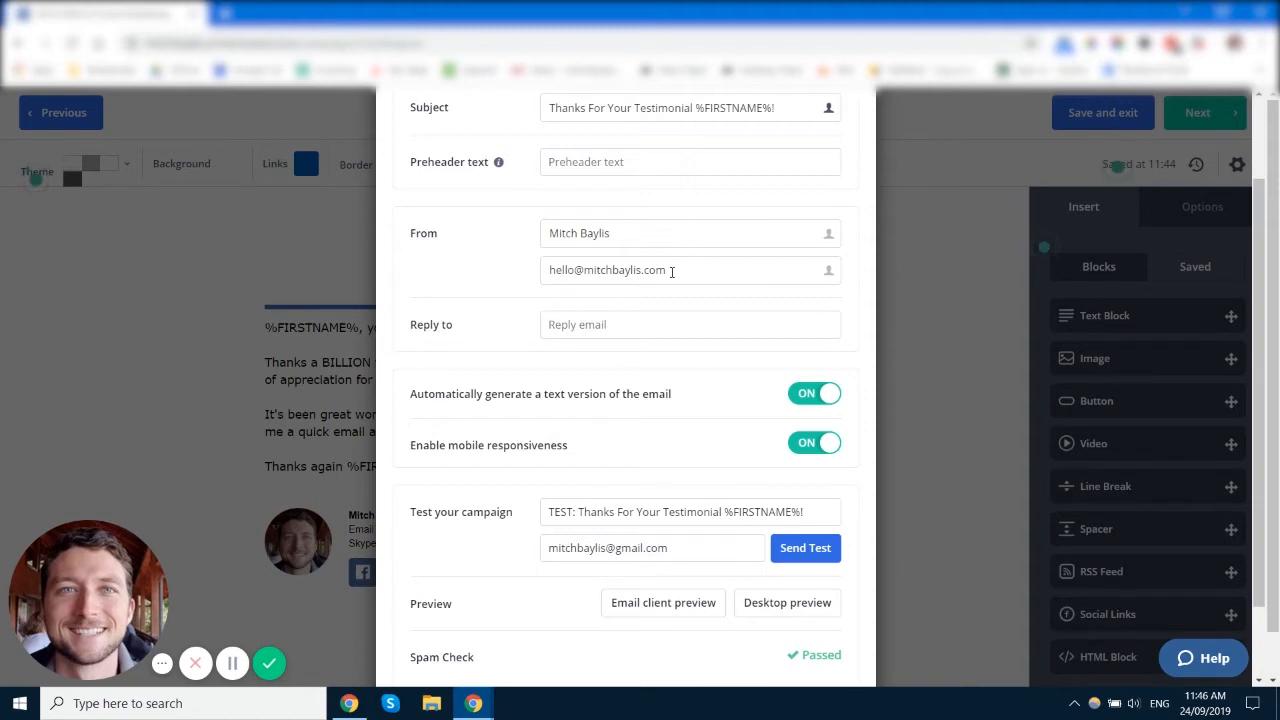
pyautogui.moveTo(551, 268); pyautogui.dragTo(702, 272)
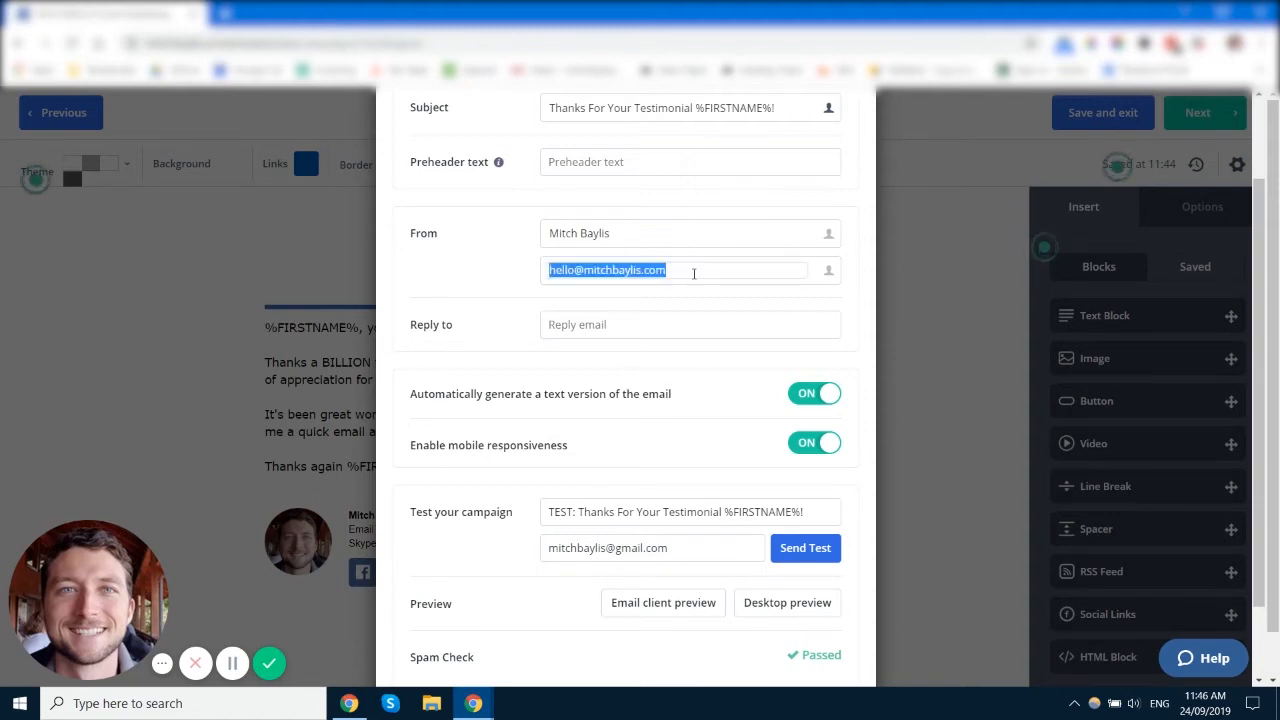
pyautogui.click(693, 273)
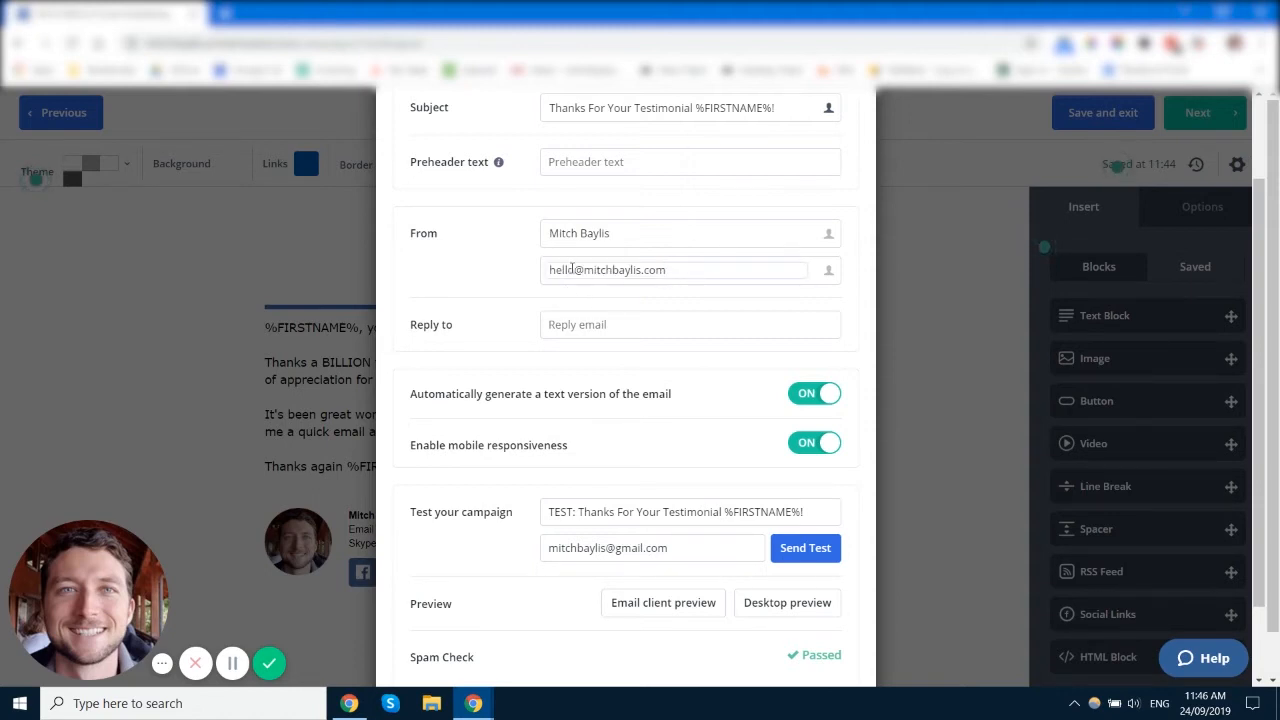
pyautogui.moveTo(572, 268); pyautogui.dragTo(530, 280)
pyautogui.click(512, 276)
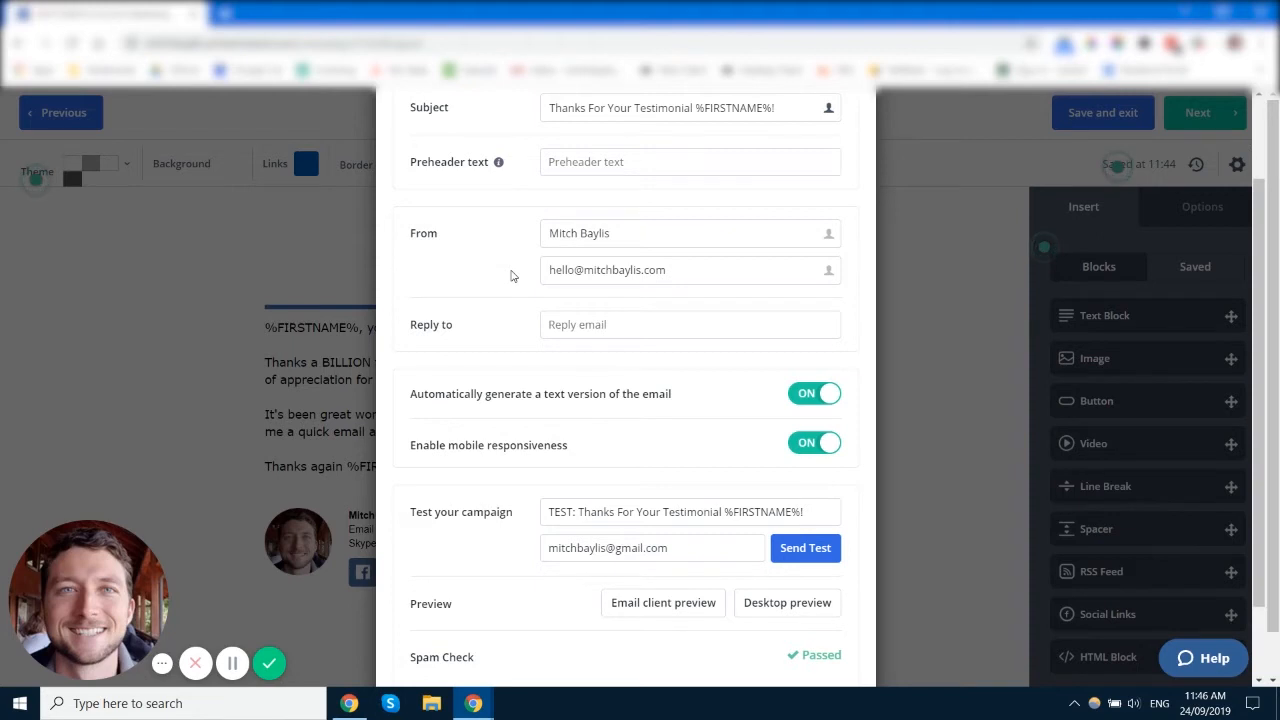
pyautogui.moveTo(670, 270); pyautogui.dragTo(549, 270)
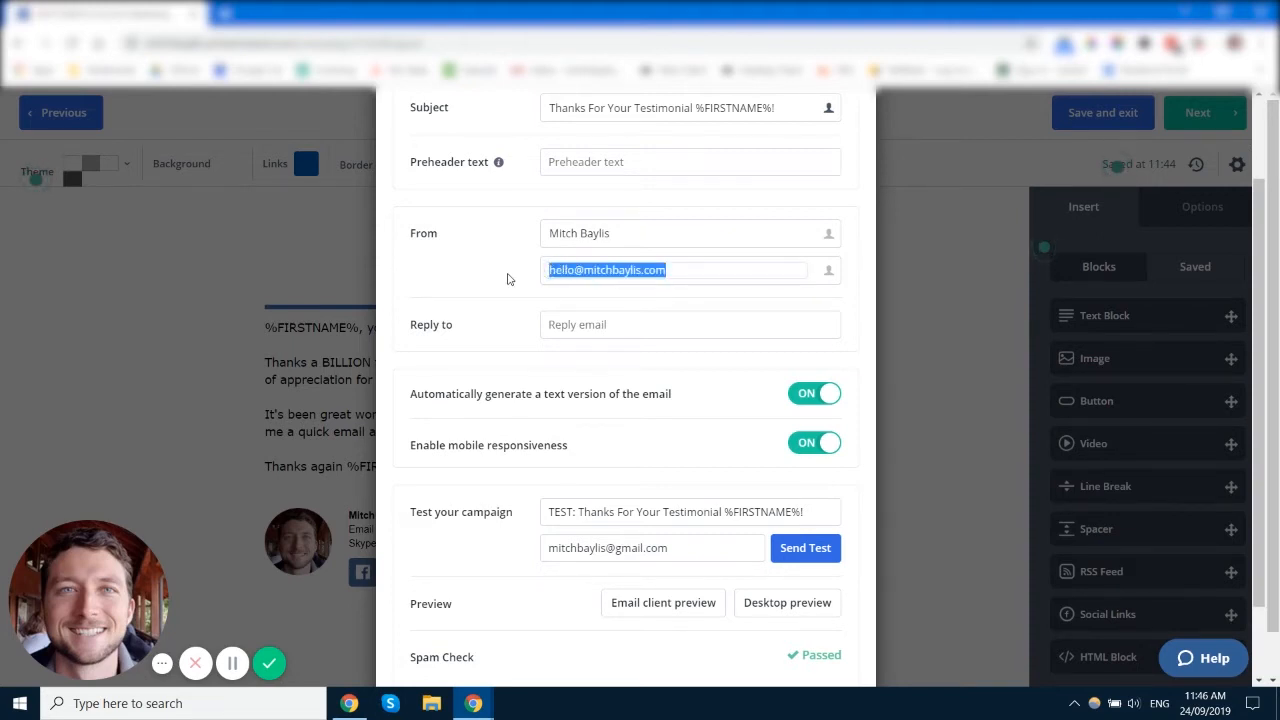
pyautogui.click(507, 279)
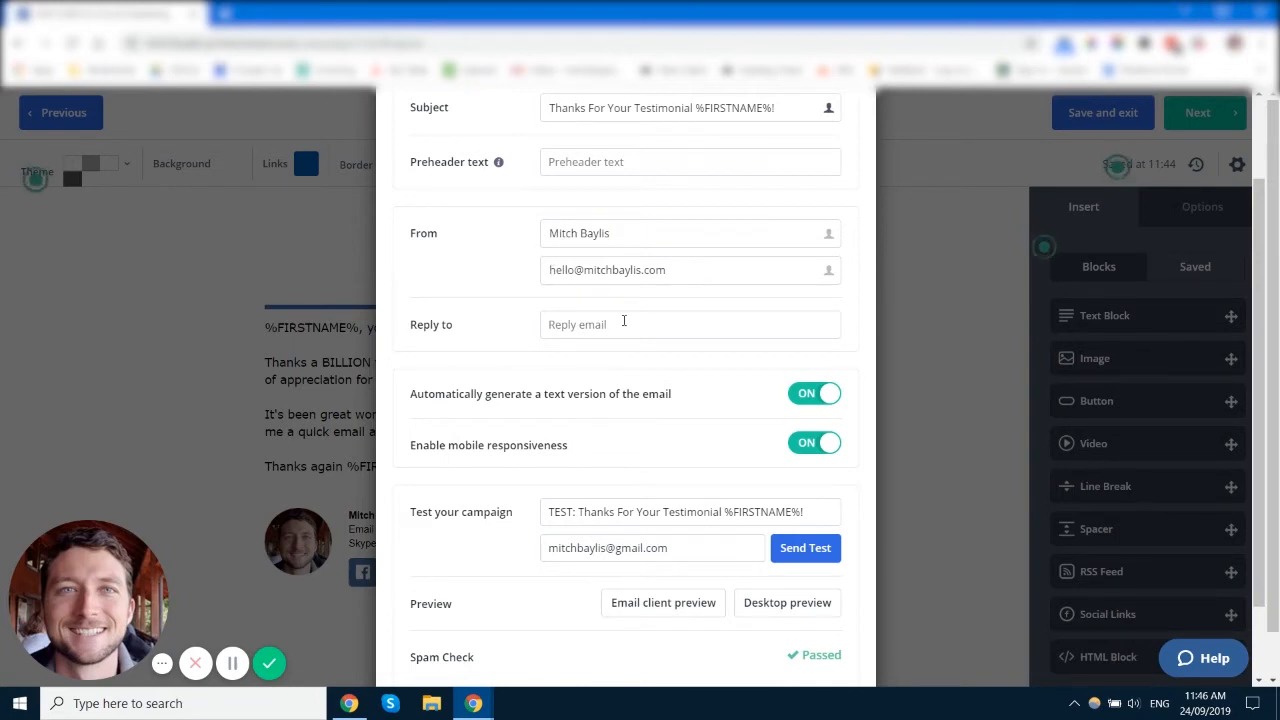
pyautogui.scroll(-1, 512, 287)
pyautogui.click(570, 233)
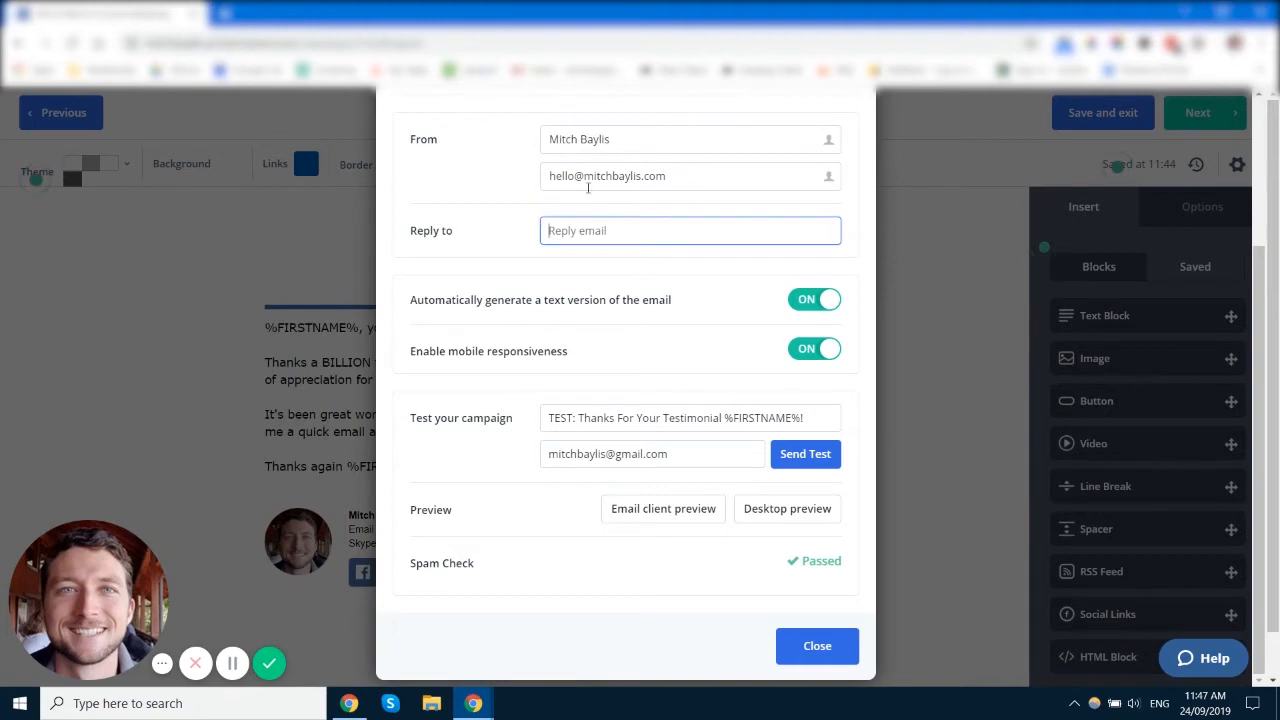
pyautogui.scroll(-1, 533, 231)
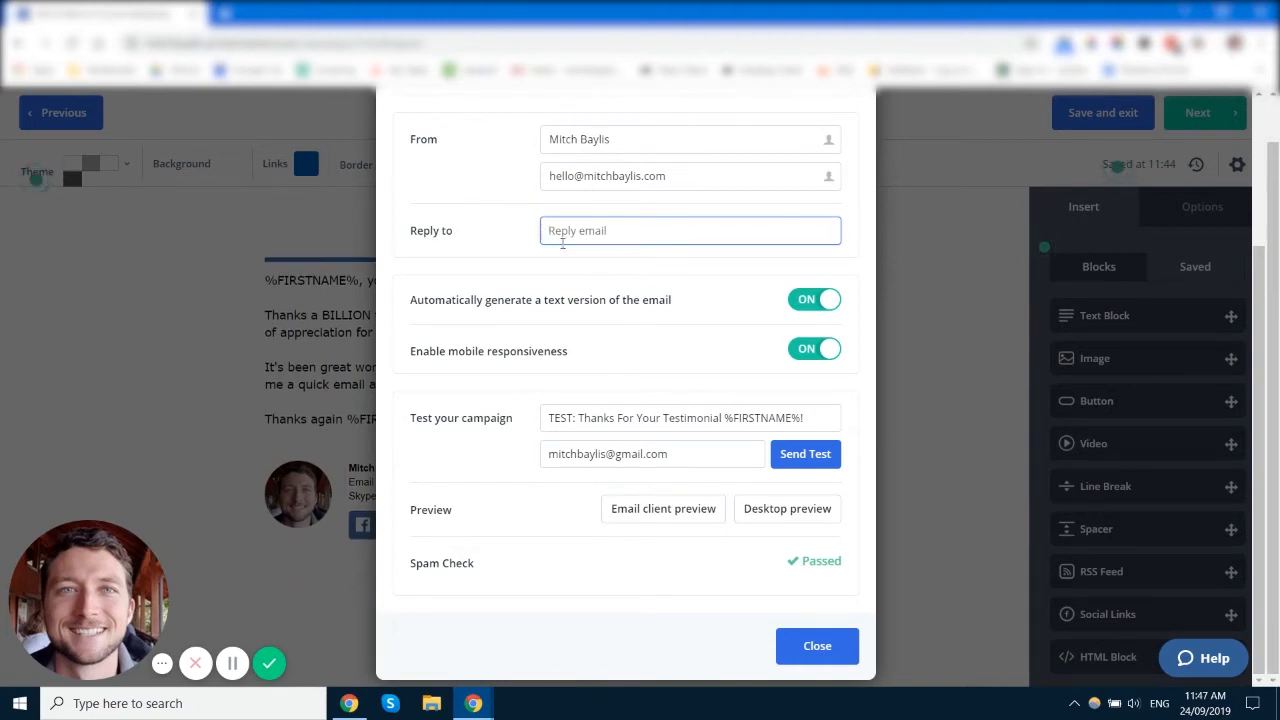
pyautogui.tripleClick(577, 176)
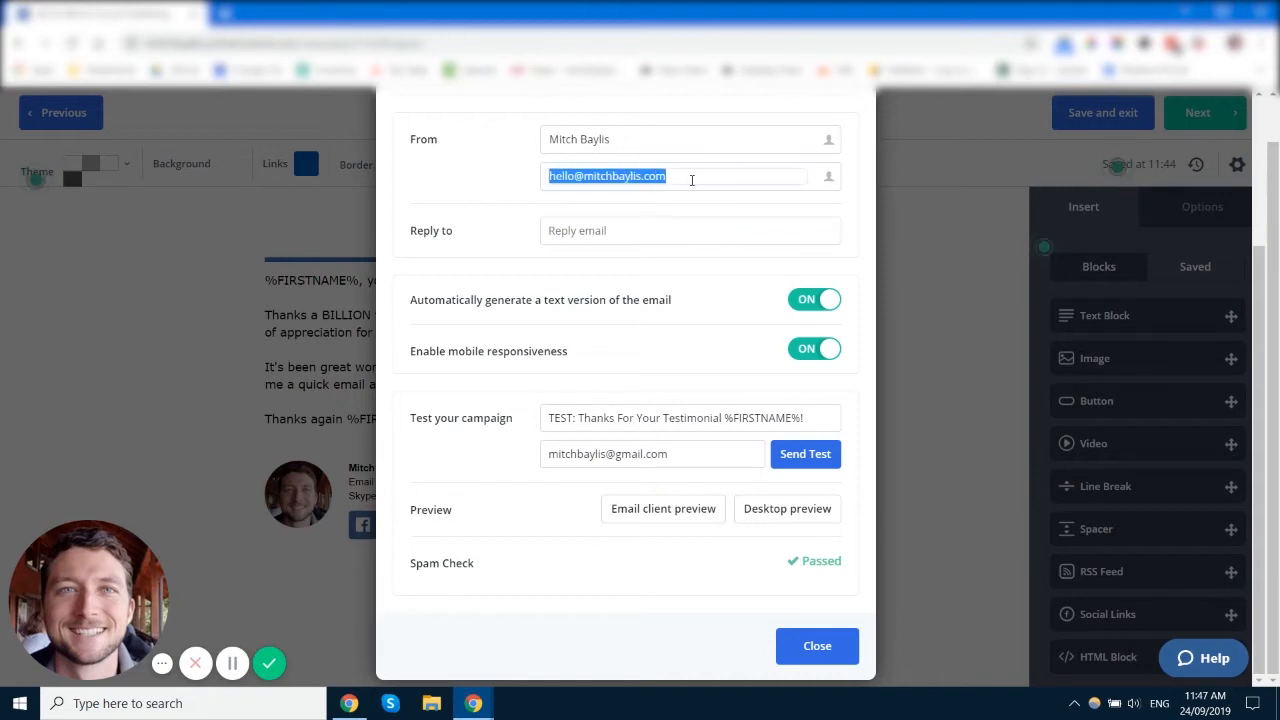
pyautogui.click(521, 221)
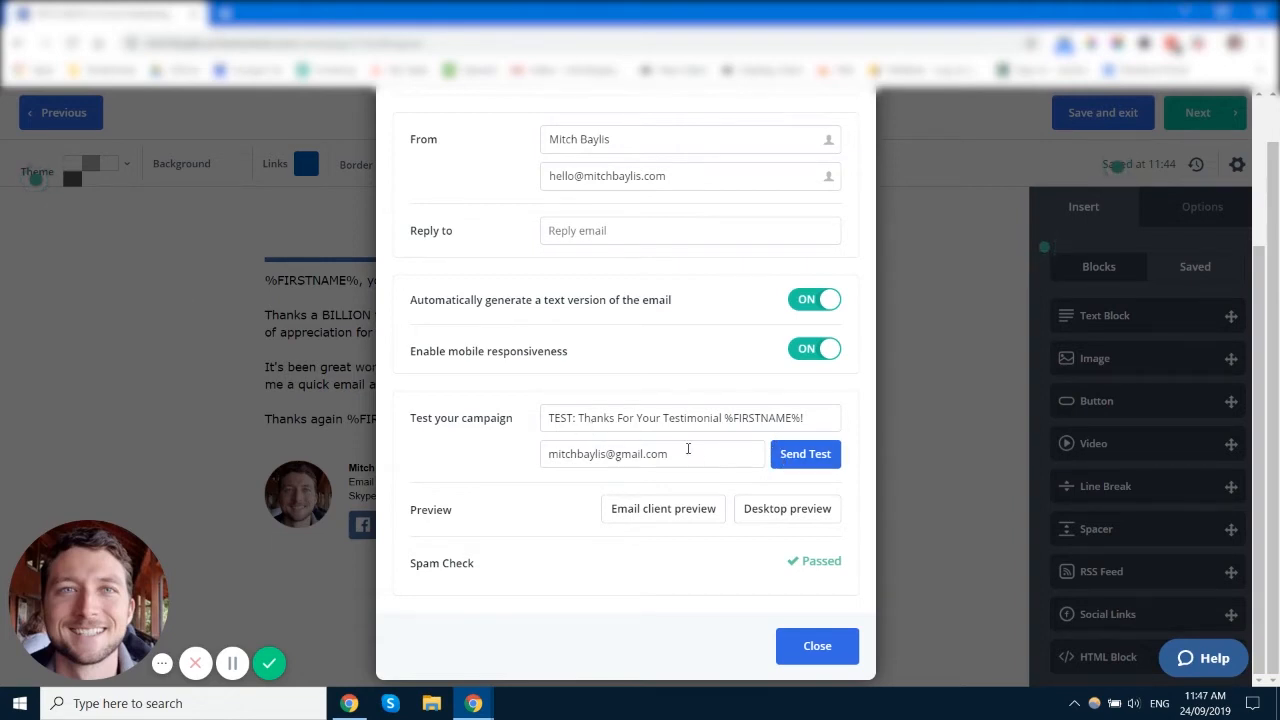
pyautogui.tripleClick(630, 463)
pyautogui.click(708, 421)
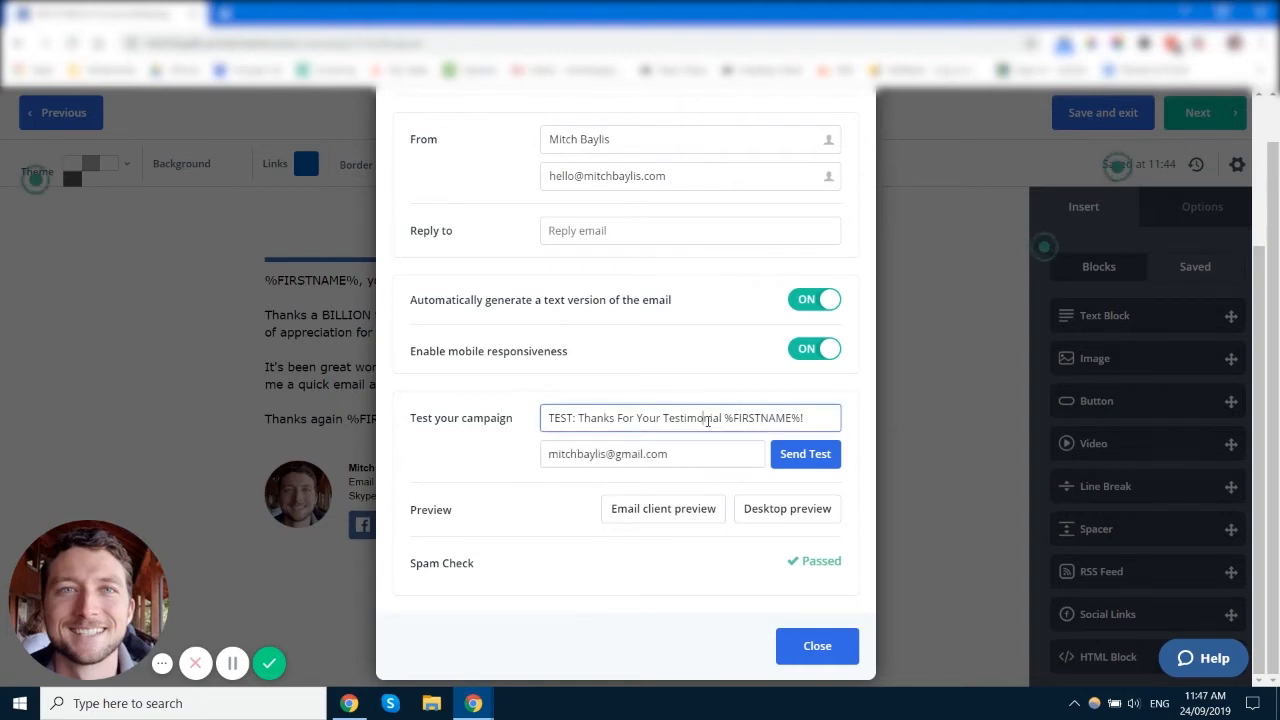
pyautogui.click(590, 570)
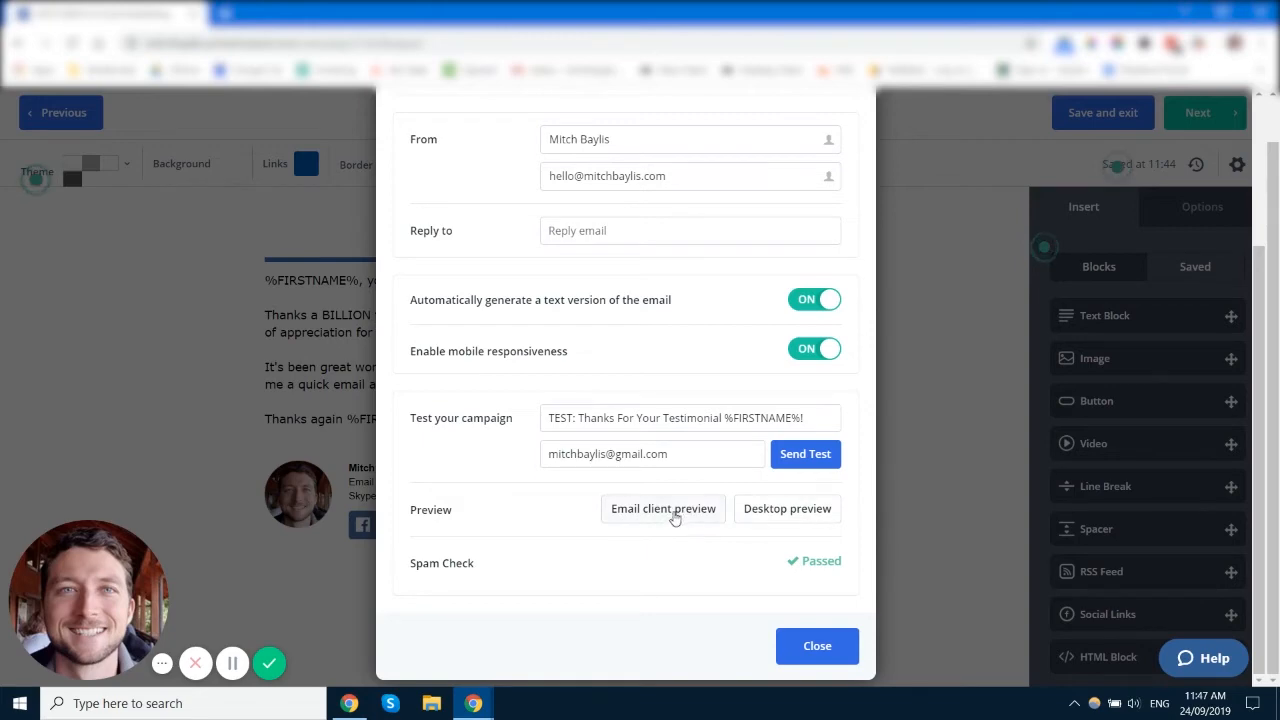
# Step: Preview the testimonial email on desktop and phone, then return to the editor
pyautogui.click(761, 517)
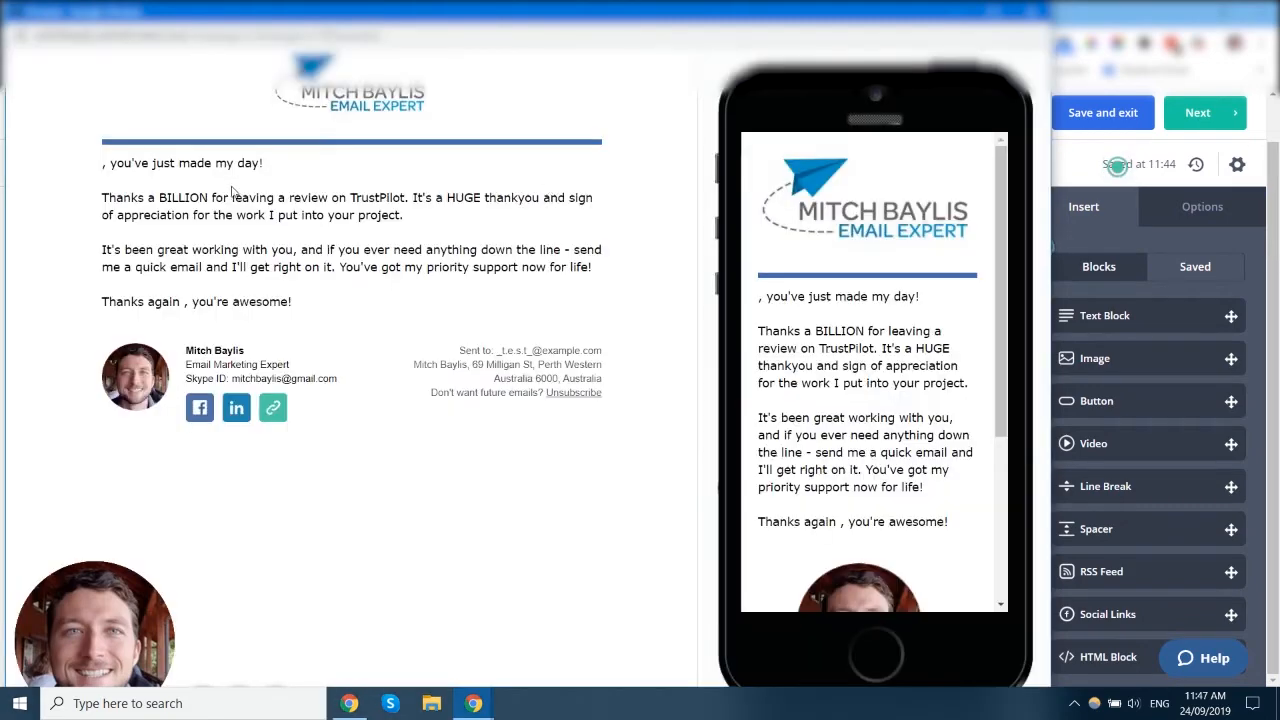
pyautogui.scroll(-3, 954, 258)
pyautogui.scroll(3, 957, 291)
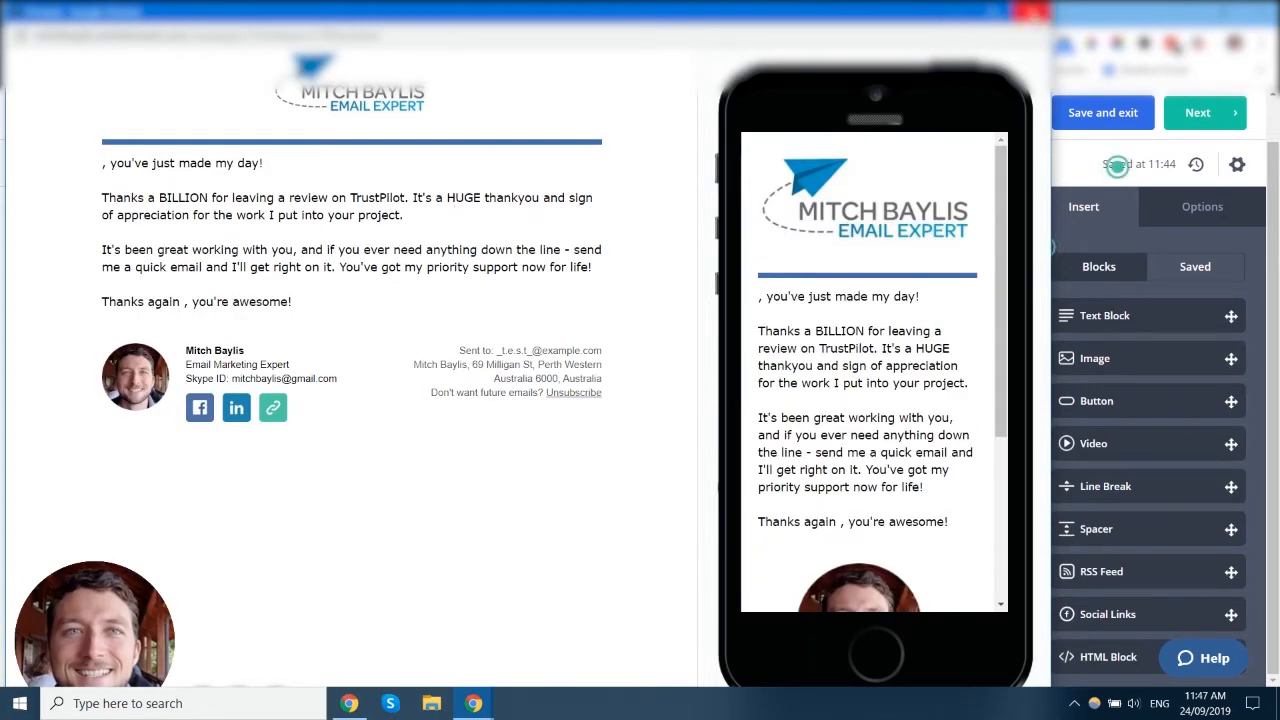
pyautogui.click(1035, 12)
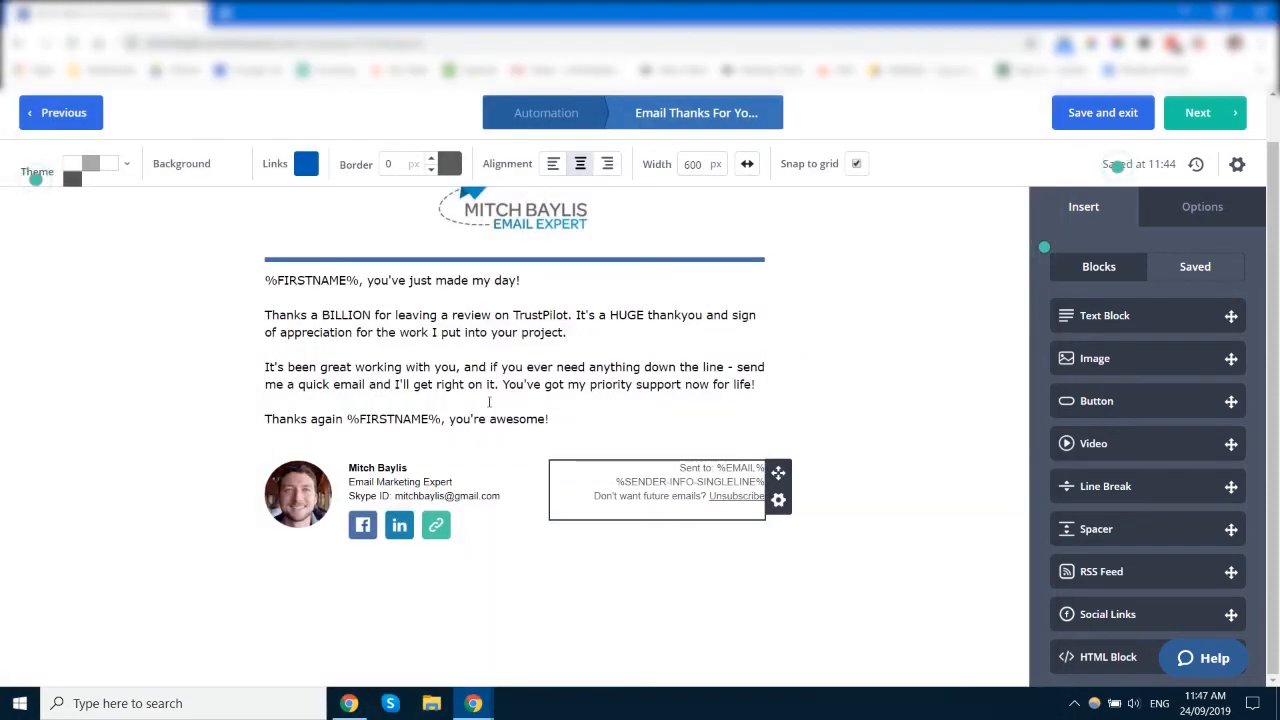
# Step: Review the Spam Check and sender address in the email's Settings, then close them
pyautogui.click(1237, 164)
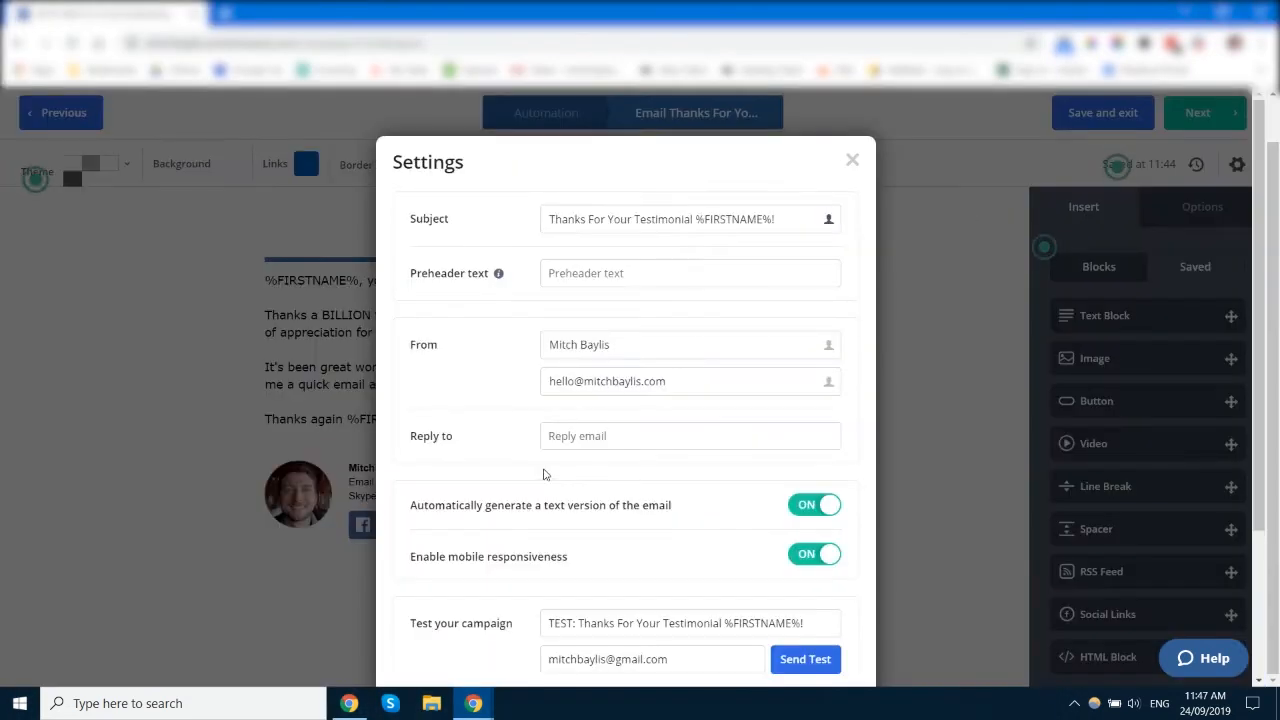
pyautogui.scroll(-2, 518, 469)
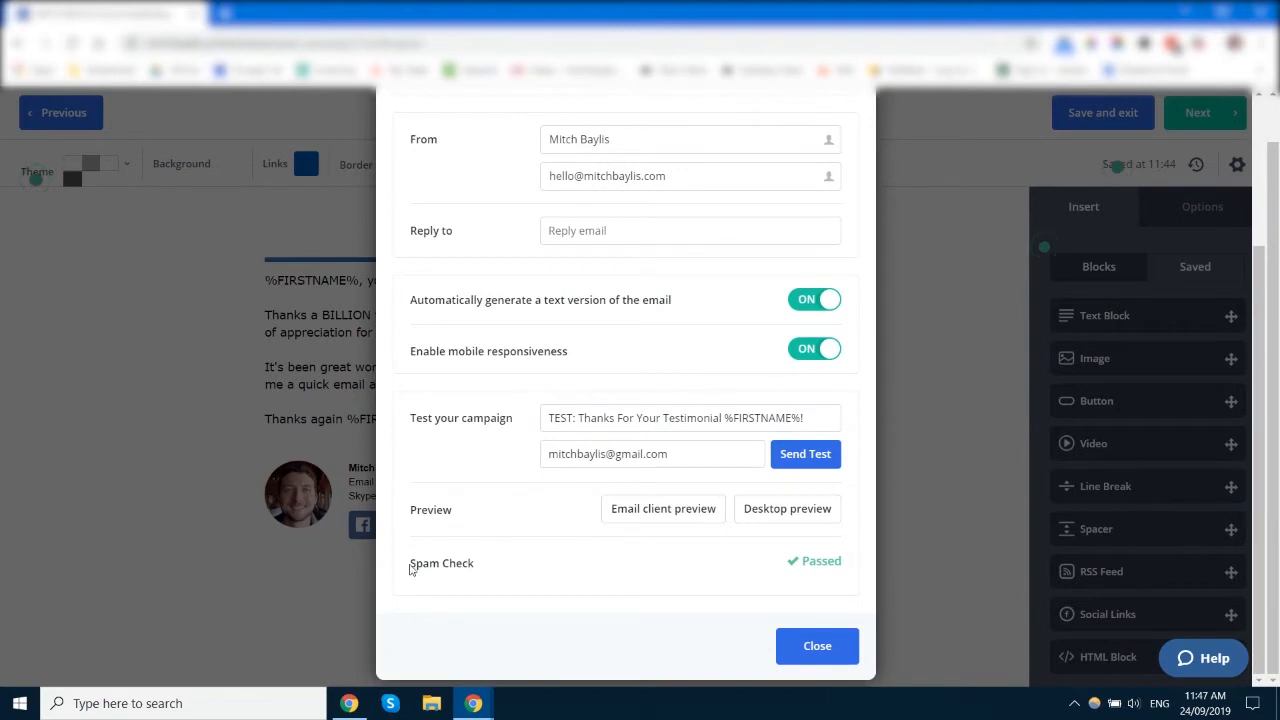
pyautogui.moveTo(410, 569); pyautogui.dragTo(478, 577)
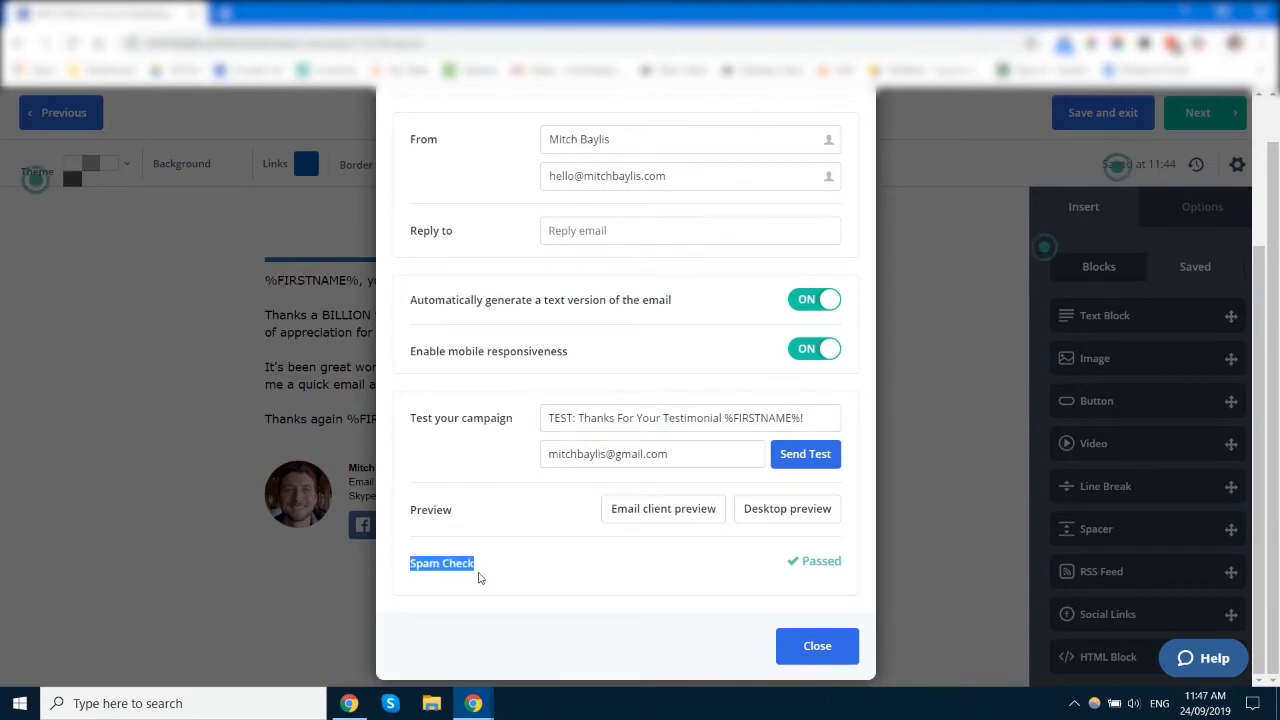
pyautogui.click(796, 567)
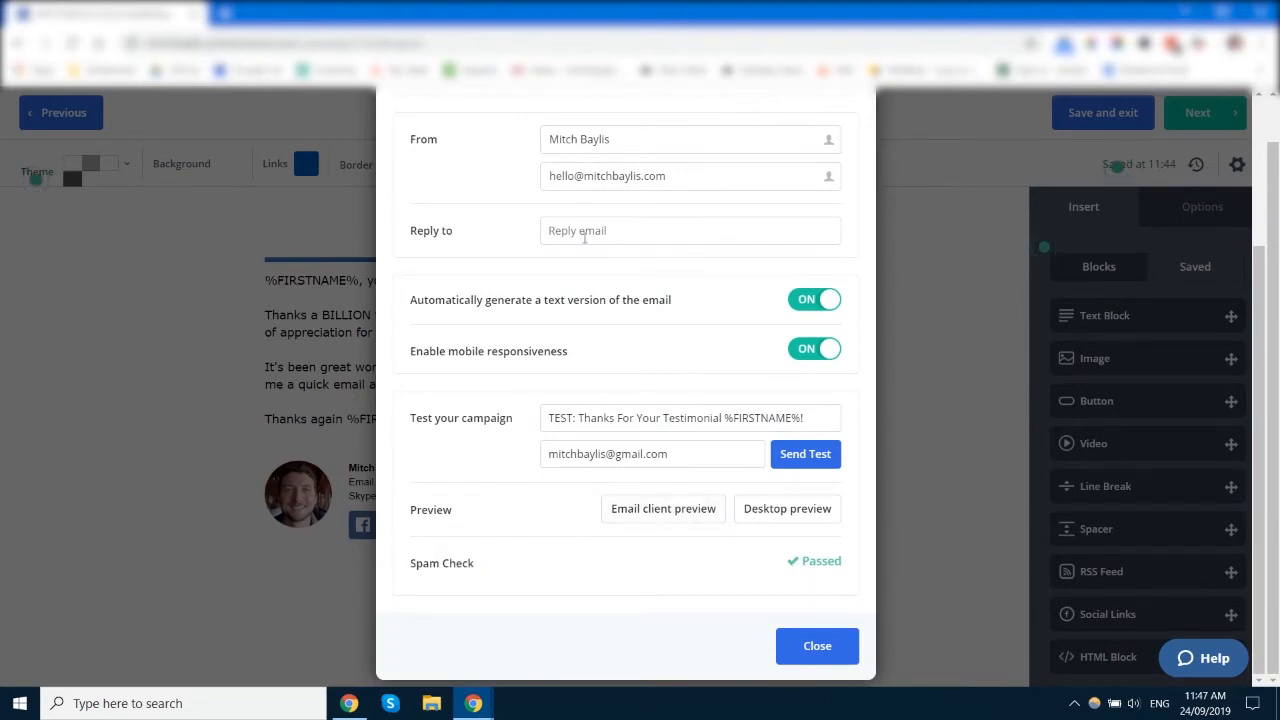
pyautogui.click(677, 176)
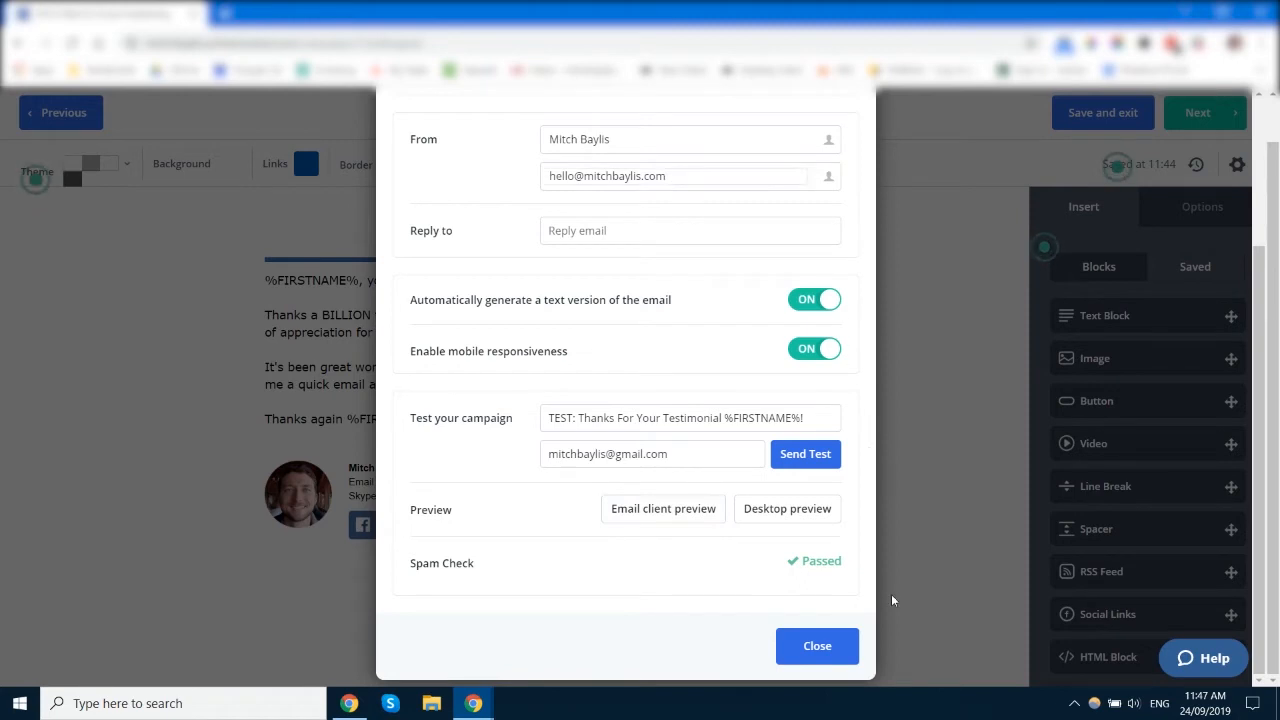
pyautogui.click(817, 646)
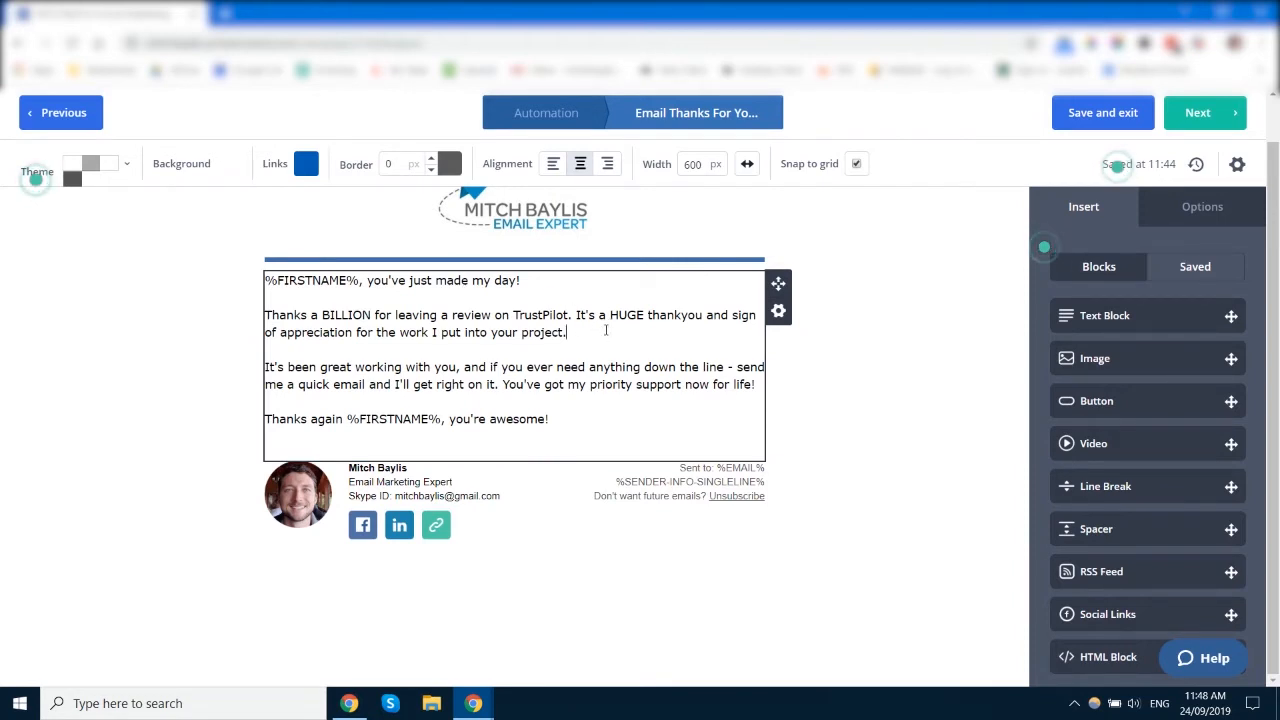
pyautogui.click(605, 330)
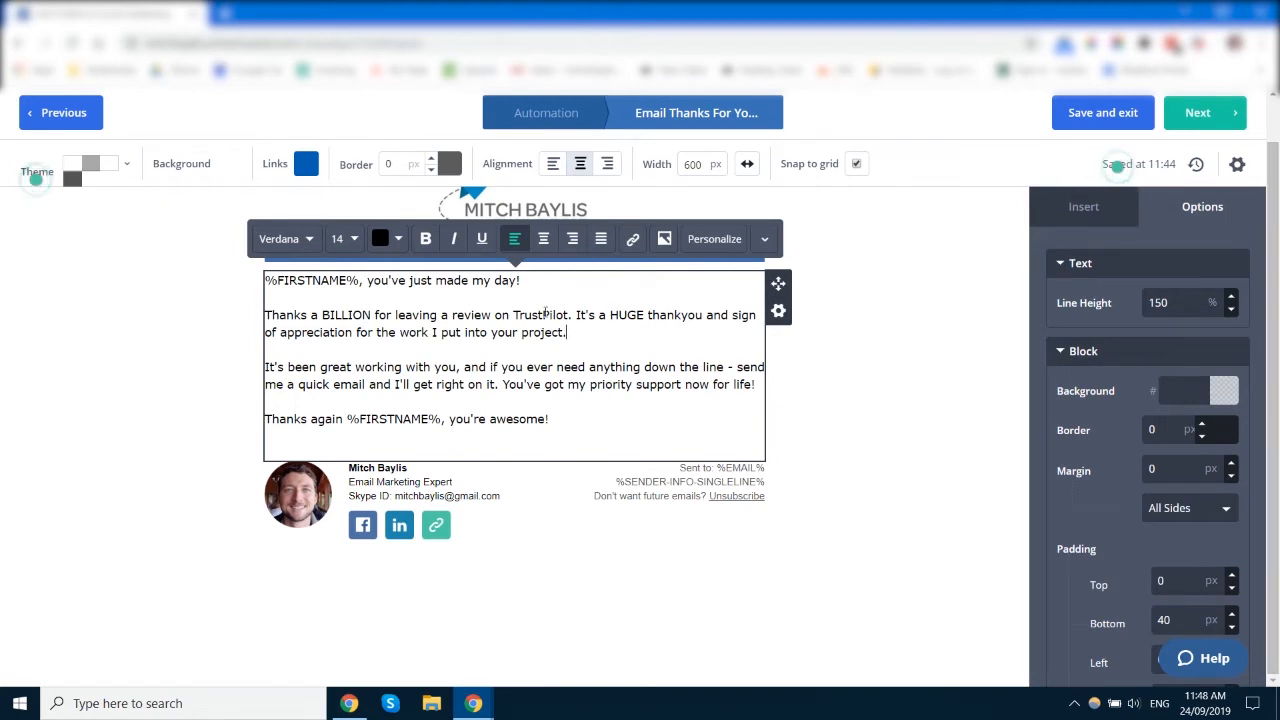
pyautogui.click(913, 318)
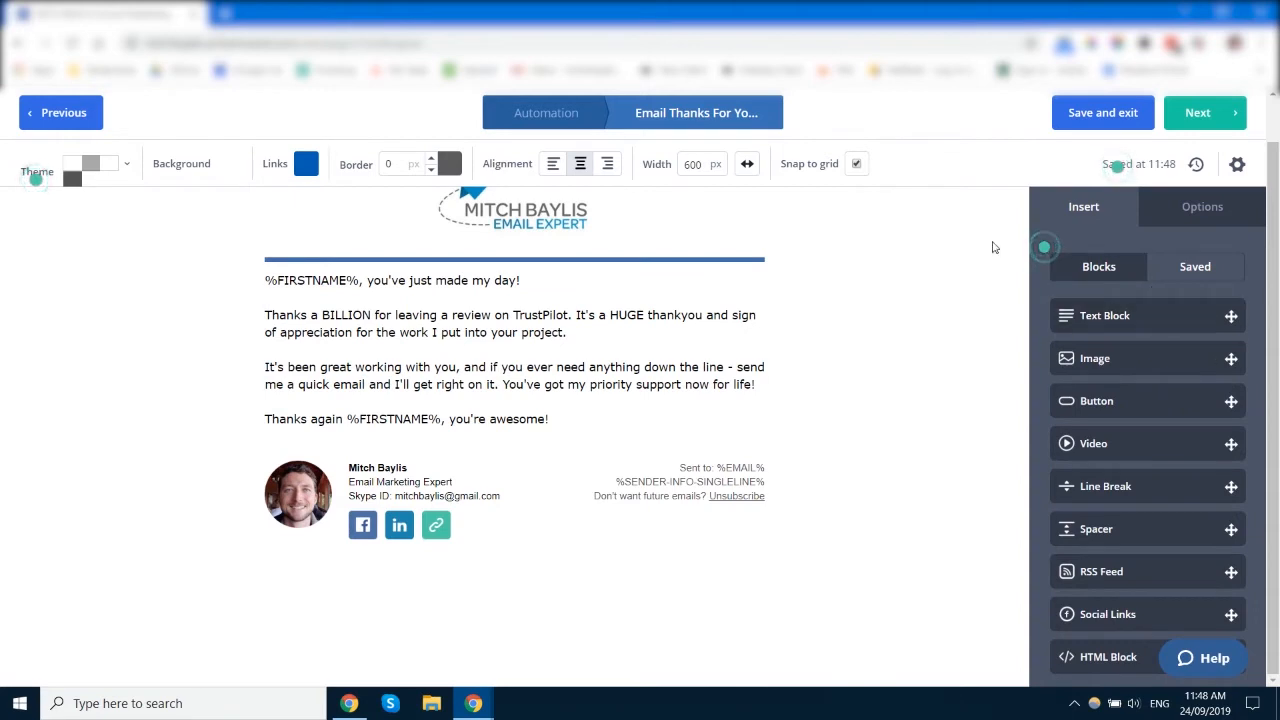
pyautogui.scroll(-1, 1114, 264)
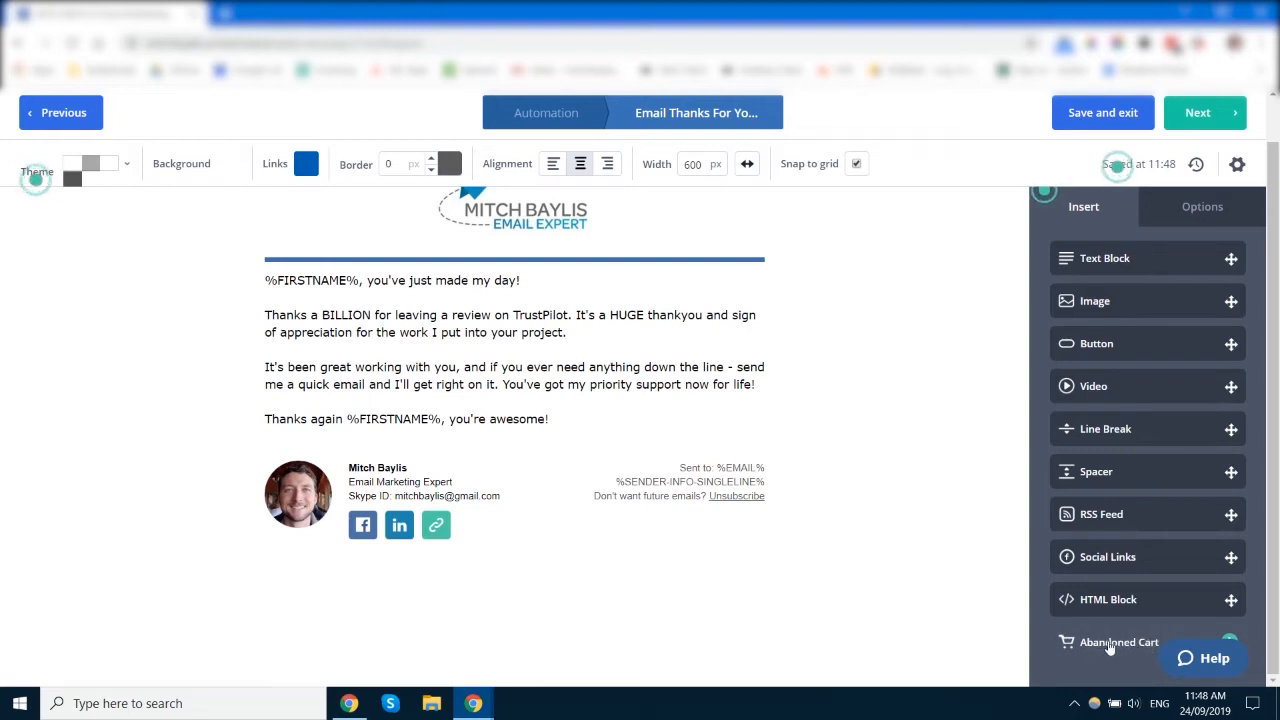
# Step: Drop a new empty Text Block to the right of the thank-you message, forming two columns
pyautogui.scroll(3, 1138, 500)
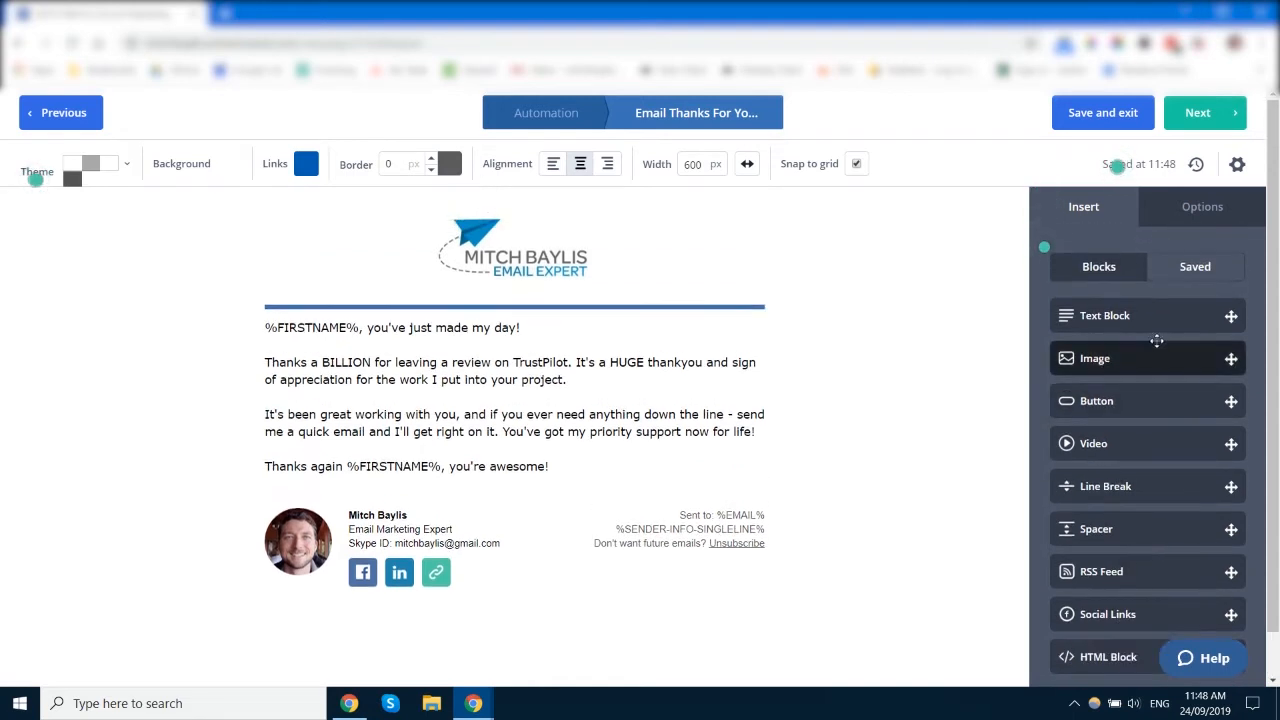
pyautogui.scroll(-1, 592, 415)
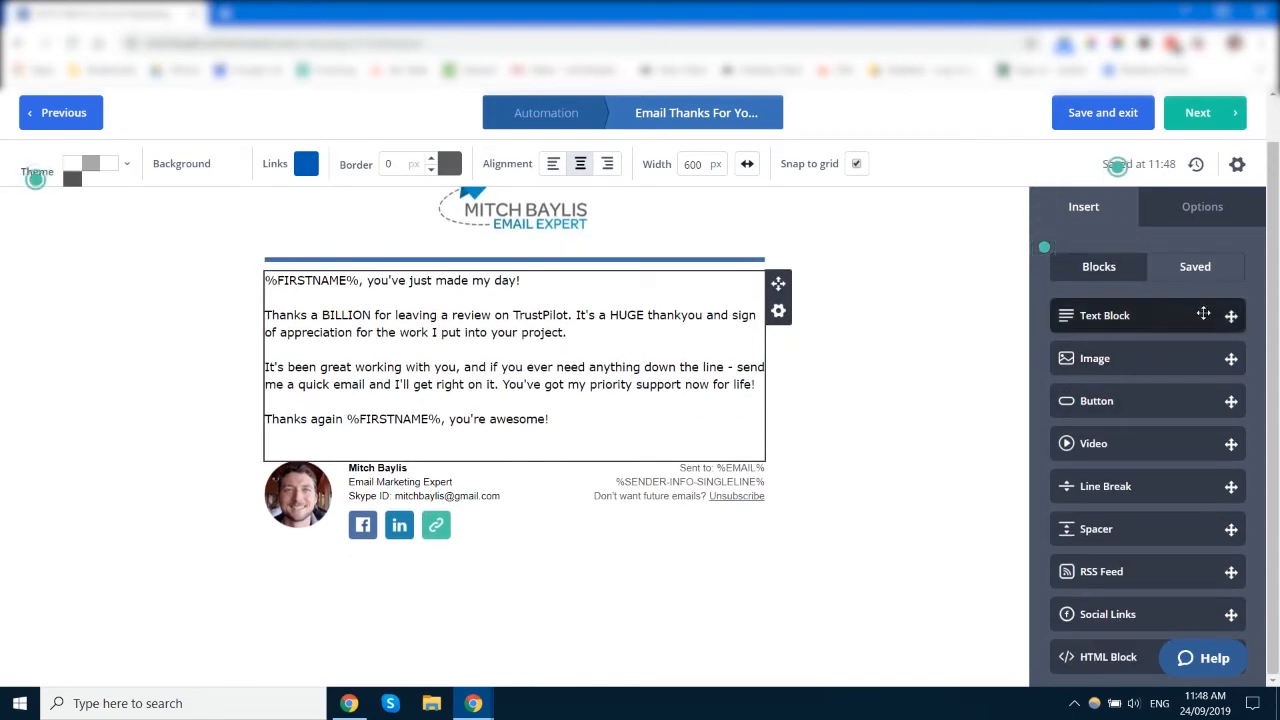
pyautogui.moveTo(1214, 316)
pyautogui.mouseDown()
pyautogui.moveTo(666, 223)
pyautogui.moveTo(612, 300)
pyautogui.moveTo(628, 435)
pyautogui.moveTo(745, 312)
pyautogui.moveTo(565, 303)
pyautogui.moveTo(595, 345)
pyautogui.moveTo(720, 368)
pyautogui.moveTo(740, 268)
pyautogui.moveTo(730, 232)
pyautogui.moveTo(595, 154)
pyautogui.moveTo(534, 276)
pyautogui.moveTo(550, 510)
pyautogui.moveTo(496, 517)
pyautogui.moveTo(420, 478)
pyautogui.moveTo(765, 487)
pyautogui.moveTo(634, 495)
pyautogui.moveTo(669, 452)
pyautogui.moveTo(787, 391)
pyautogui.moveTo(766, 346)
pyautogui.moveTo(731, 354)
pyautogui.moveTo(762, 345)
pyautogui.mouseUp()
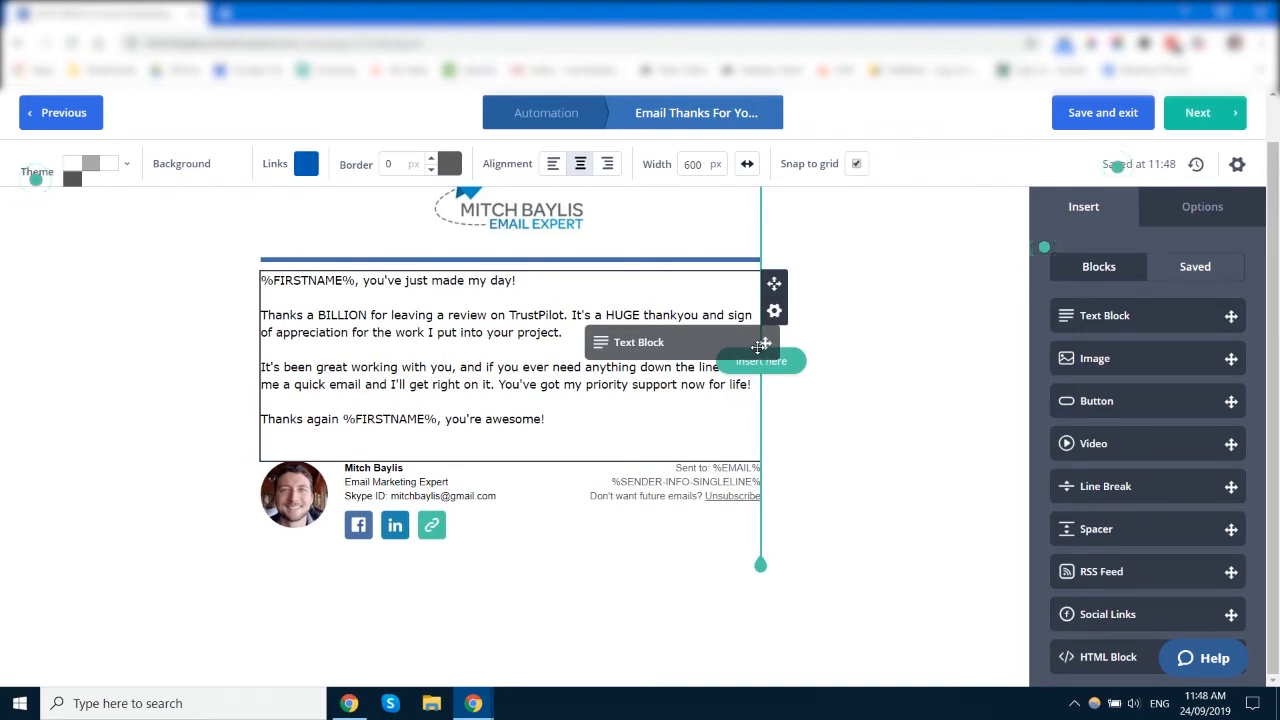
pyautogui.moveTo(762, 345); pyautogui.dragTo(760, 352)
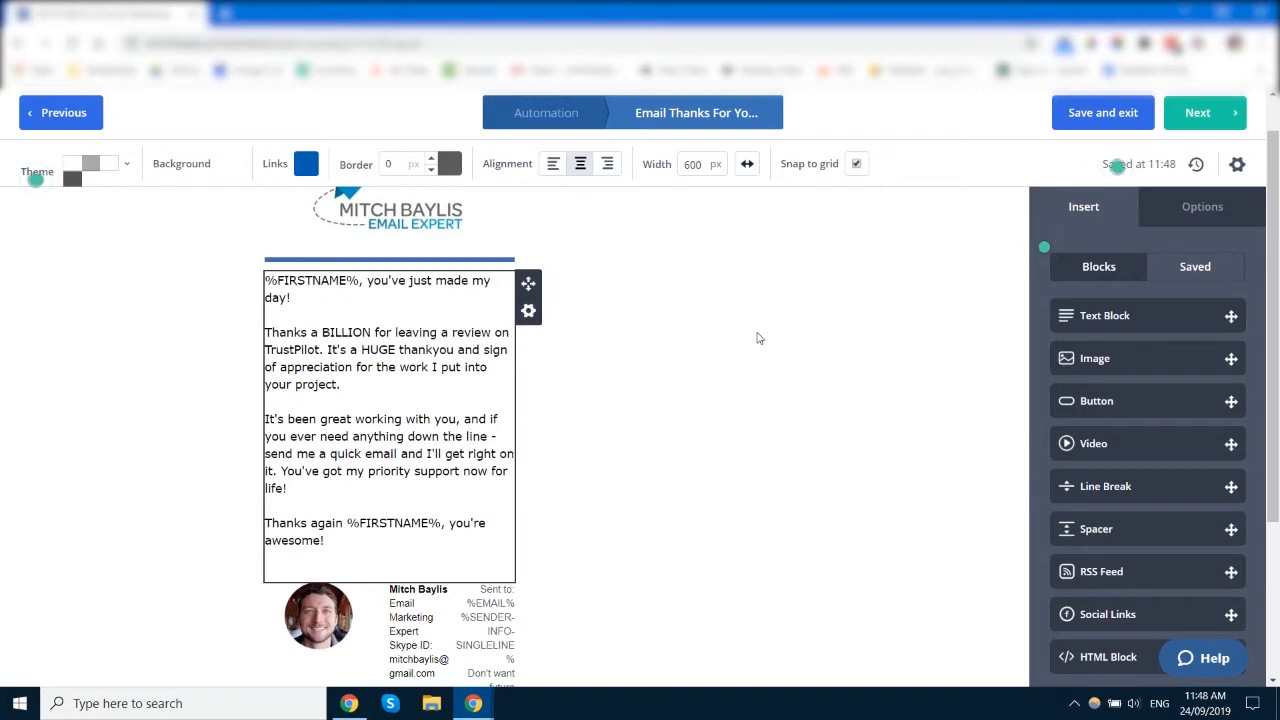
pyautogui.scroll(-3, 664, 354)
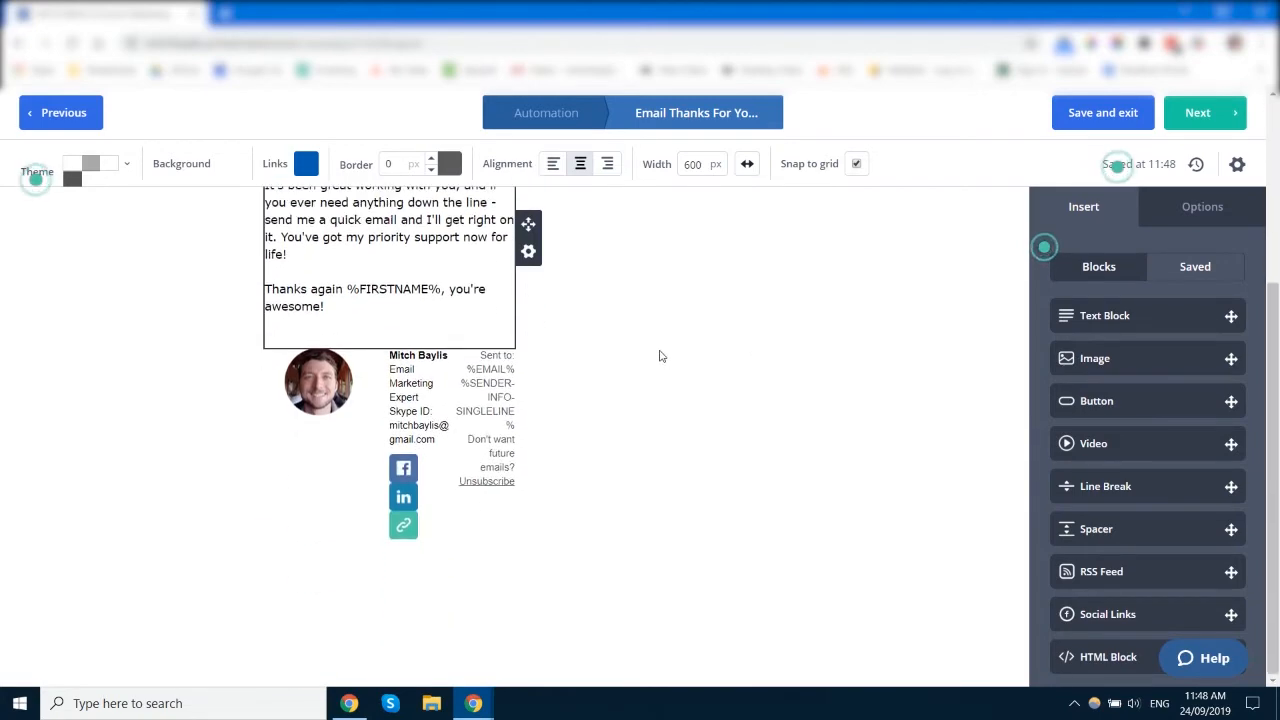
pyautogui.scroll(3, 665, 340)
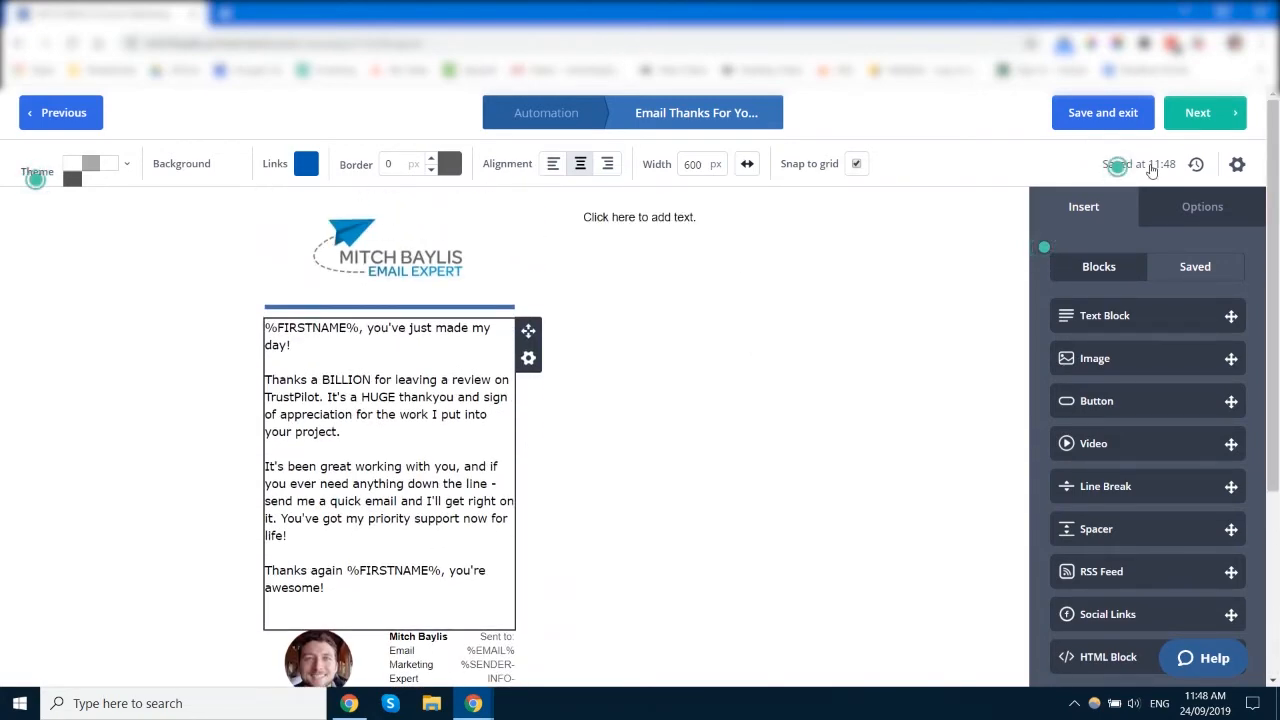
# Step: Revert the email to an earlier saved version from the change history, removing the empty column
pyautogui.click(1152, 168)
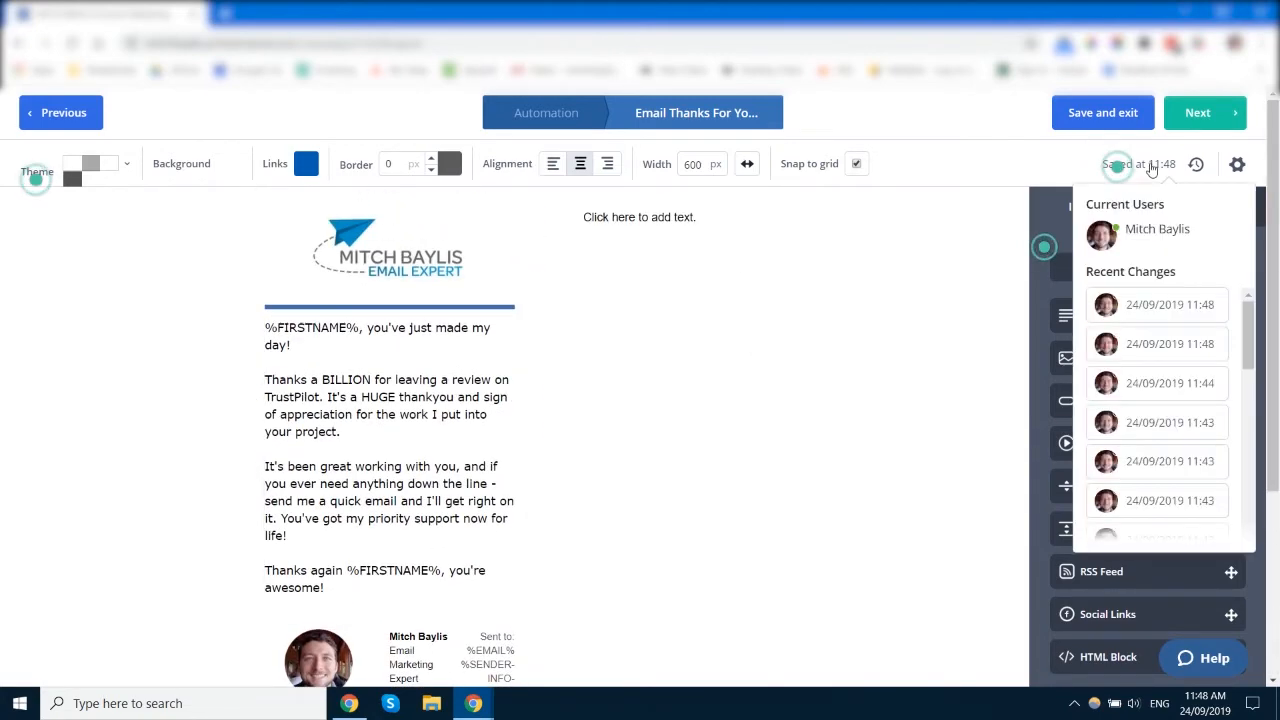
pyautogui.click(1174, 354)
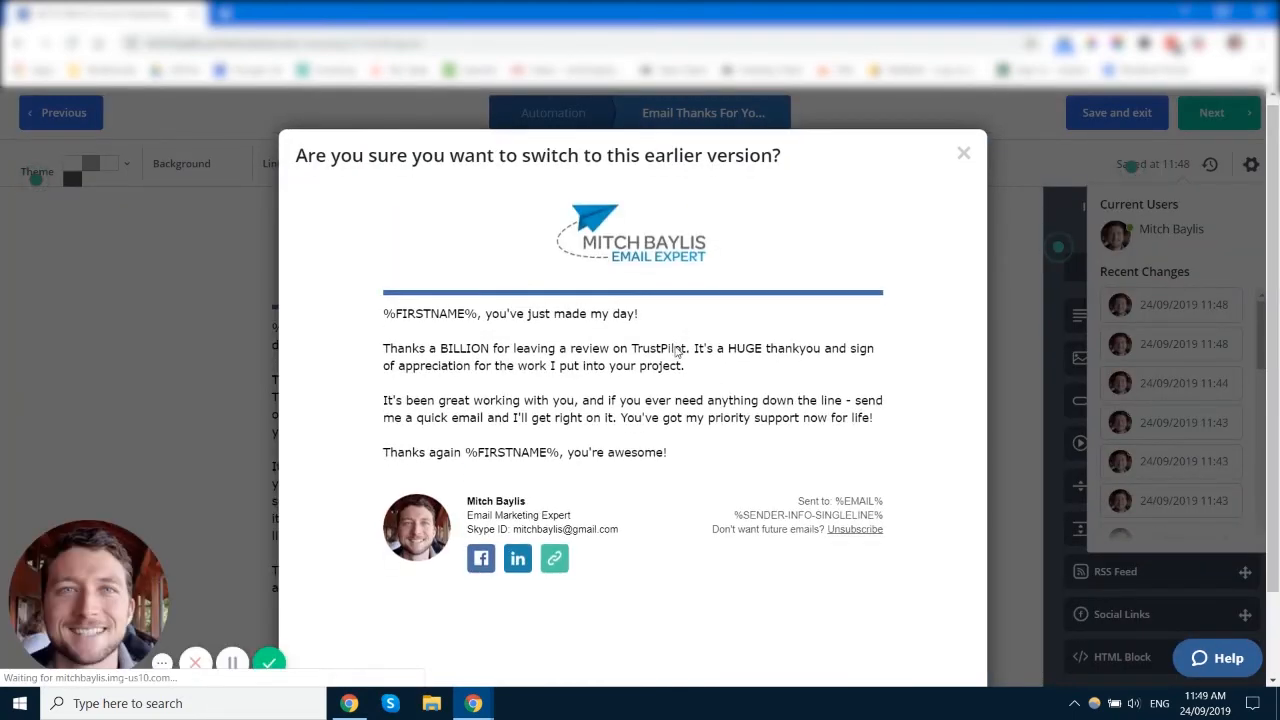
pyautogui.click(845, 646)
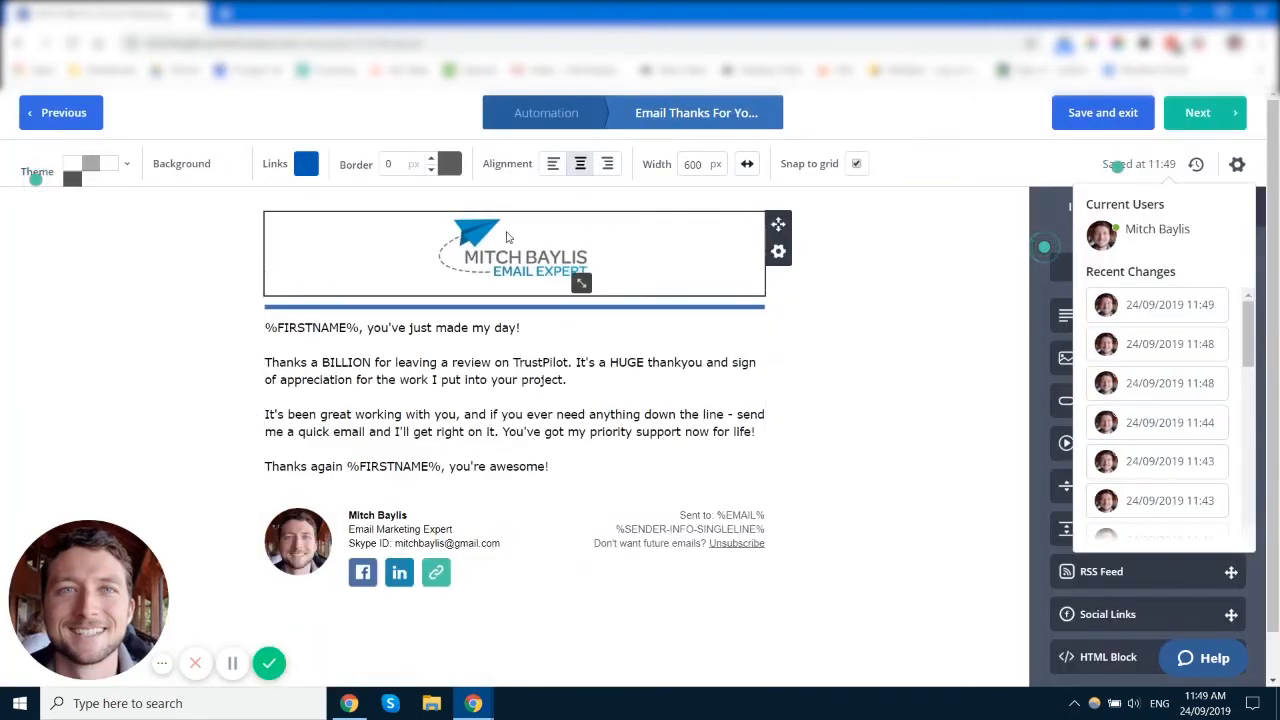
pyautogui.click(982, 332)
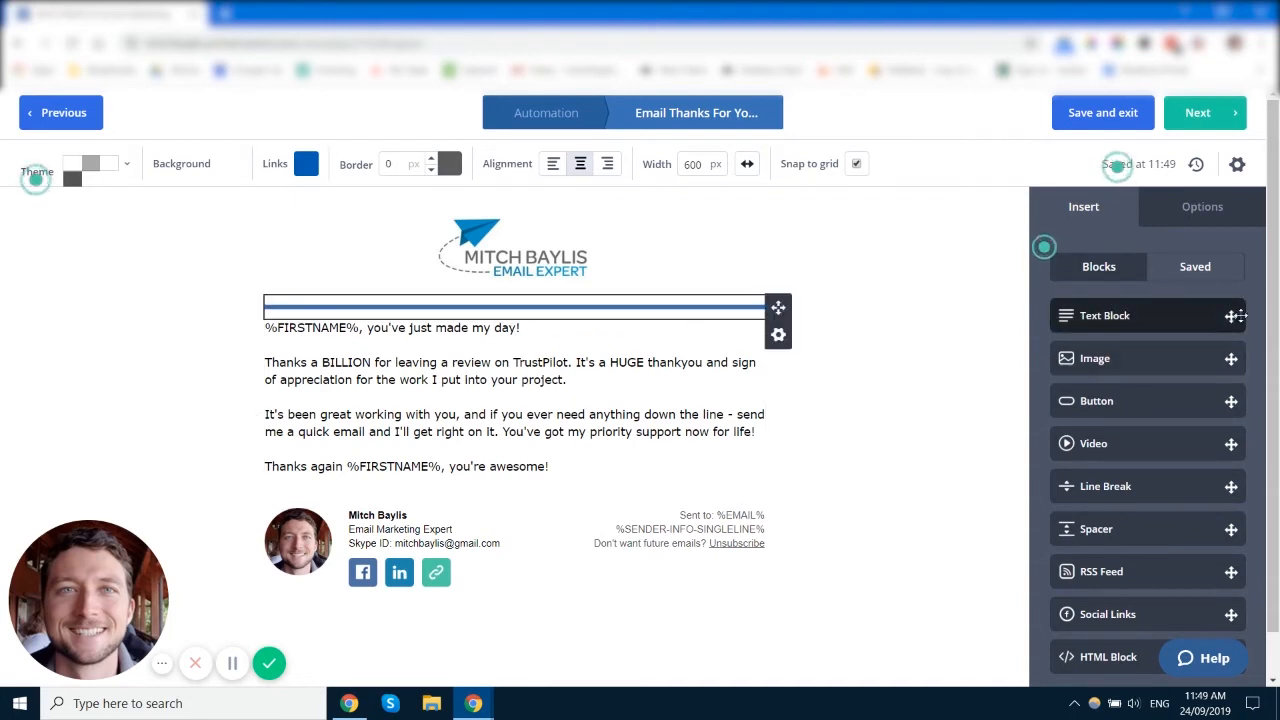
# Step: Add a Text Block below the message containing 'skdjfa;lksdf ljflk ldjf'
pyautogui.moveTo(1226, 318)
pyautogui.mouseDown()
pyautogui.moveTo(893, 330)
pyautogui.moveTo(547, 393)
pyautogui.moveTo(550, 525)
pyautogui.moveTo(550, 450)
pyautogui.mouseUp()
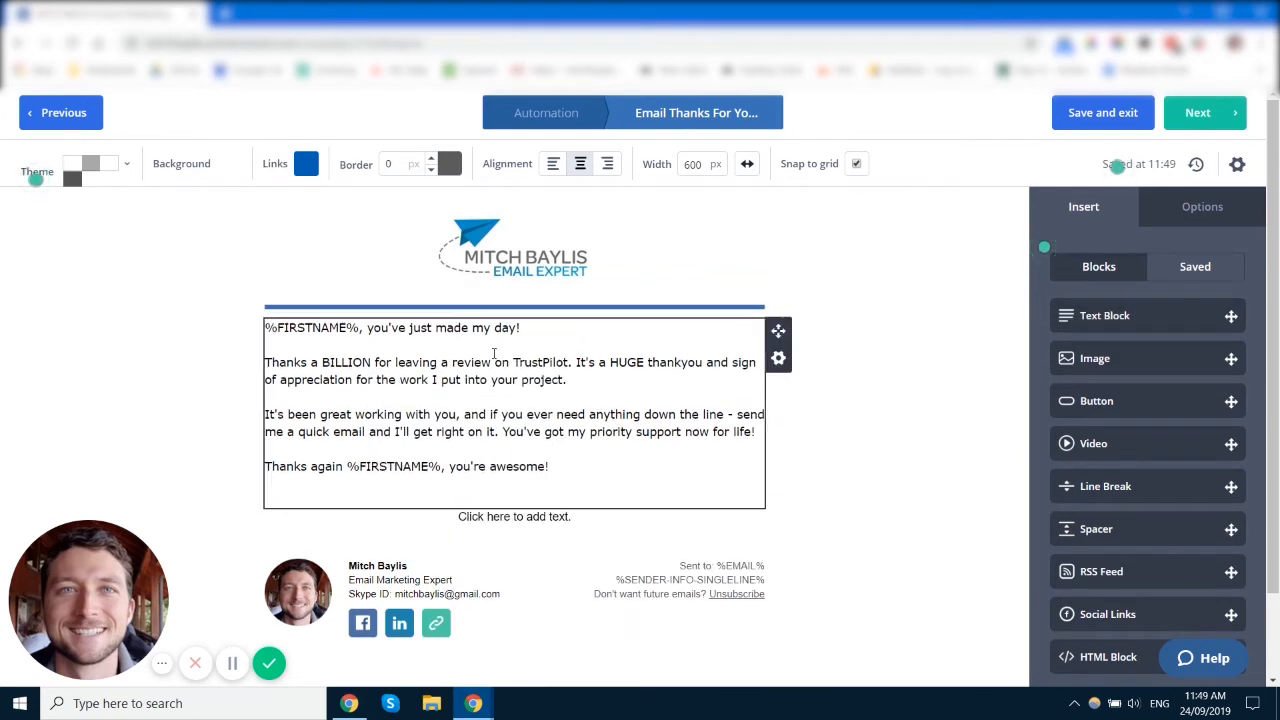
pyautogui.scroll(-1, 533, 419)
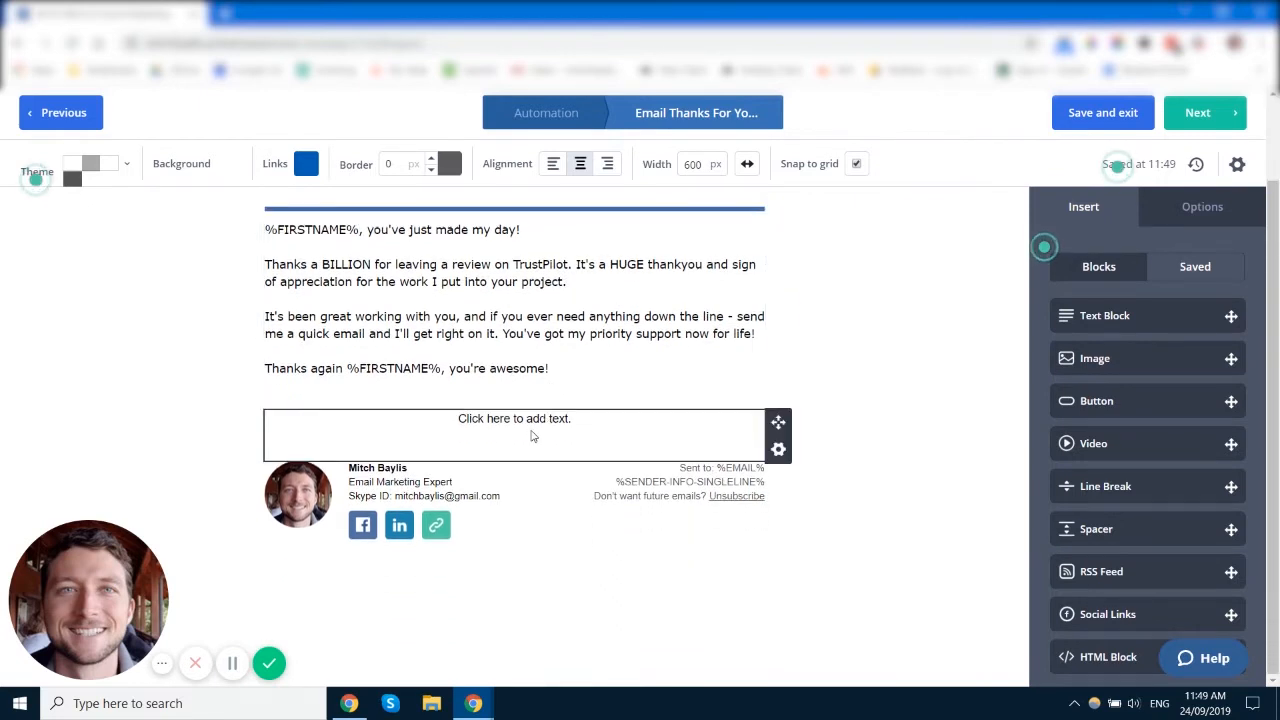
pyautogui.click(532, 436)
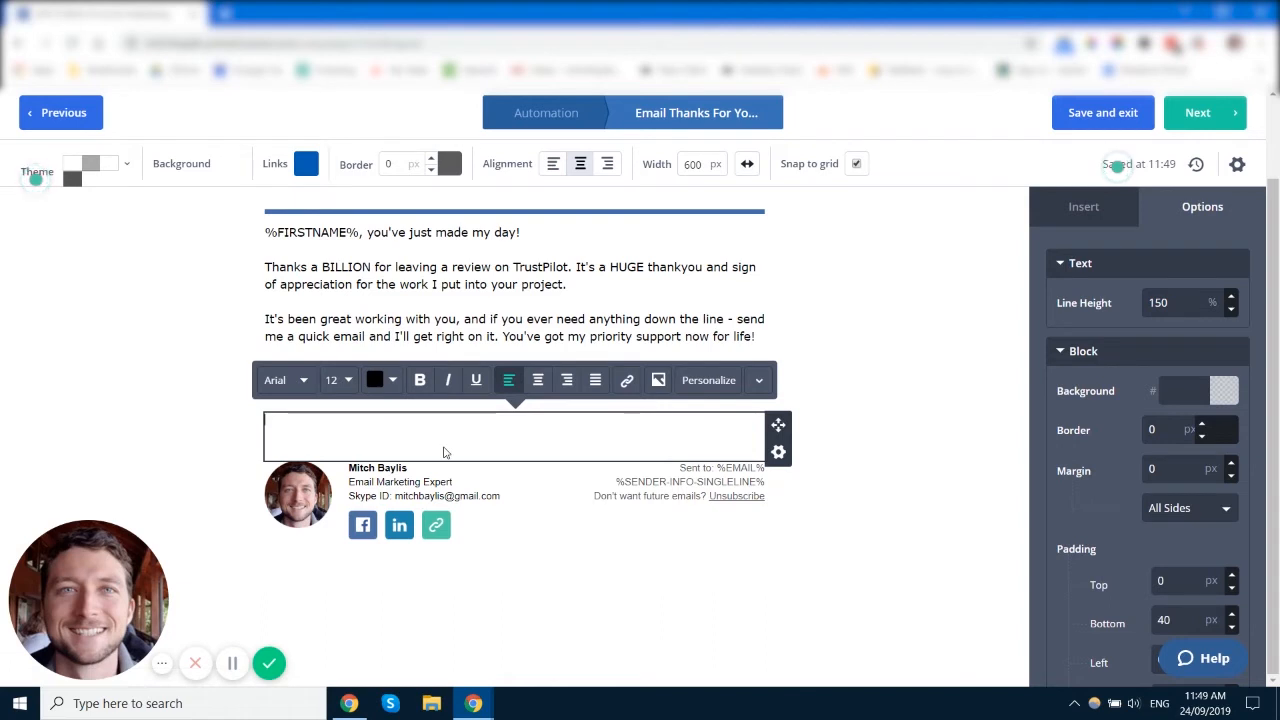
pyautogui.write('skdjfa;lksdf ljflk ldjf')
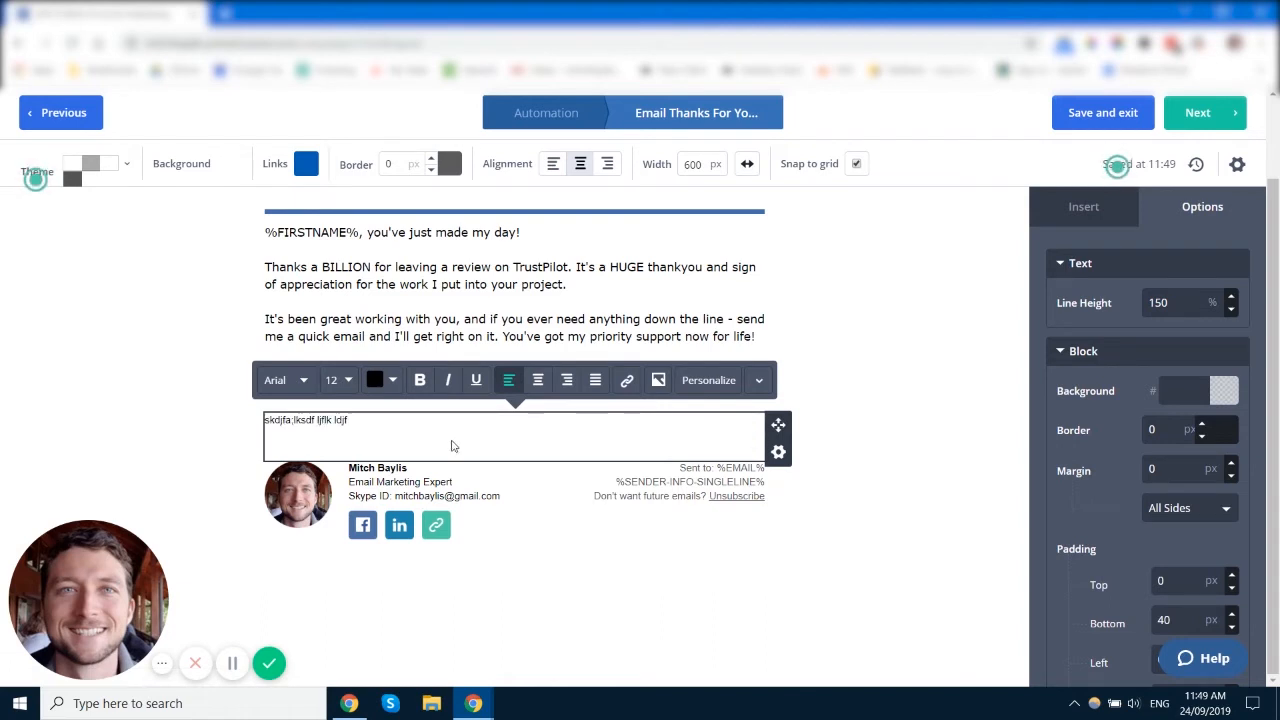
# Step: Select all the new block's text and browse the font list
pyautogui.hotkey('ctrl', 'a')
pyautogui.click(278, 380)
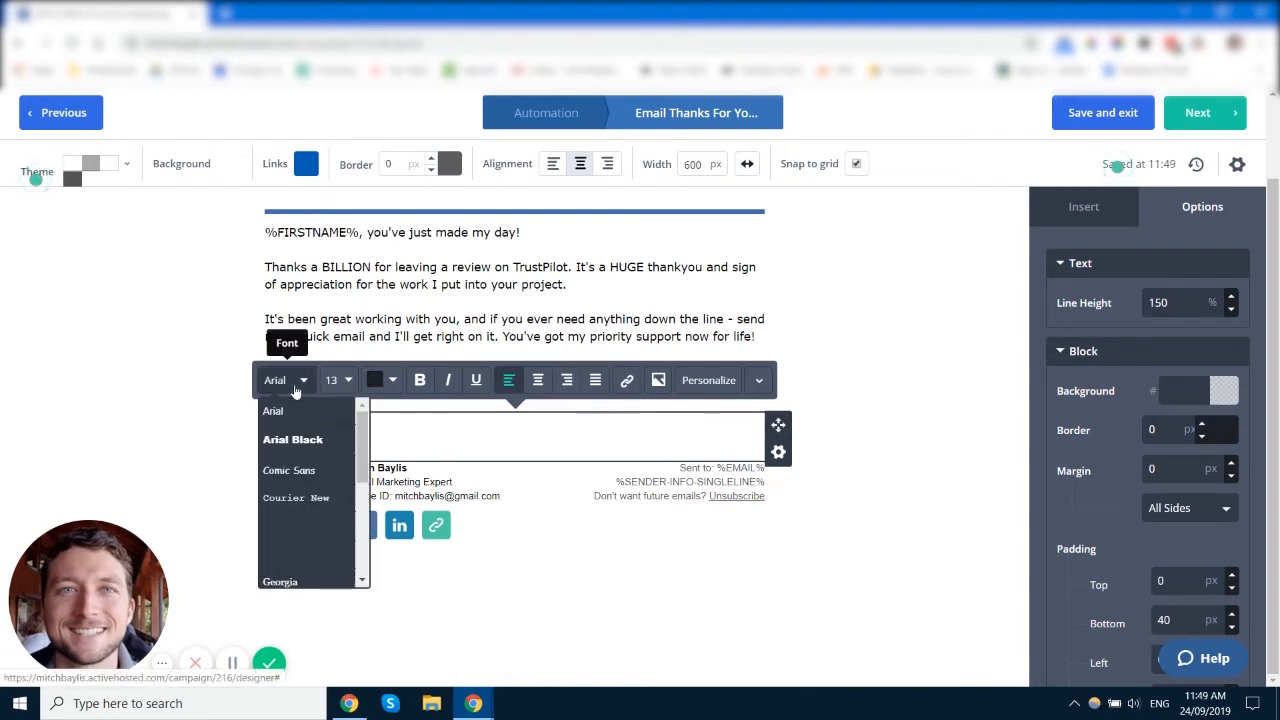
pyautogui.scroll(-5, 328, 519)
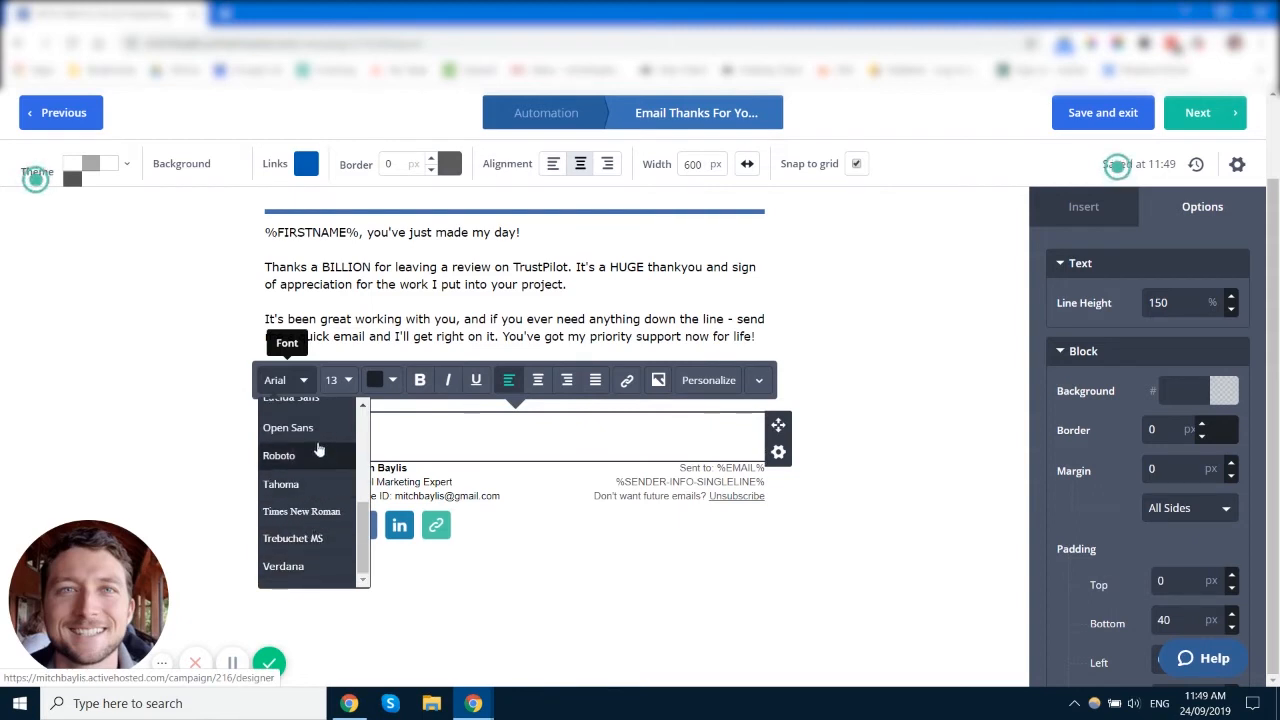
pyautogui.scroll(5, 318, 448)
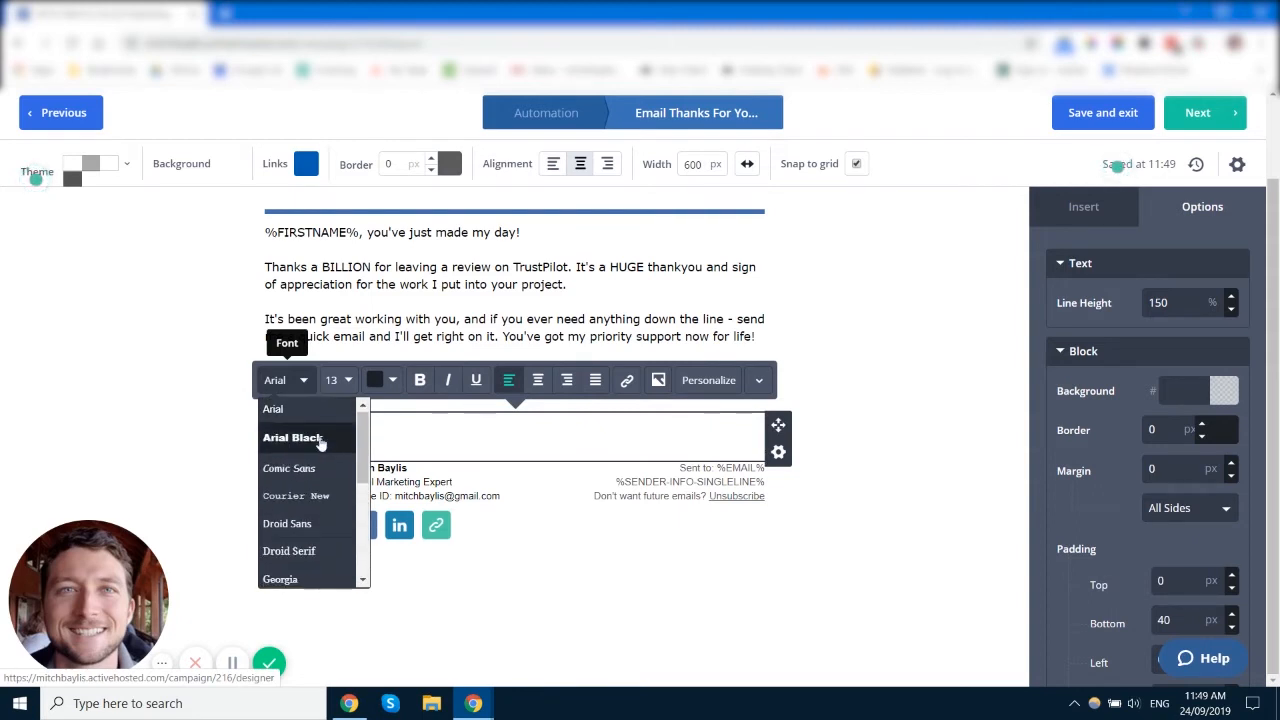
pyautogui.scroll(-5, 320, 443)
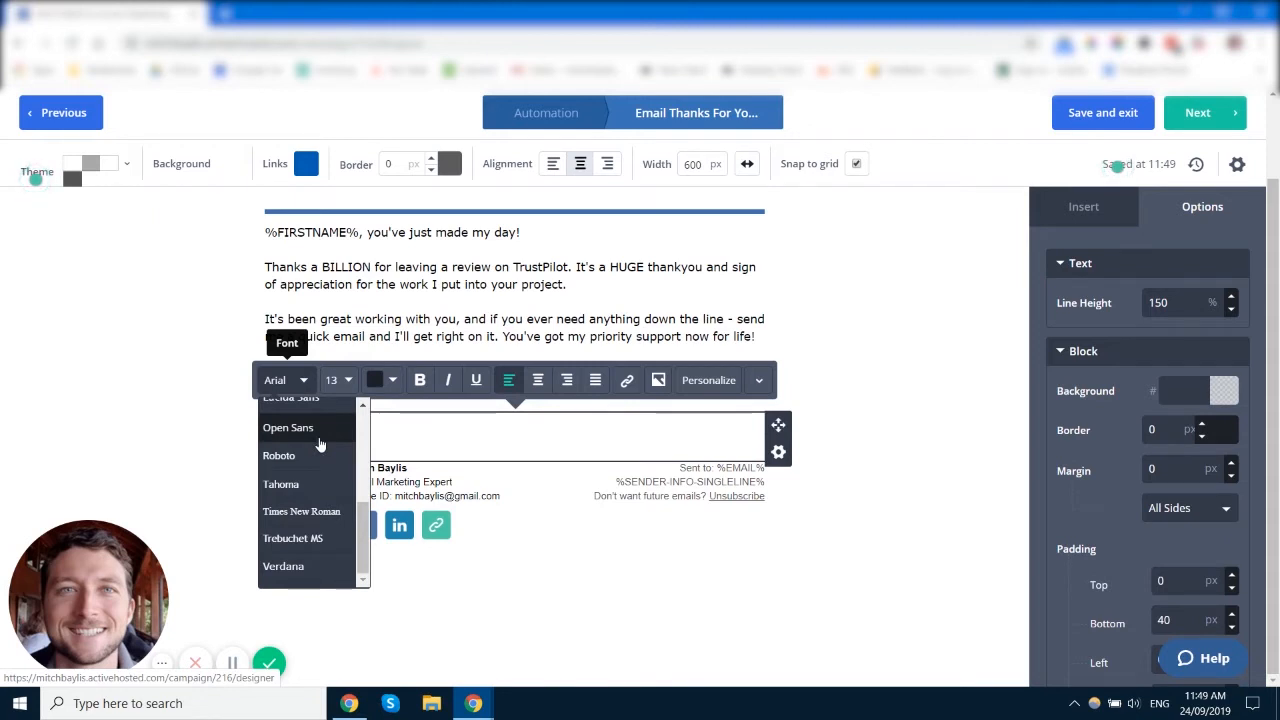
pyautogui.scroll(5, 320, 443)
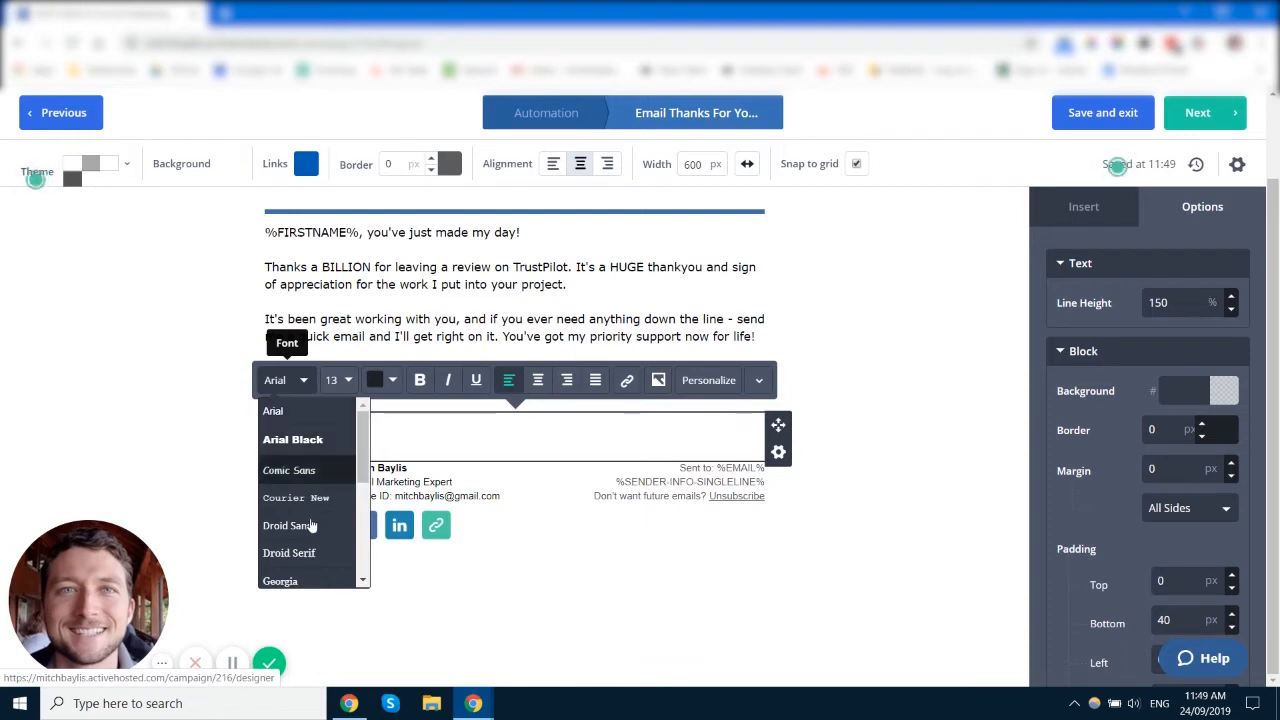
pyautogui.scroll(-3, 300, 555)
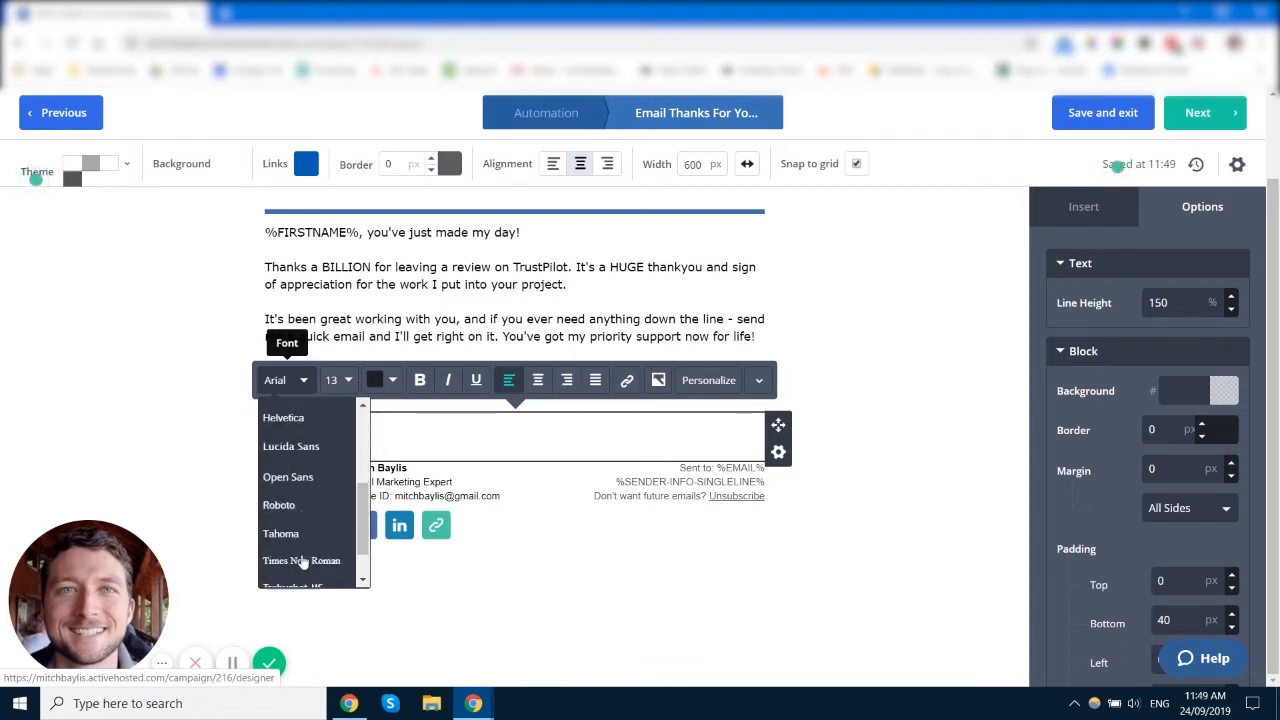
# Step: Check the text's 13 px size and colour choices, then select its last two words
pyautogui.click(346, 384)
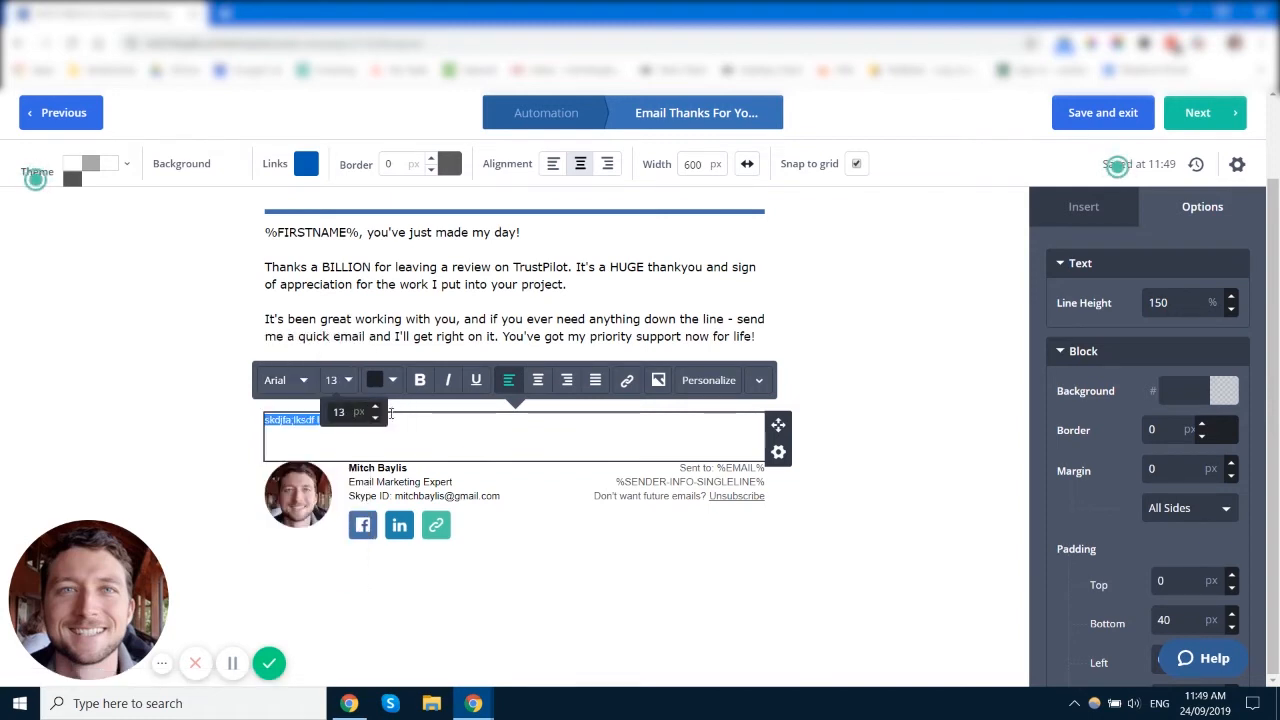
pyautogui.click(390, 381)
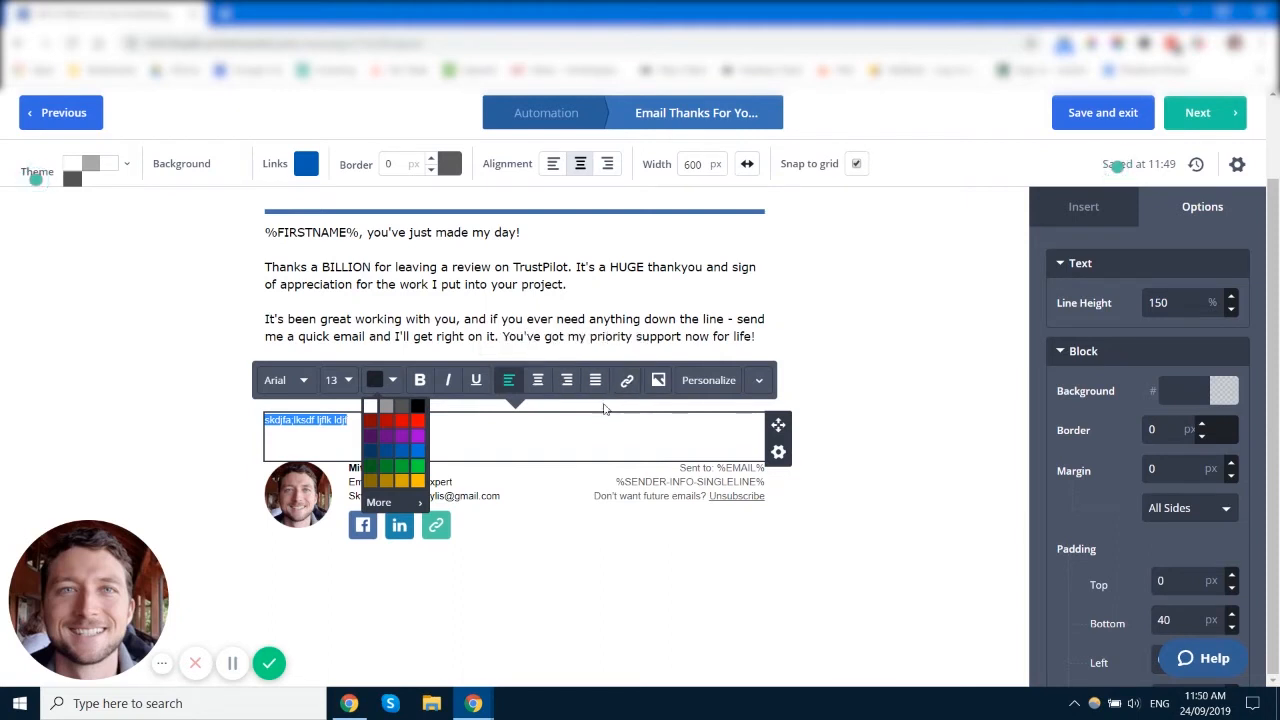
pyautogui.click(365, 421)
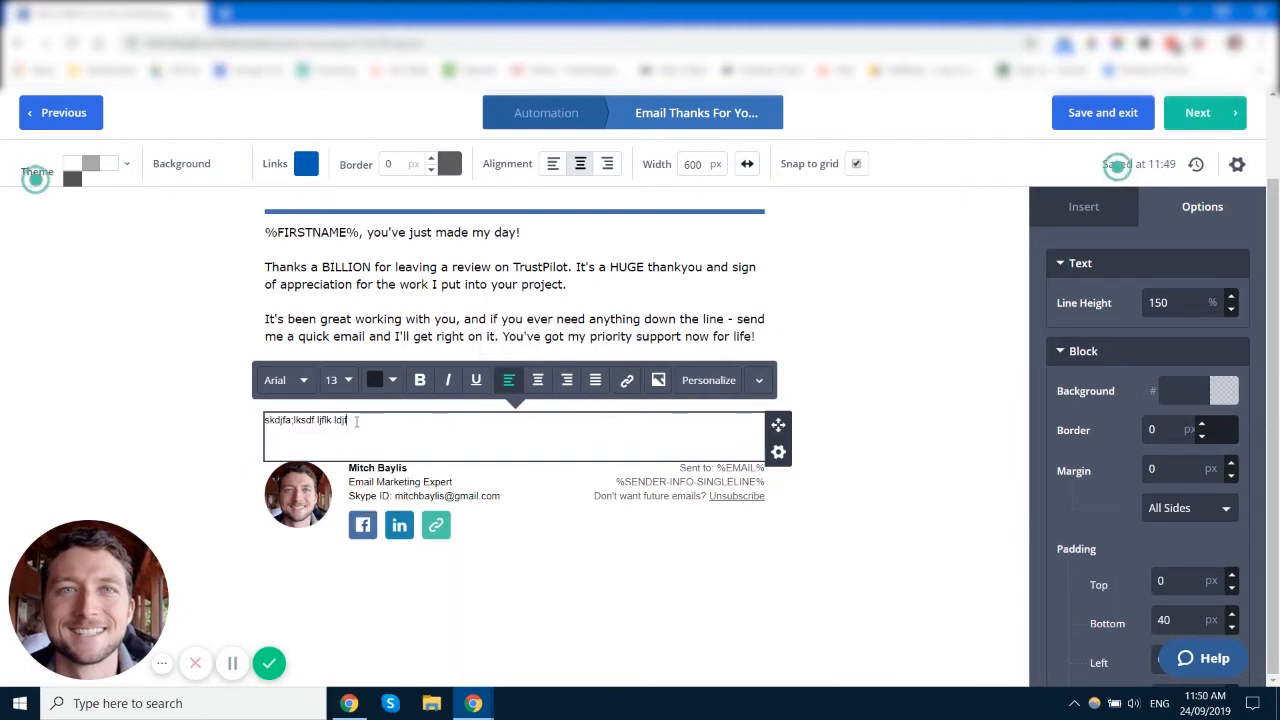
pyautogui.moveTo(356, 421); pyautogui.dragTo(318, 421)
# Step: Start a link on the selected words, browse its click actions, then cancel the link
pyautogui.click(627, 380)
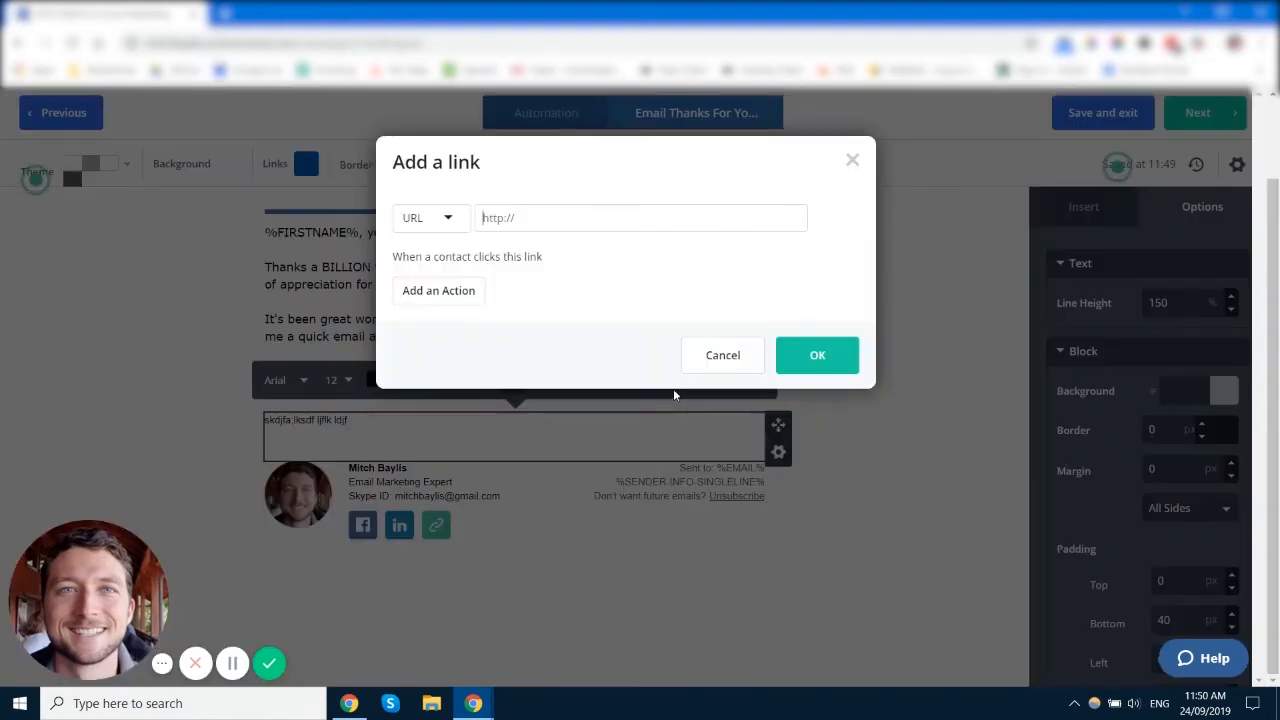
pyautogui.click(459, 297)
pyautogui.click(515, 297)
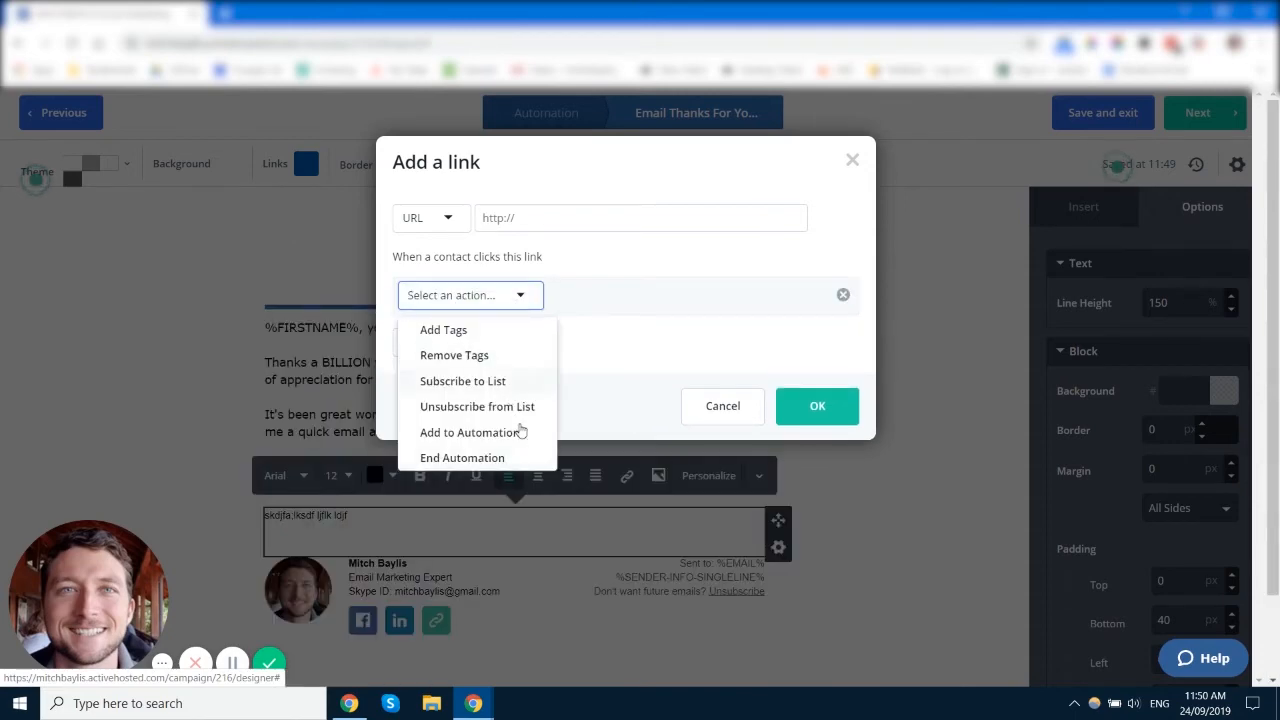
pyautogui.click(620, 366)
pyautogui.click(745, 408)
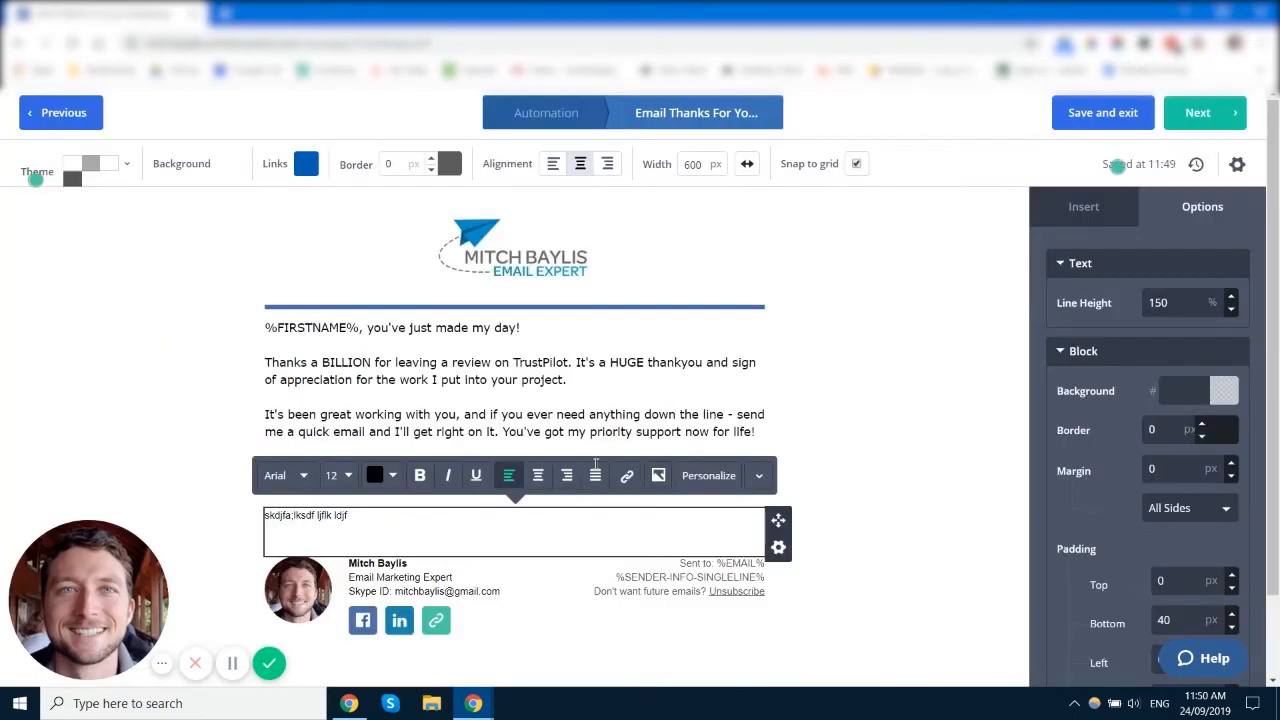
pyautogui.scroll(-1, 448, 478)
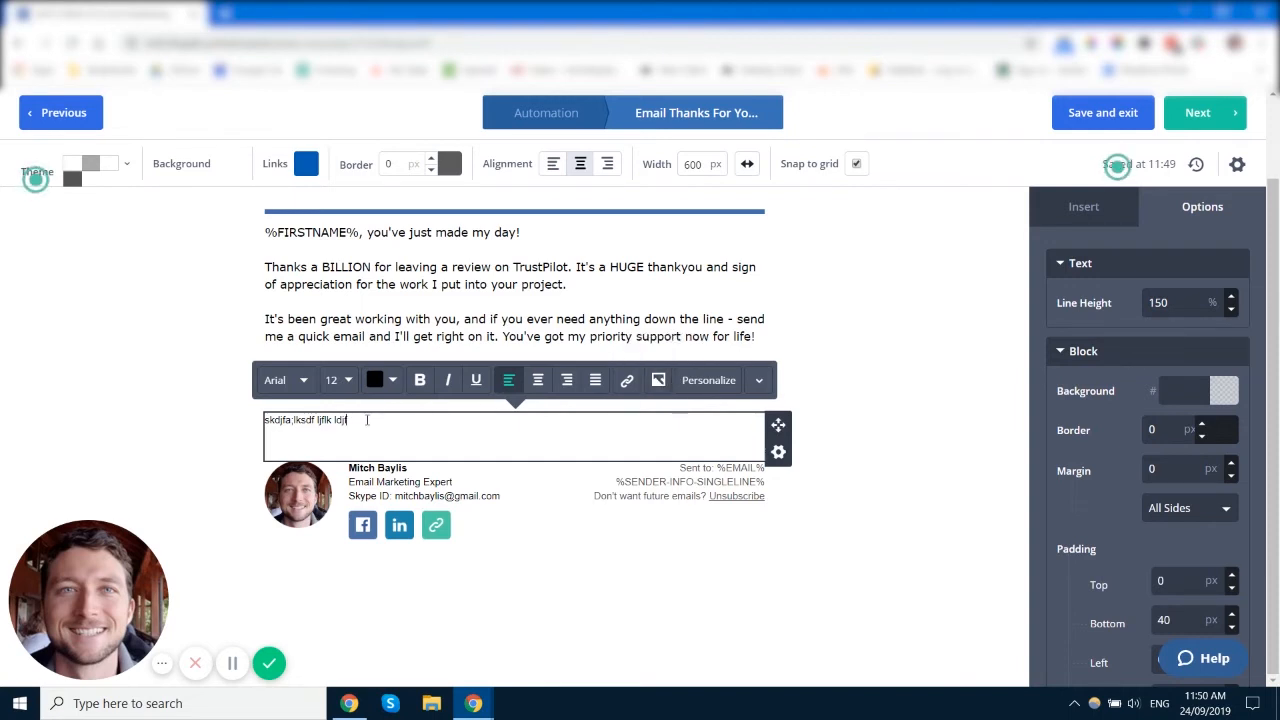
# Step: Show the contact personalization fields for the text block
pyautogui.click(716, 384)
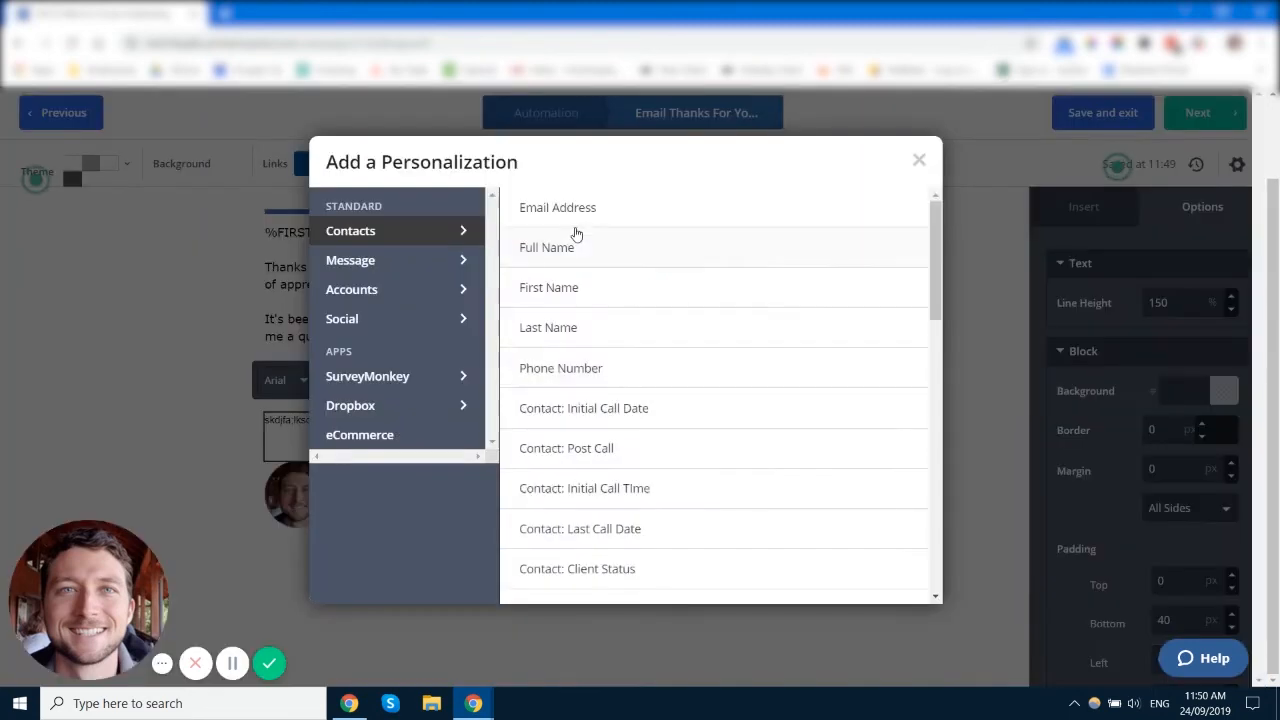
pyautogui.scroll(-5, 667, 385)
pyautogui.scroll(5, 667, 383)
# Step: Close the personalization list, expand the More formatting options, and open the test block's settings
pyautogui.click(918, 160)
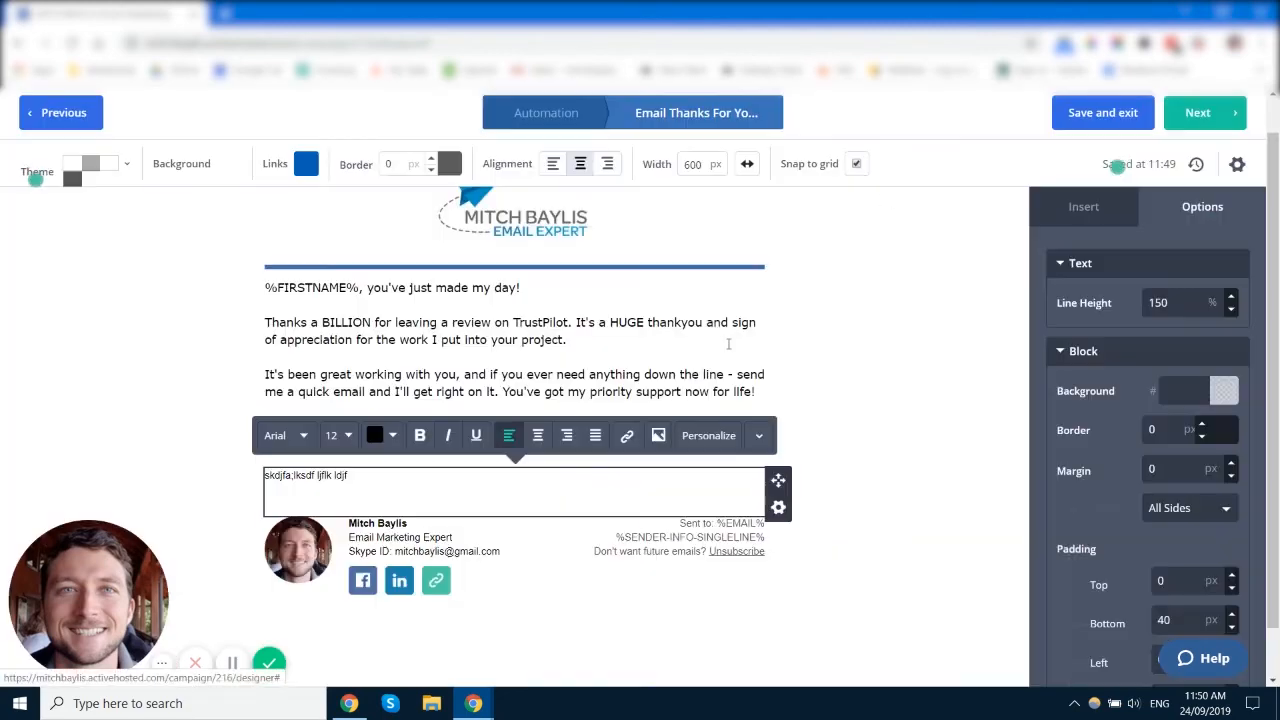
pyautogui.click(759, 435)
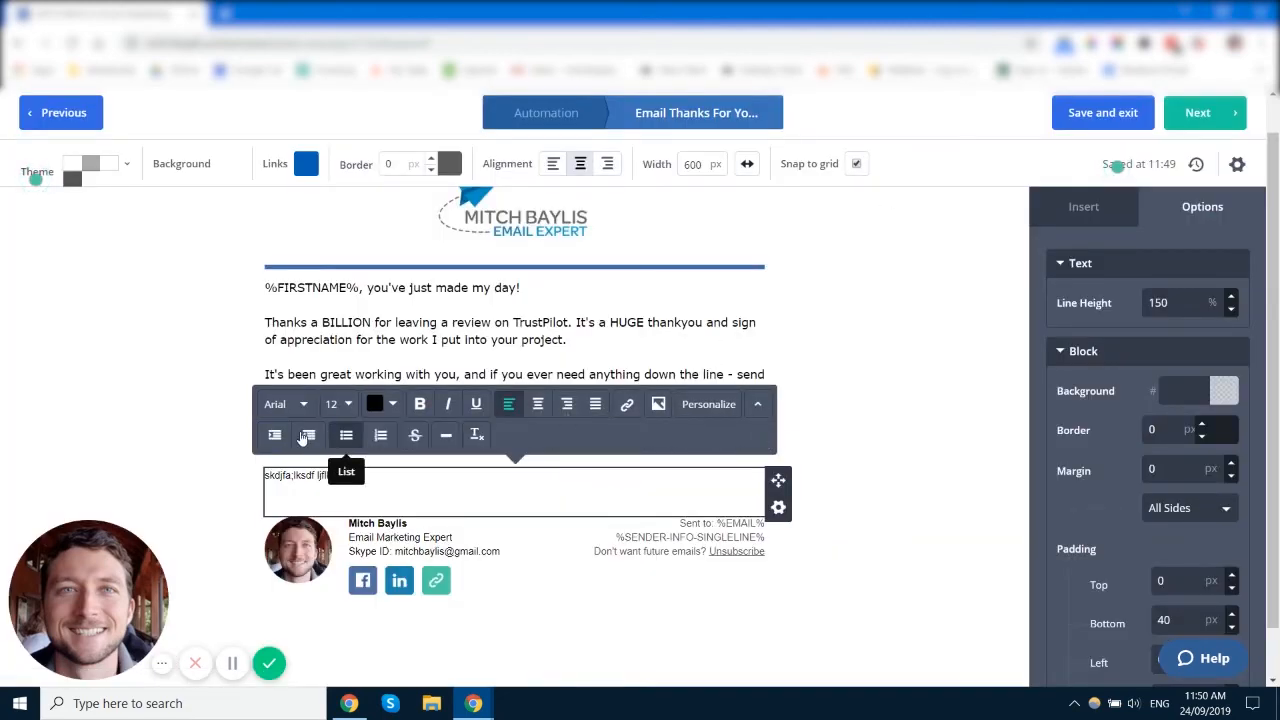
pyautogui.click(755, 406)
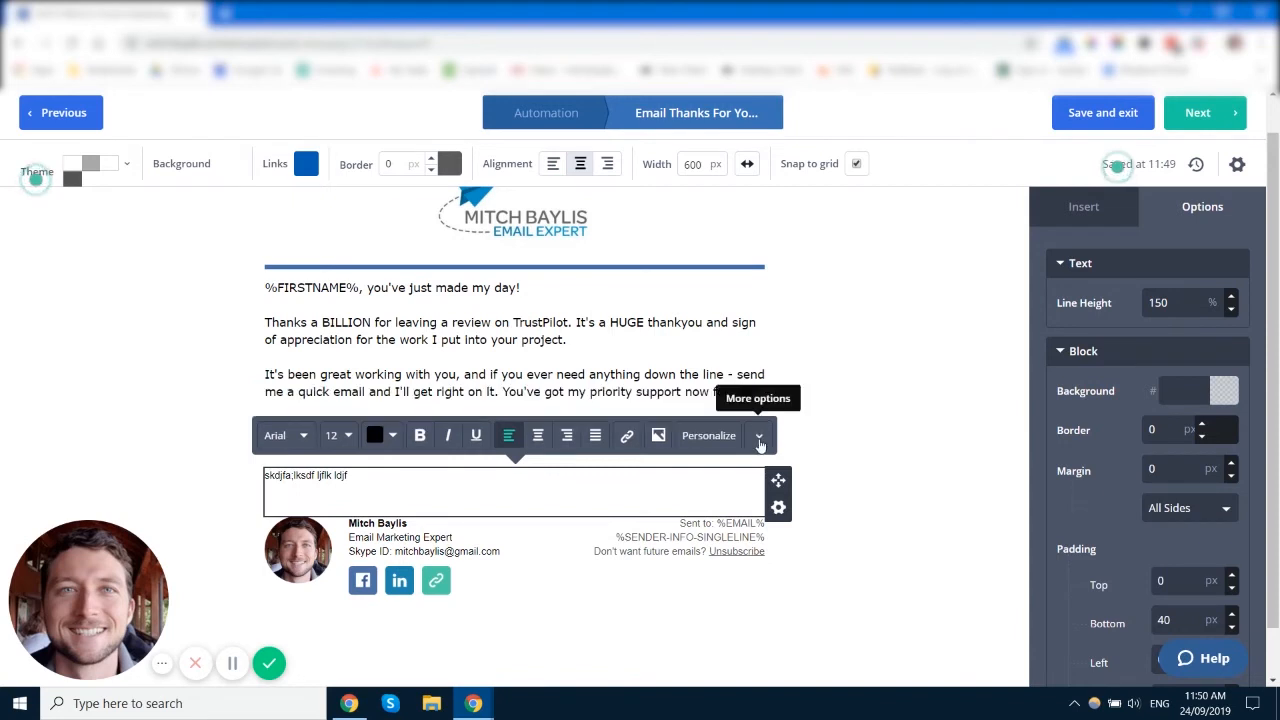
pyautogui.click(759, 435)
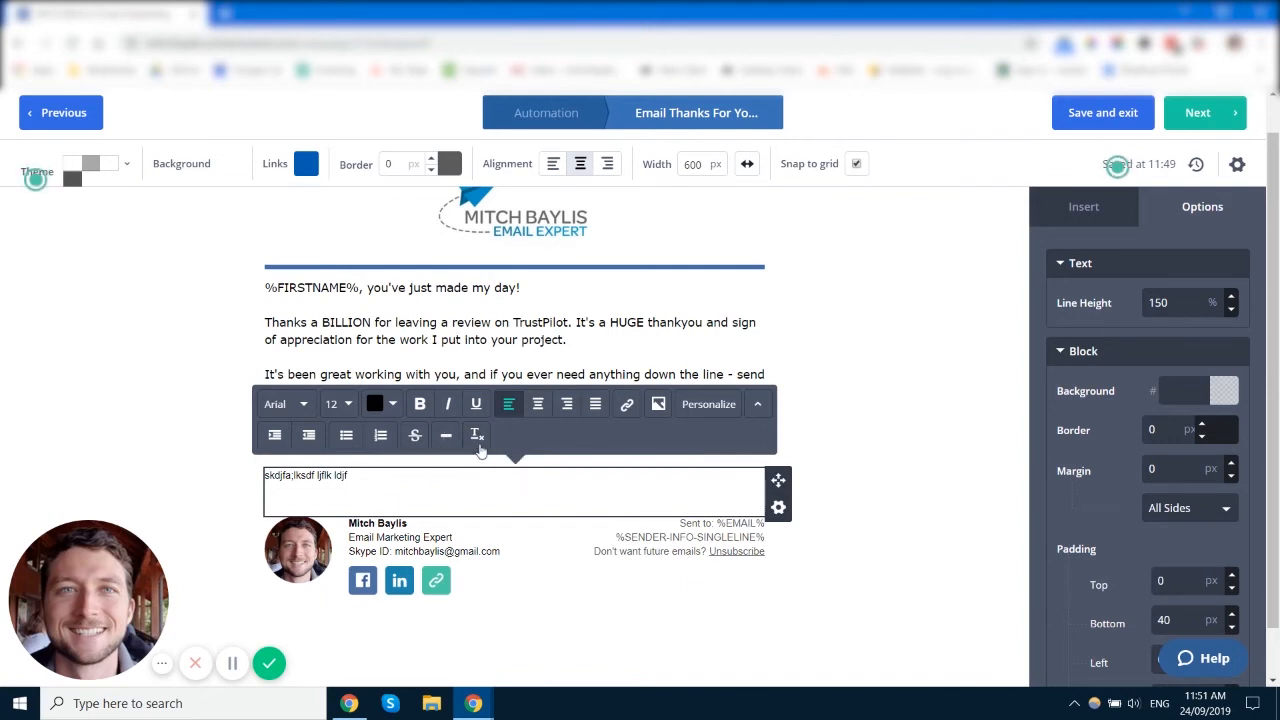
pyautogui.click(778, 507)
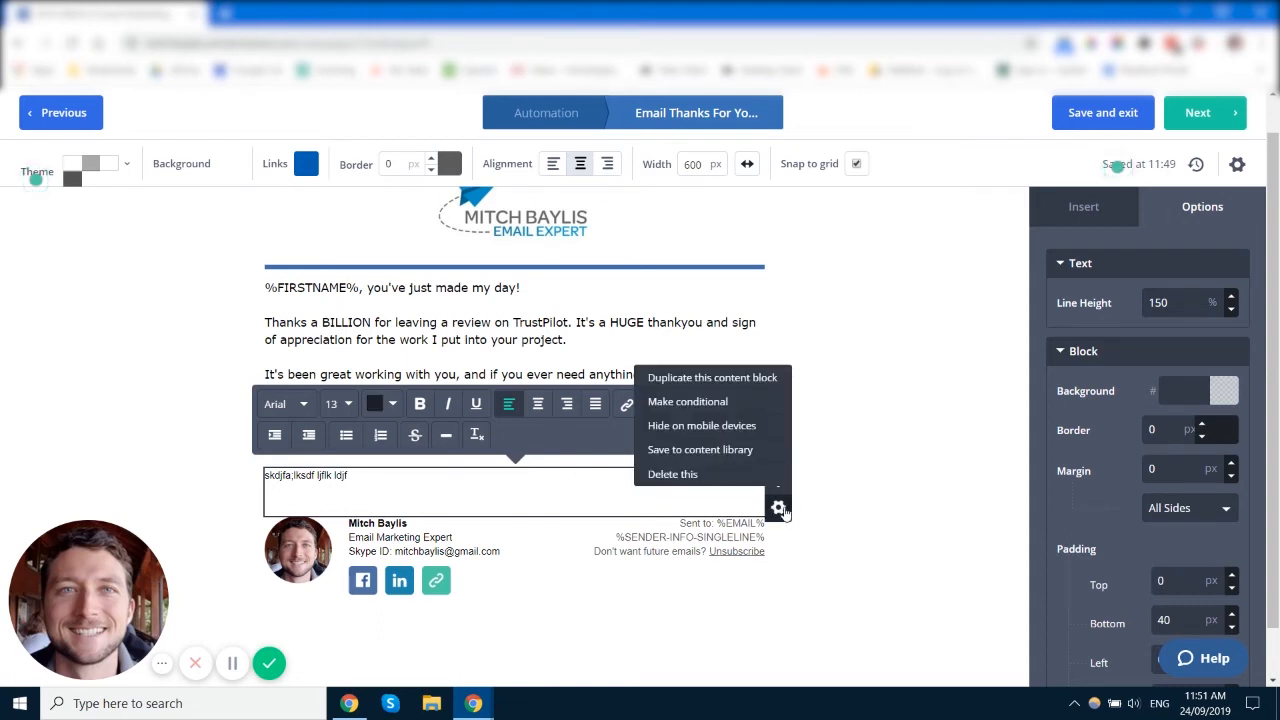
pyautogui.click(586, 500)
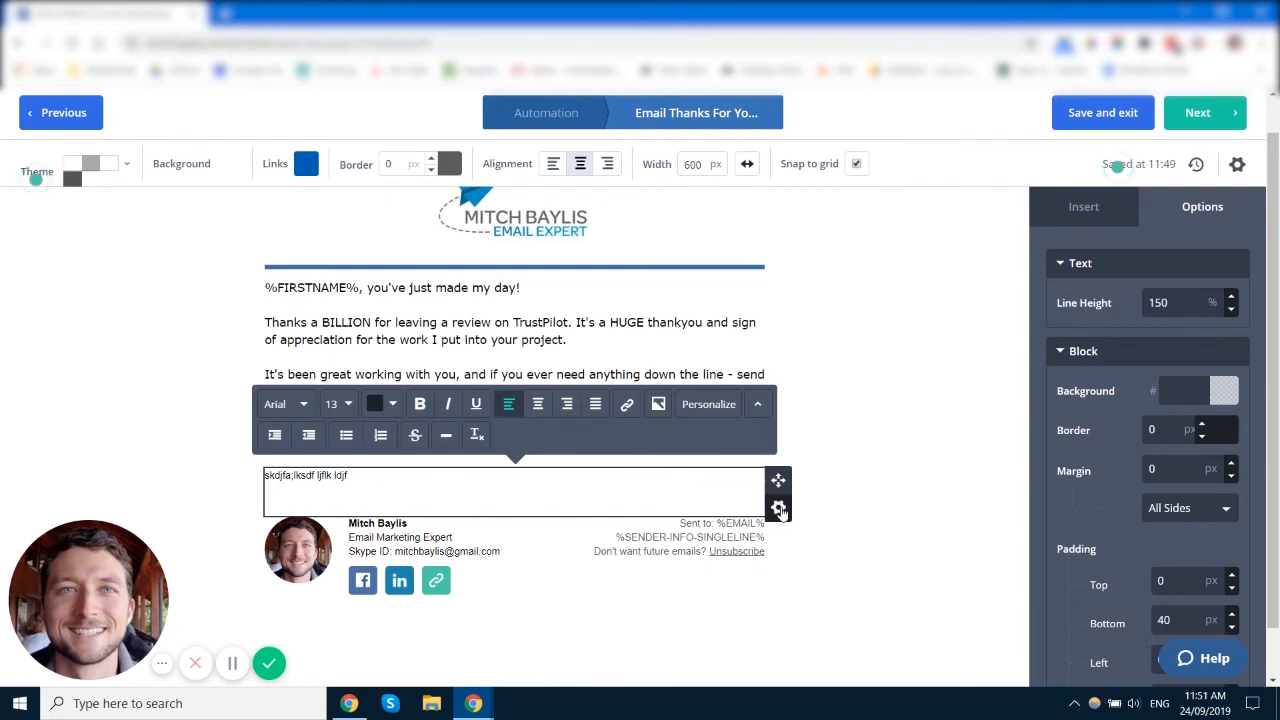
pyautogui.moveTo(778, 480); pyautogui.dragTo(610, 470)
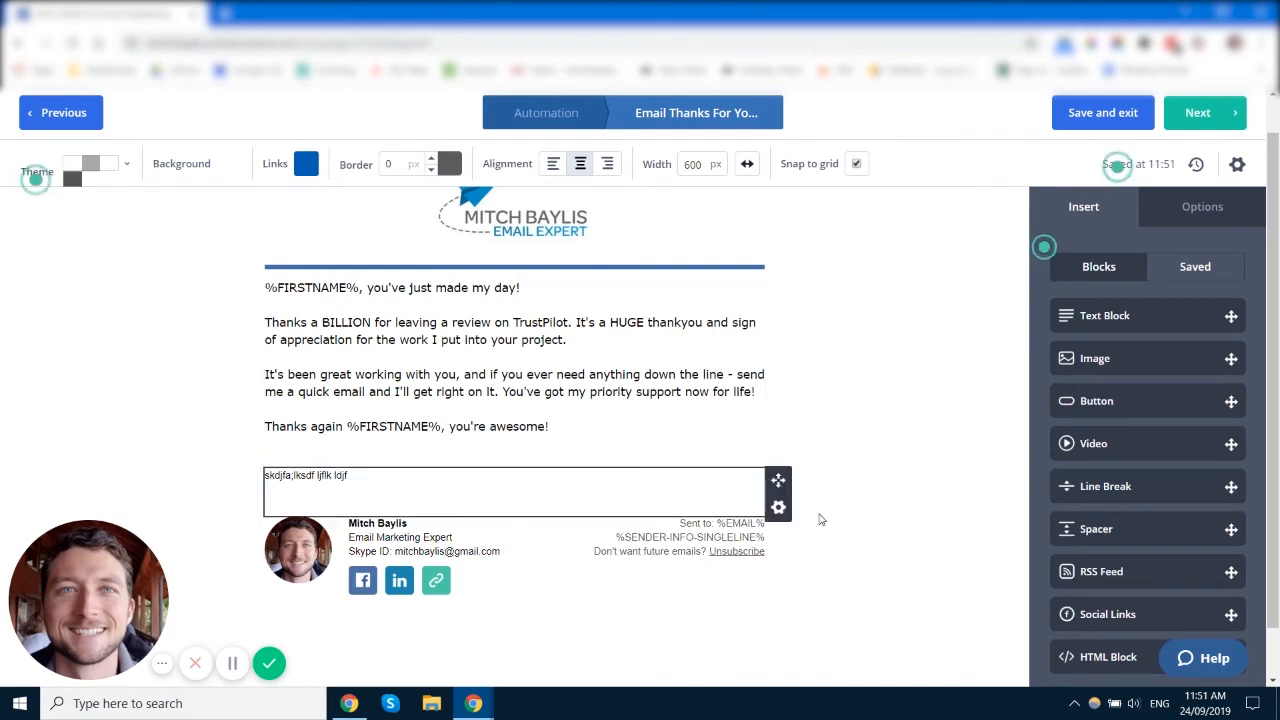
pyautogui.click(781, 510)
pyautogui.click(779, 509)
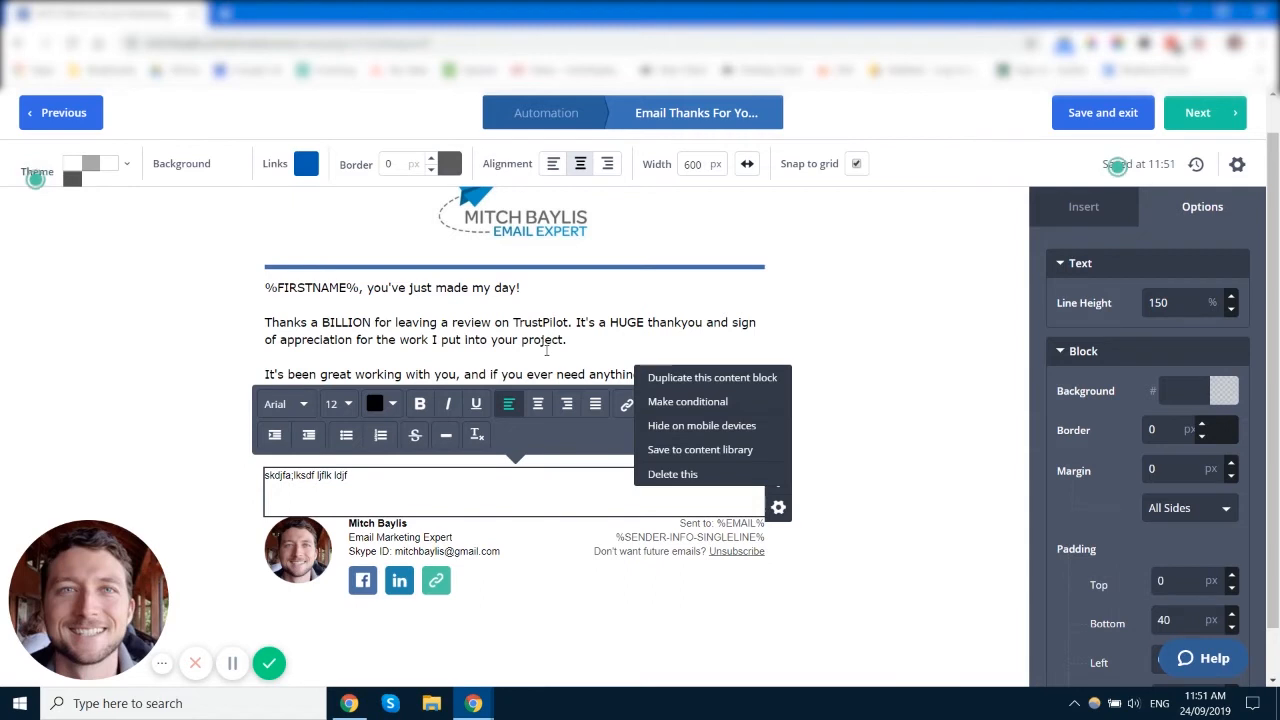
pyautogui.click(744, 409)
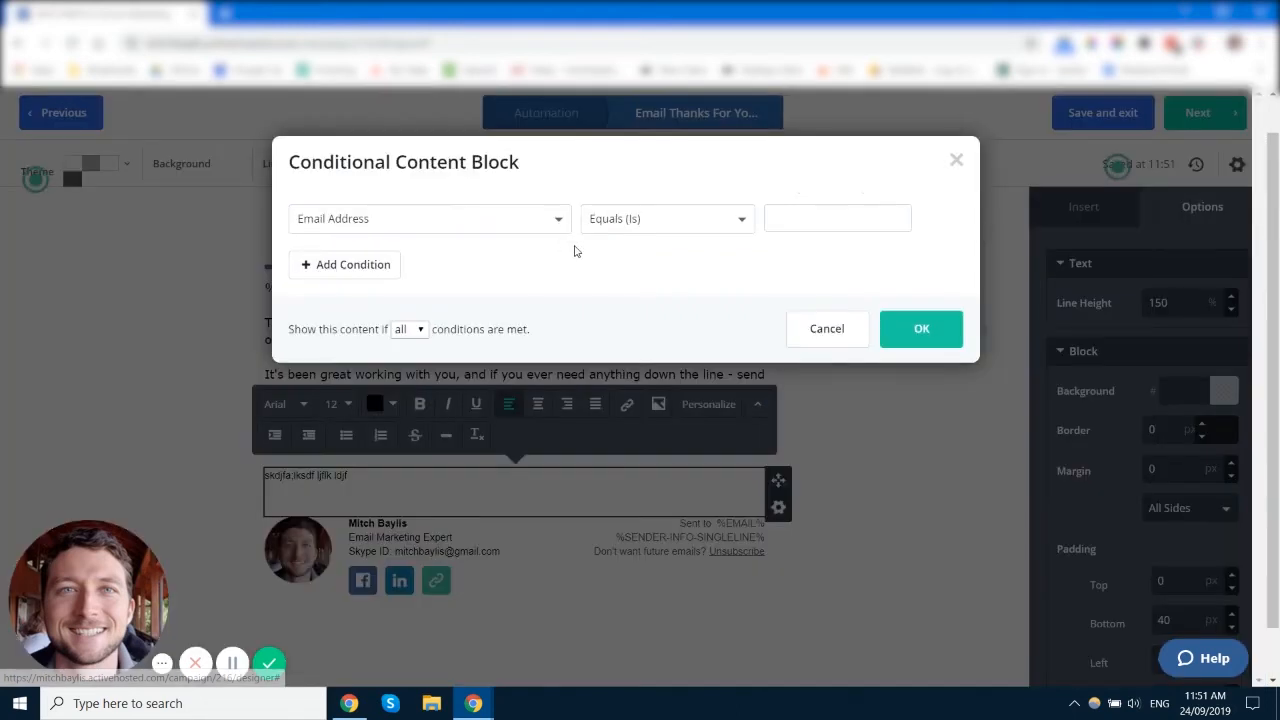
pyautogui.click(424, 228)
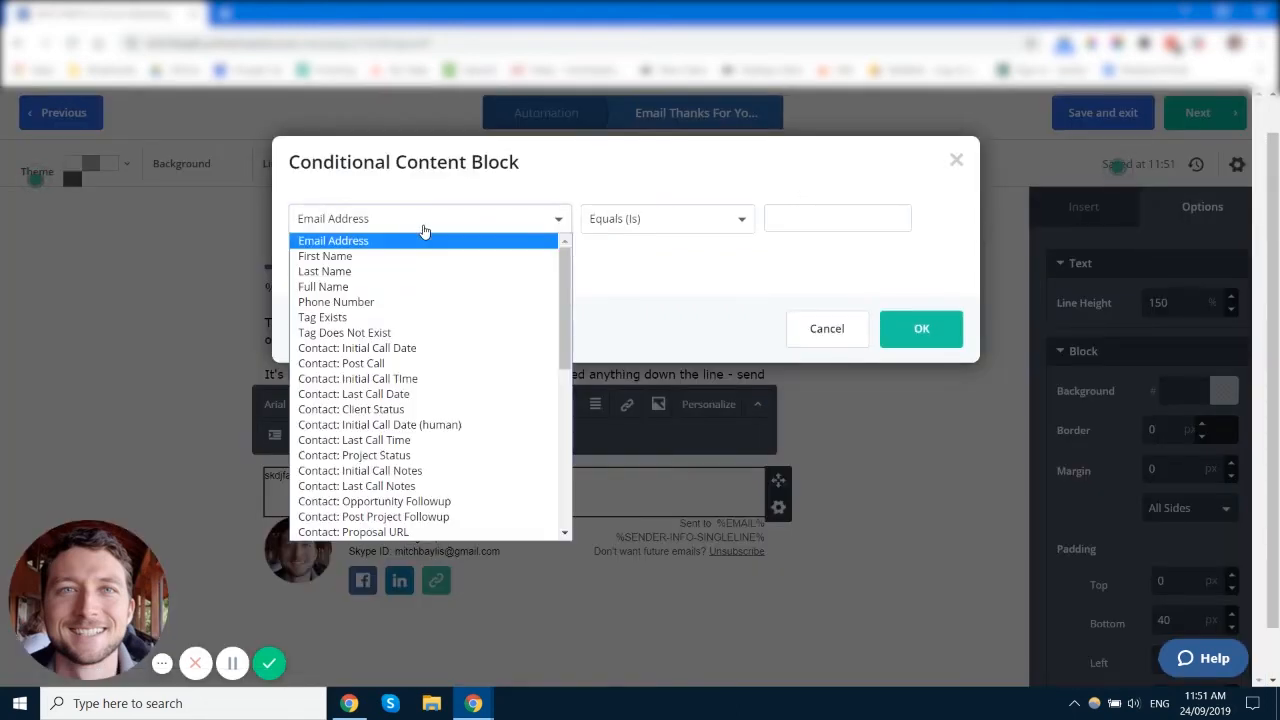
pyautogui.click(477, 319)
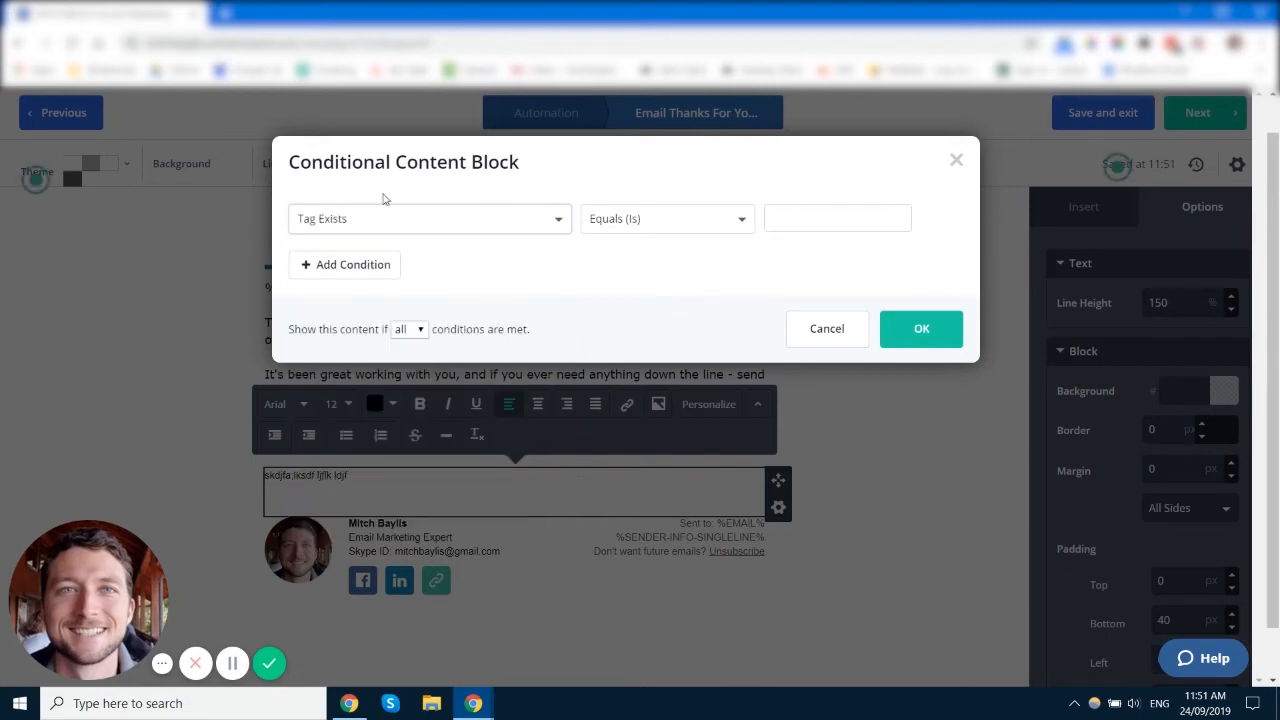
pyautogui.click(479, 227)
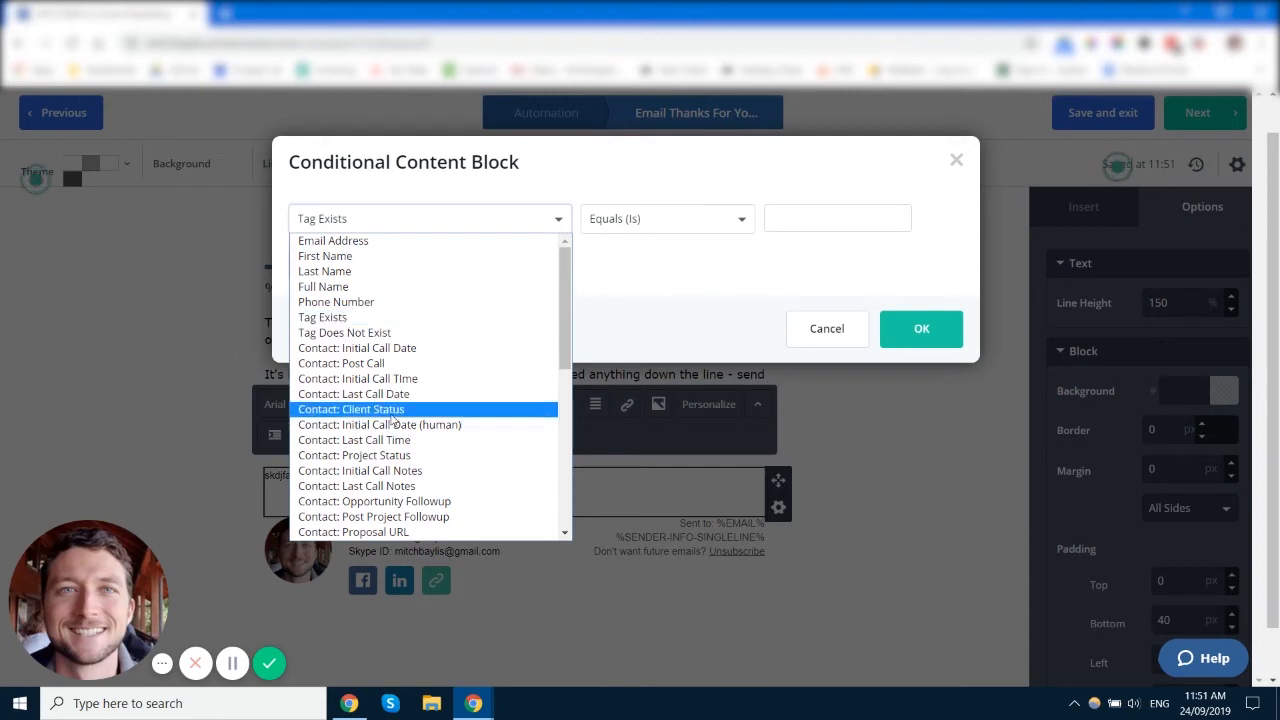
pyautogui.click(702, 234)
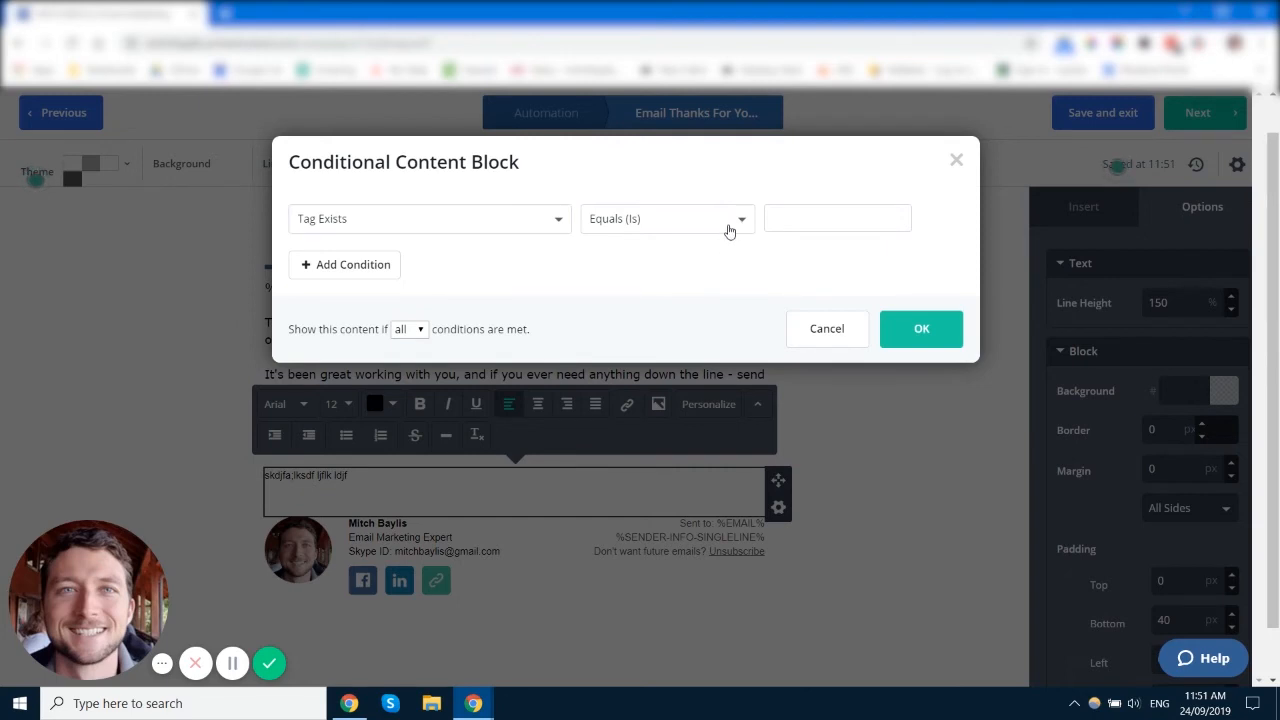
pyautogui.click(818, 226)
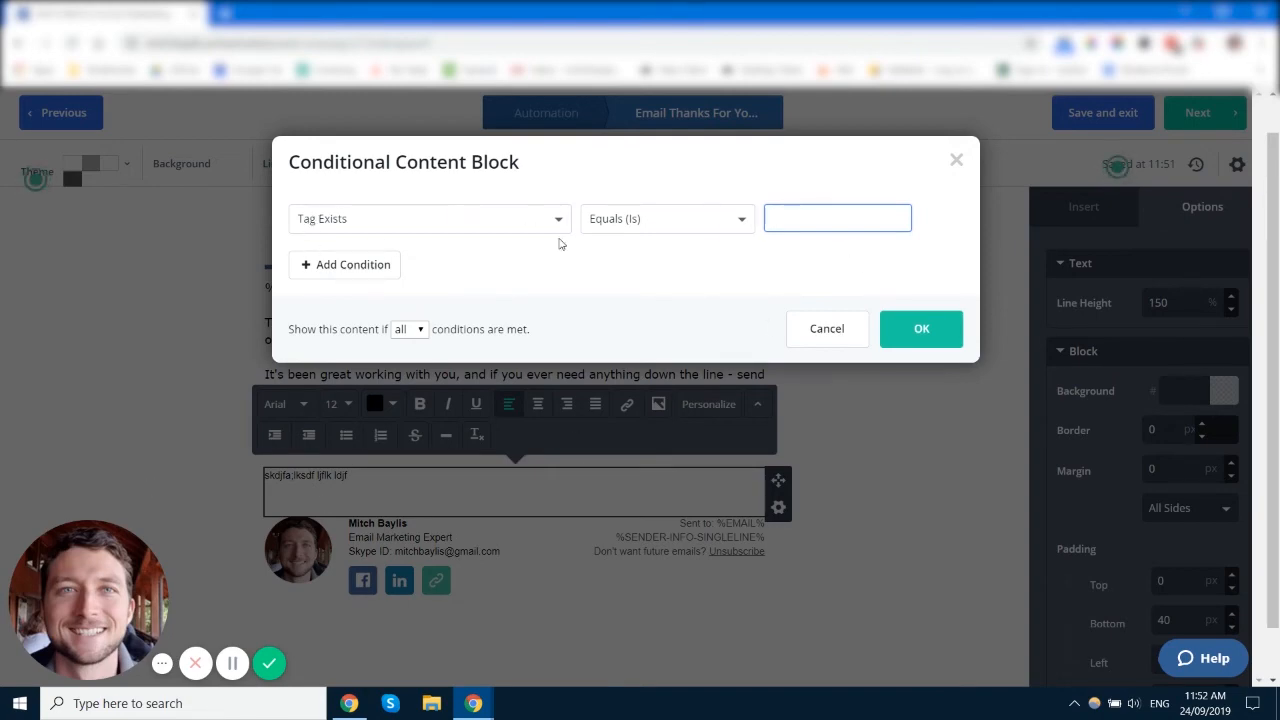
pyautogui.click(827, 330)
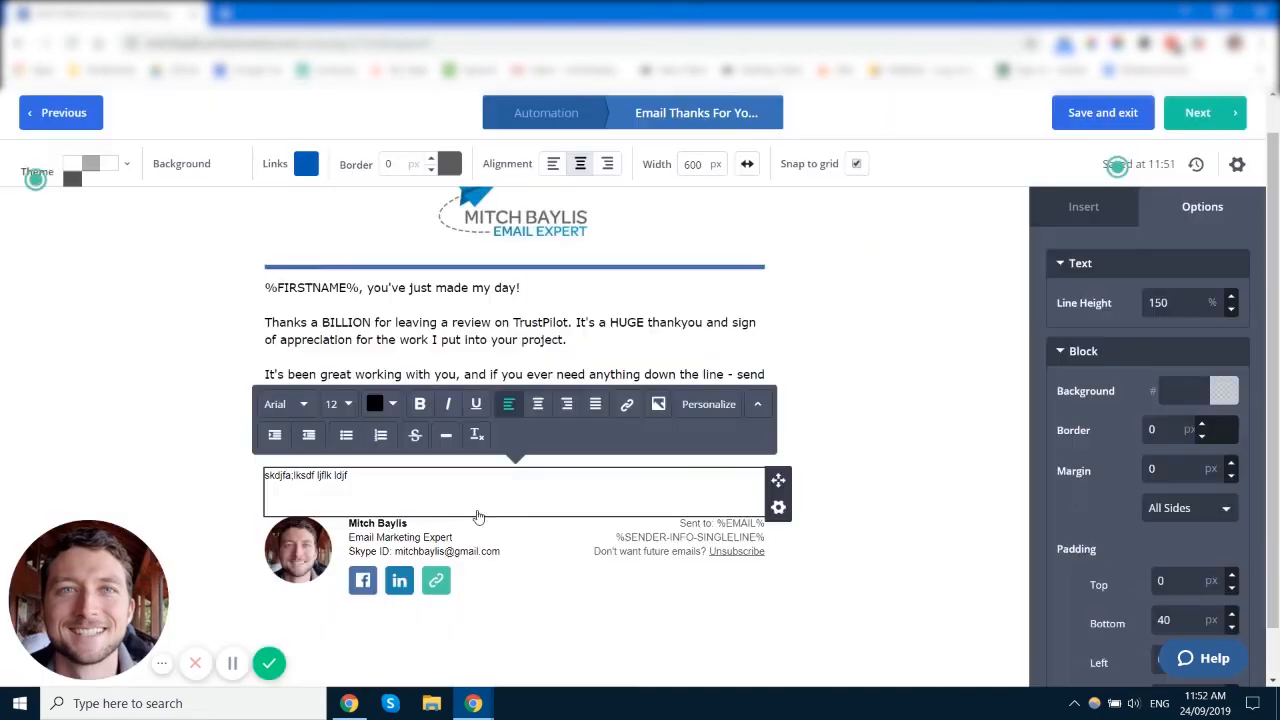
# Step: Save the test text block to the content library as 'saved'
pyautogui.click(778, 507)
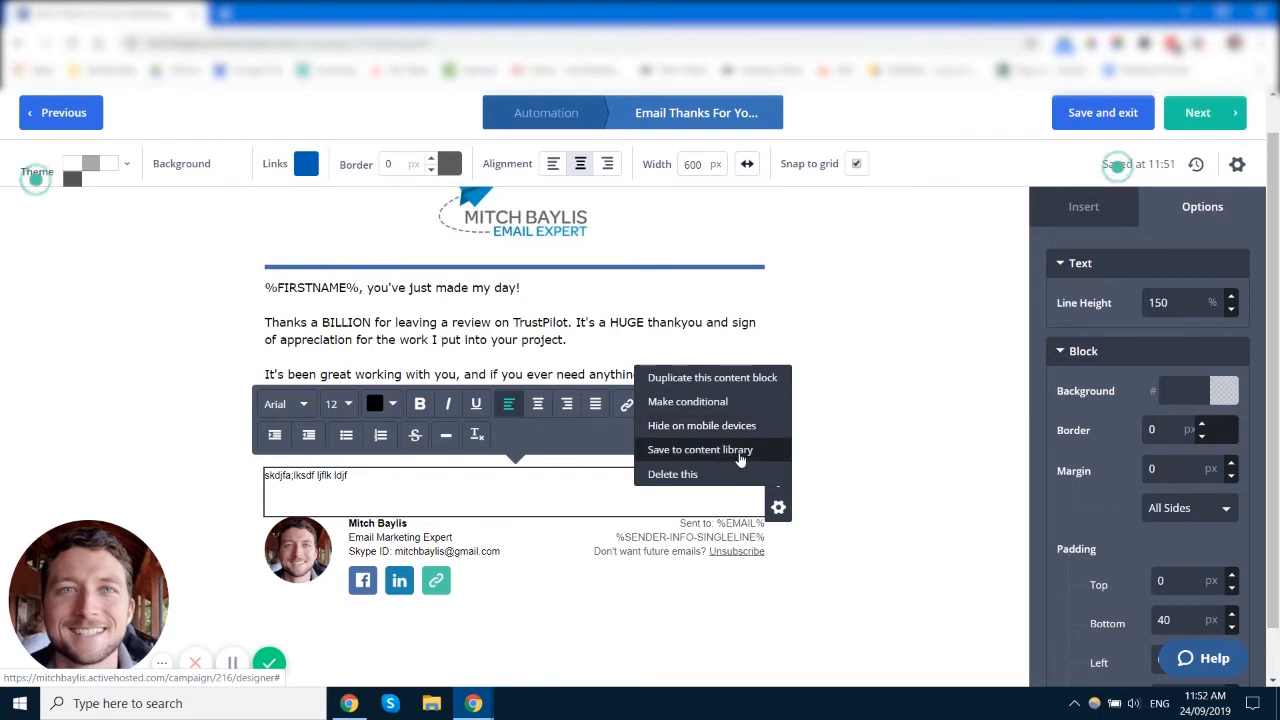
pyautogui.click(700, 450)
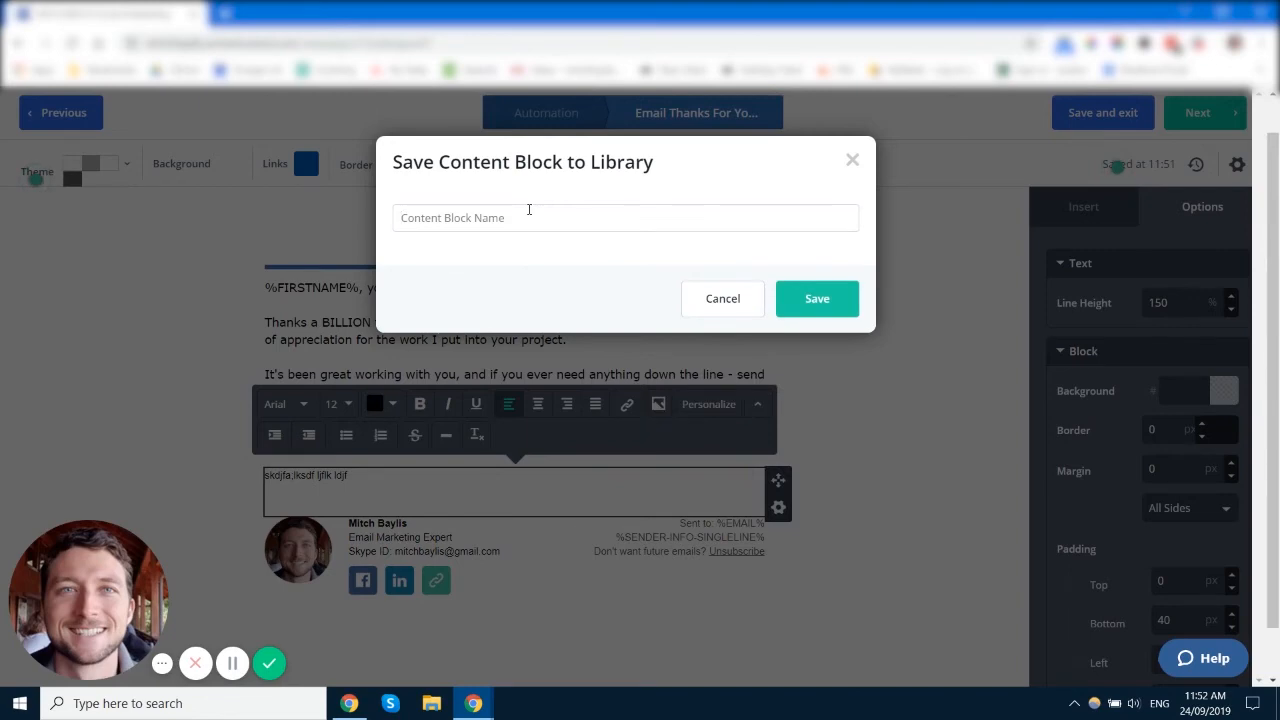
pyautogui.write('saved')
pyautogui.click(826, 300)
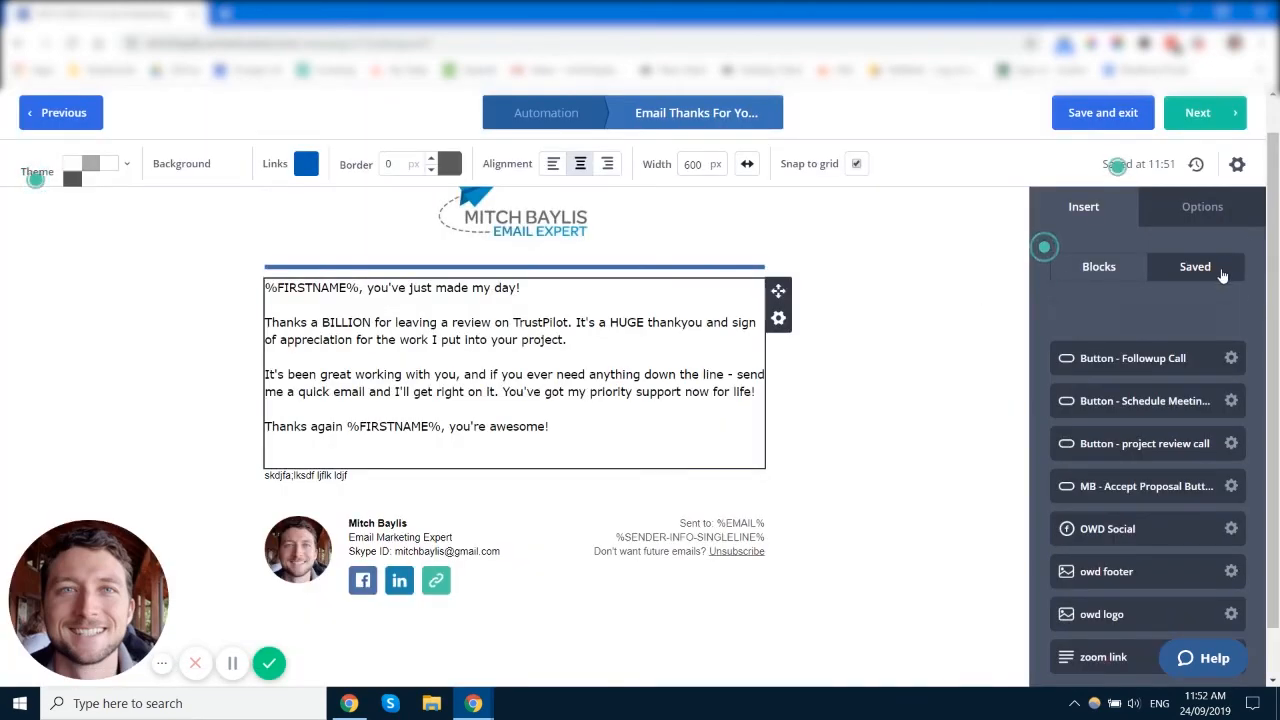
# Step: Insert the 'saved' block from Saved content below the main message
pyautogui.click(1104, 270)
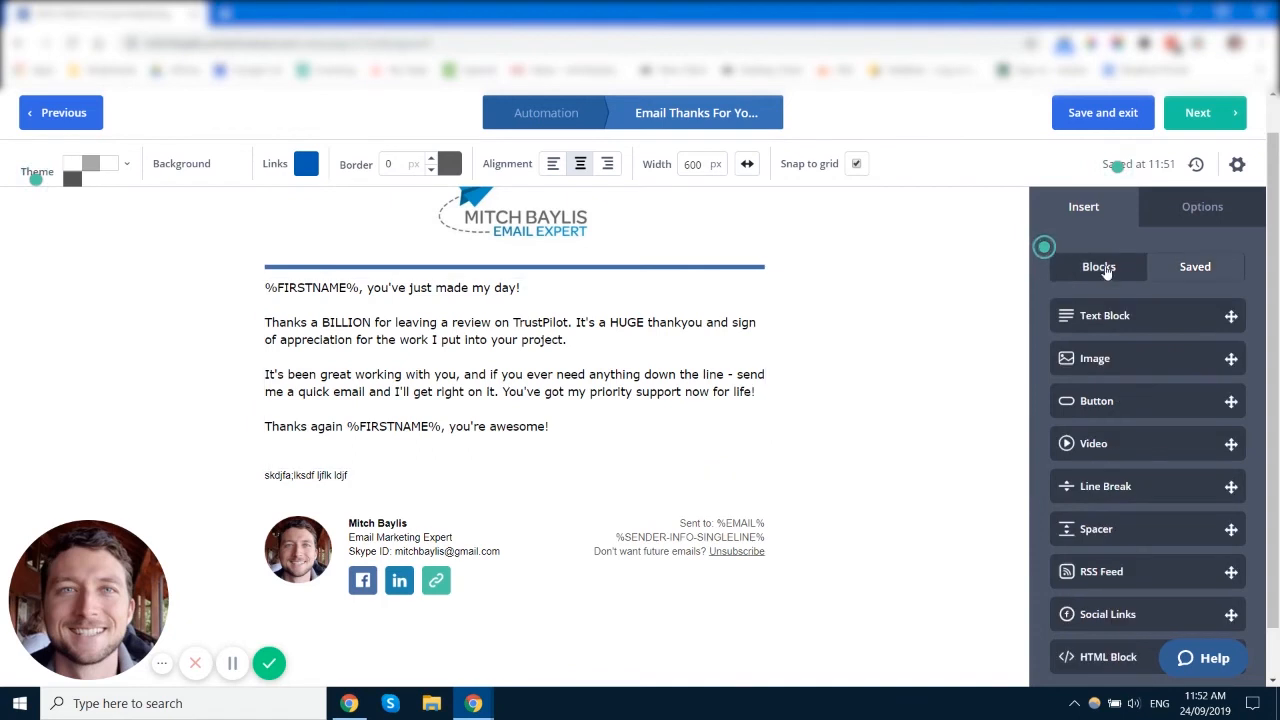
pyautogui.click(1193, 268)
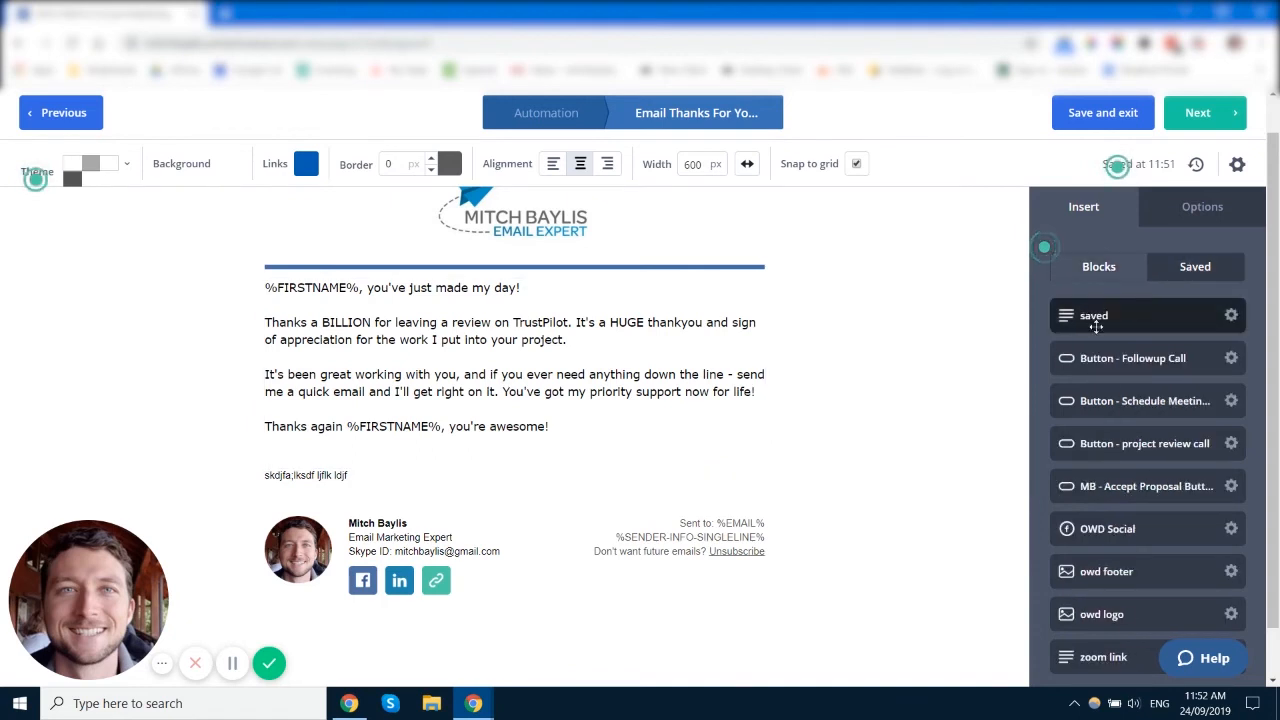
pyautogui.scroll(-1, 1140, 390)
pyautogui.scroll(1, 1142, 599)
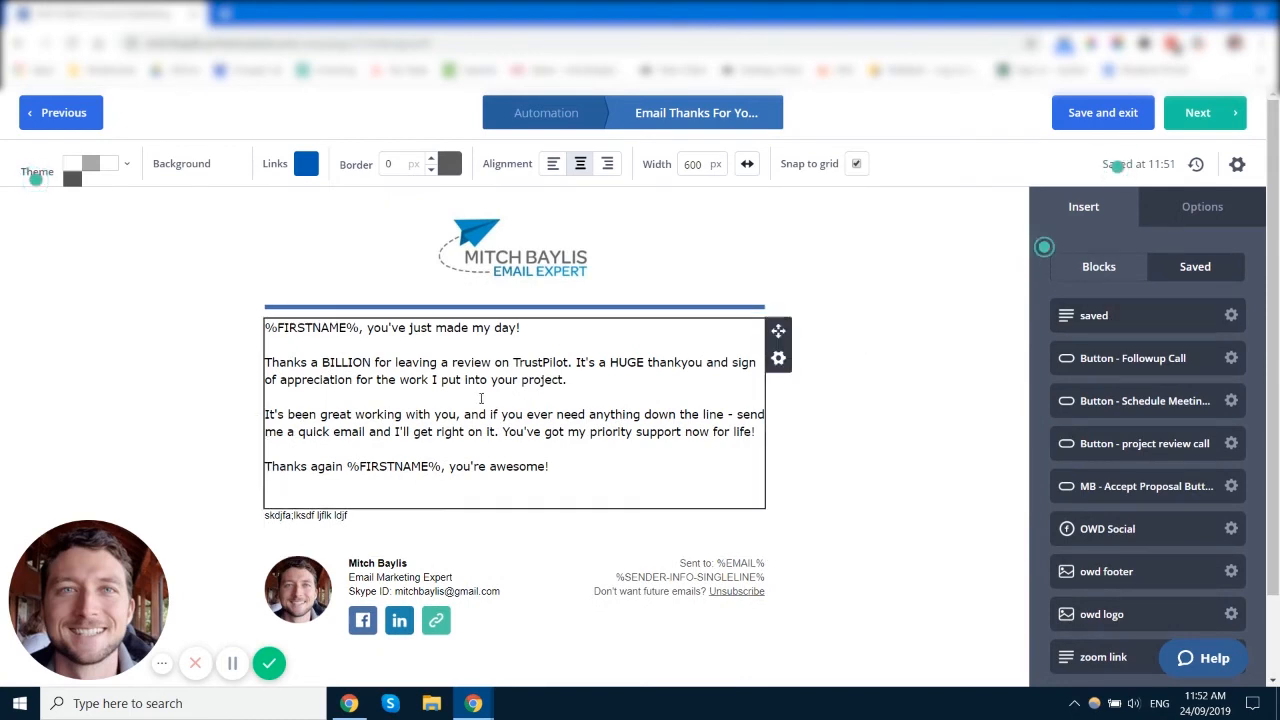
pyautogui.moveTo(1184, 315)
pyautogui.mouseDown()
pyautogui.moveTo(800, 360)
pyautogui.moveTo(527, 500)
pyautogui.mouseUp()
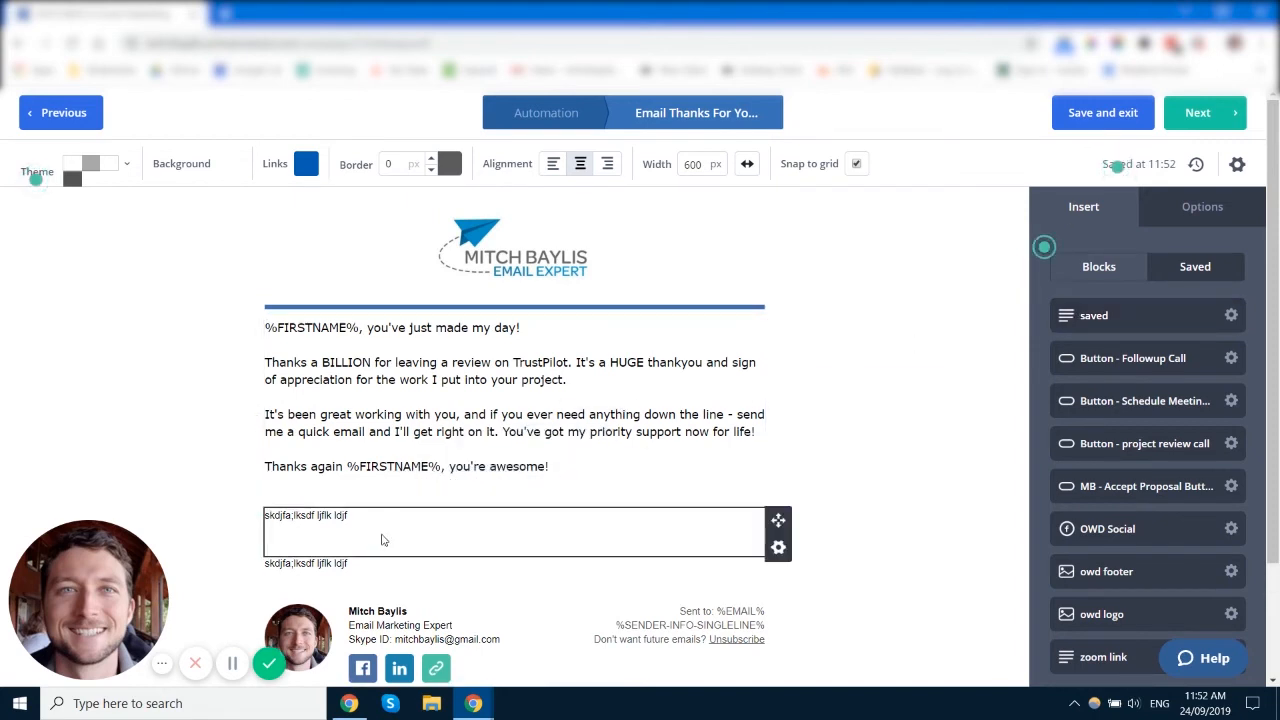
# Step: Delete both test text blocks, leaving the message and signature
pyautogui.click(778, 547)
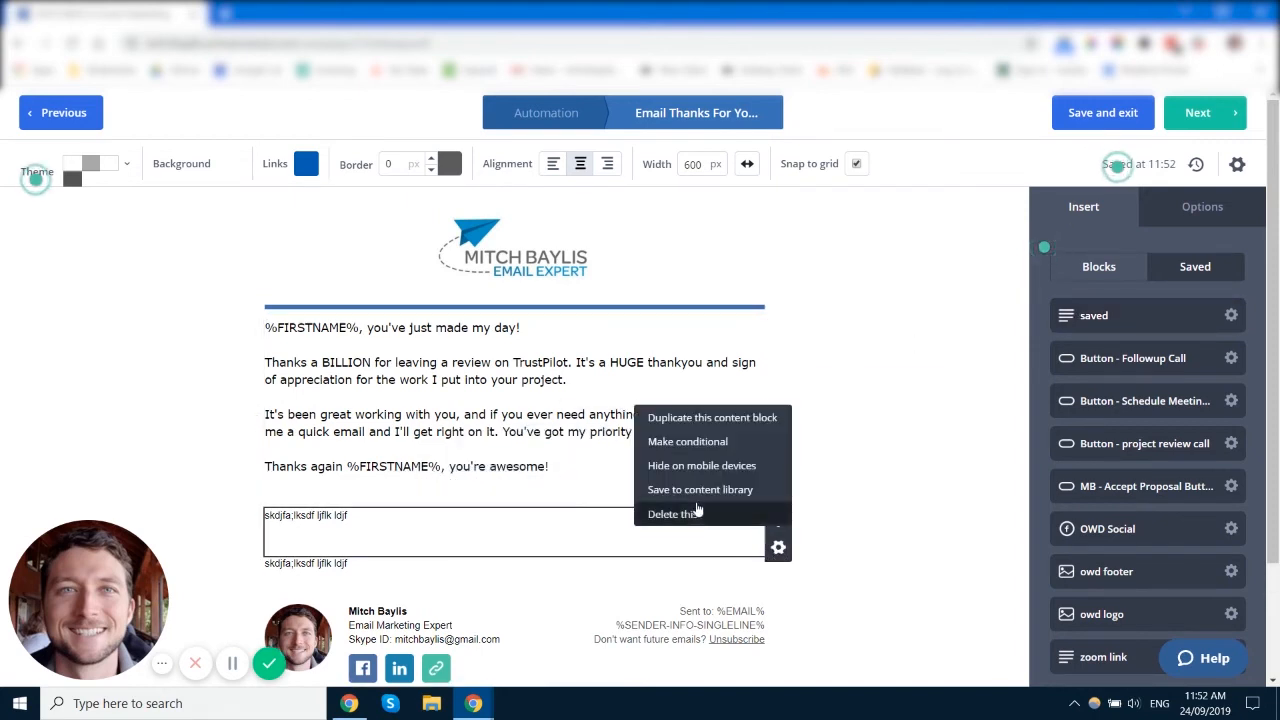
pyautogui.click(717, 514)
pyautogui.click(742, 514)
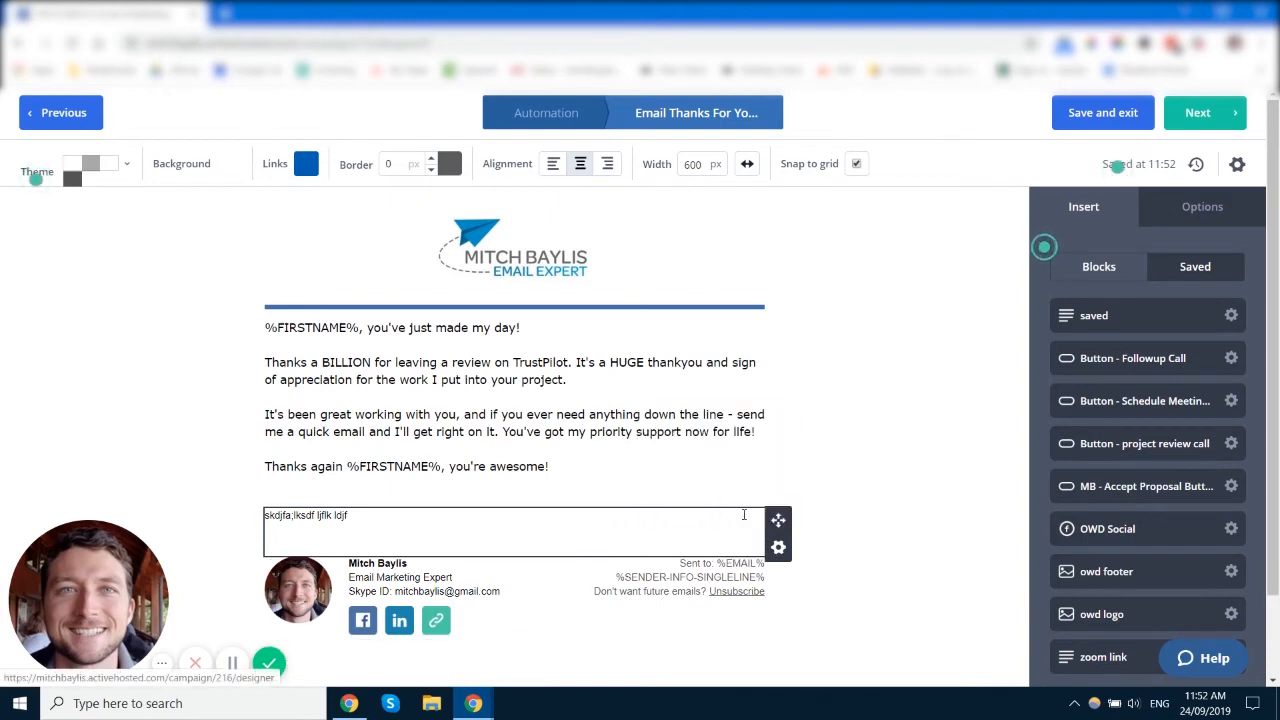
pyautogui.click(777, 549)
pyautogui.click(731, 515)
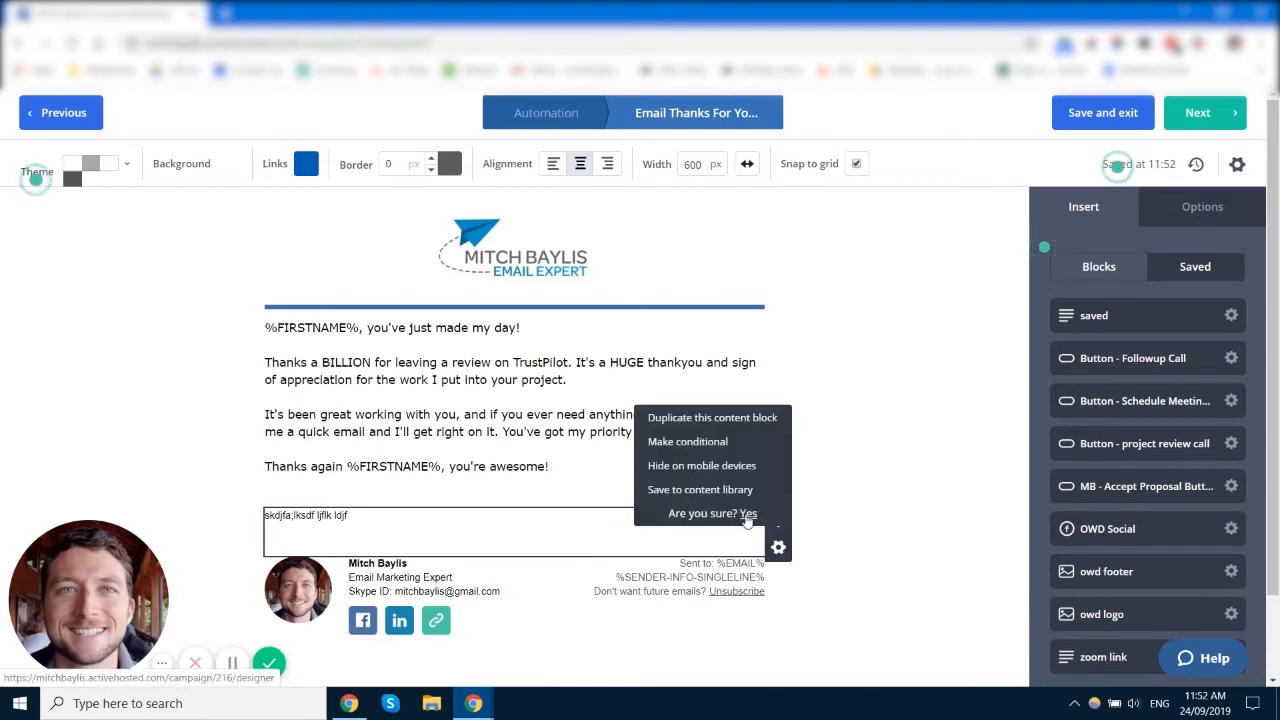
pyautogui.click(748, 516)
pyautogui.click(1118, 266)
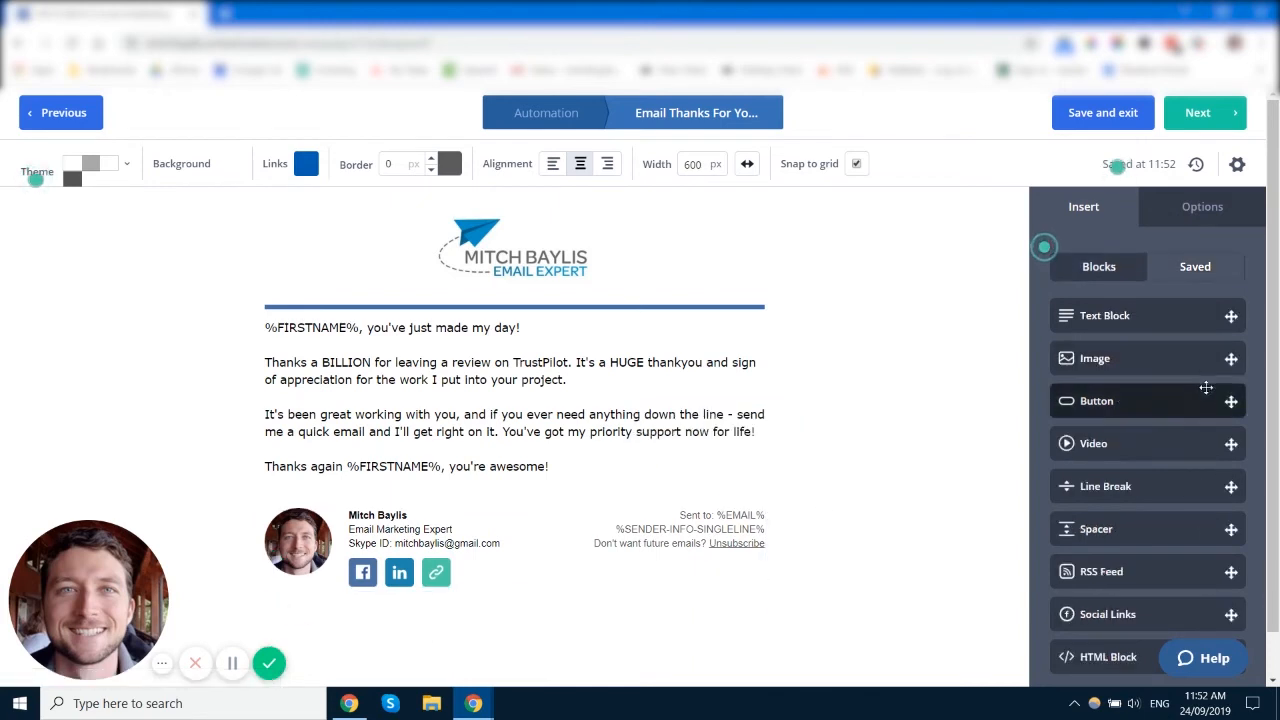
# Step: Insert an empty 600 × 500 px Image block below the closing 'Thanks again' line
pyautogui.moveTo(1176, 362); pyautogui.dragTo(645, 480)
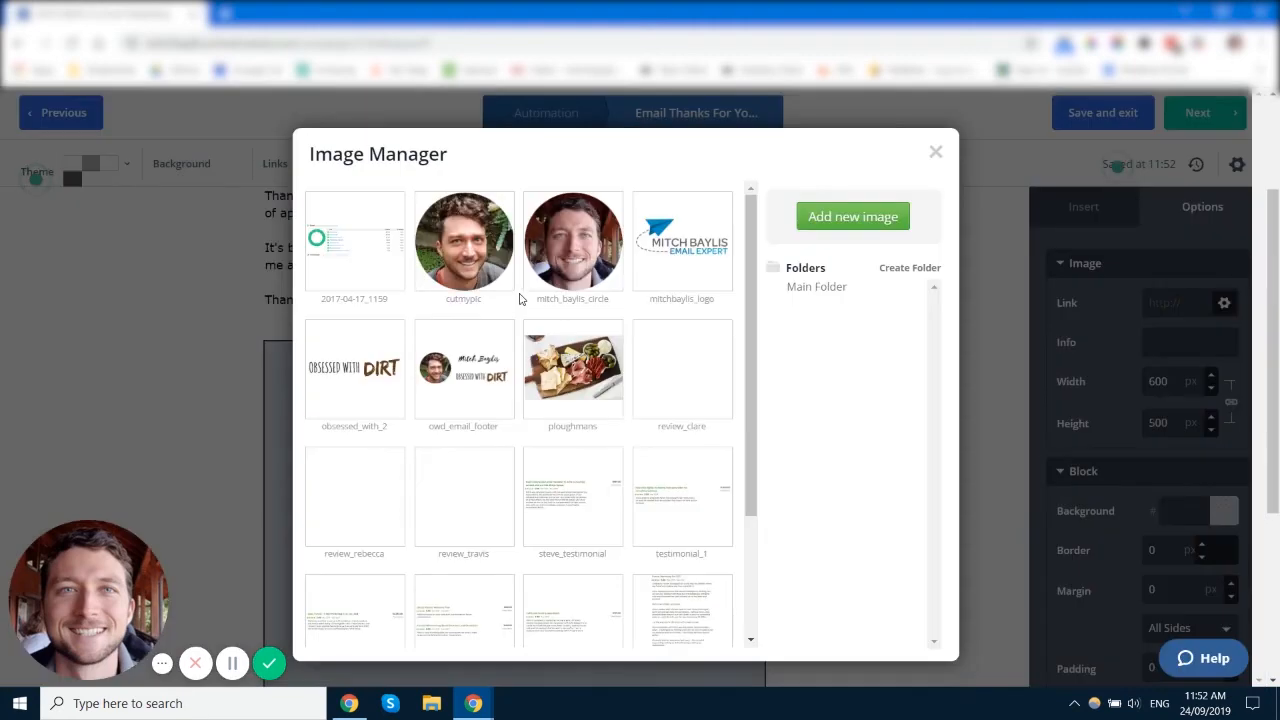
pyautogui.click(936, 152)
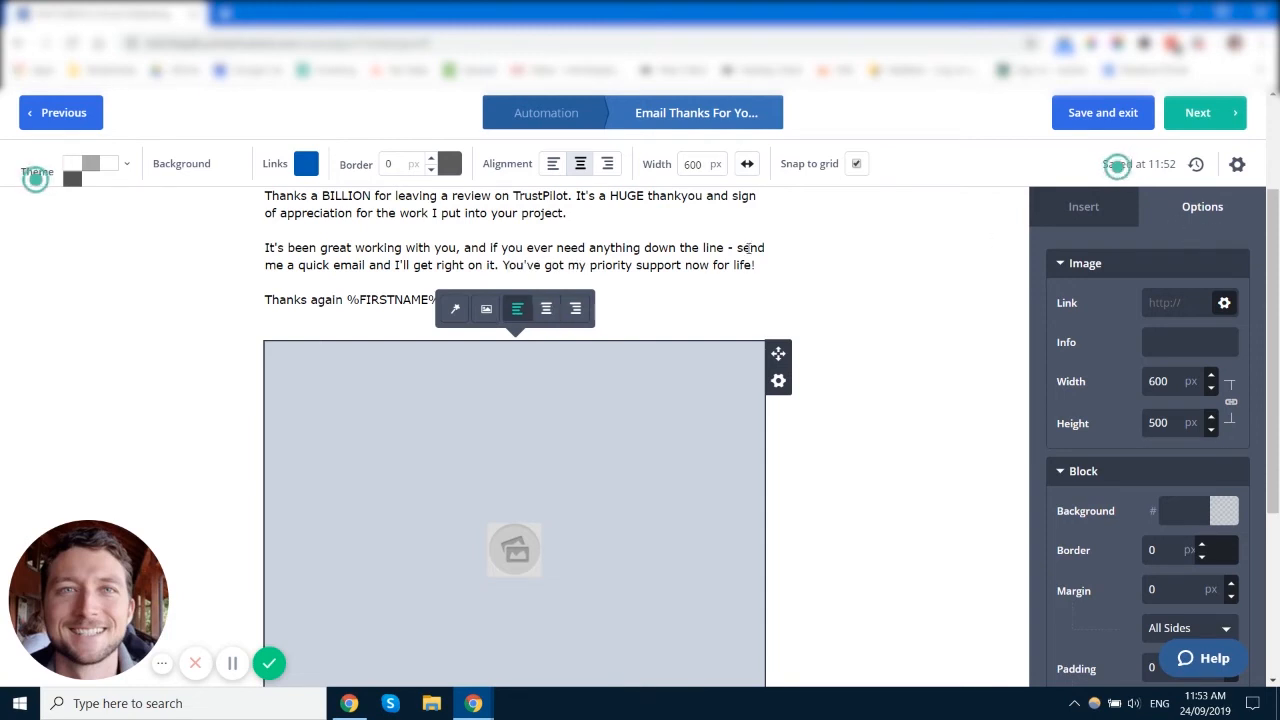
pyautogui.click(667, 279)
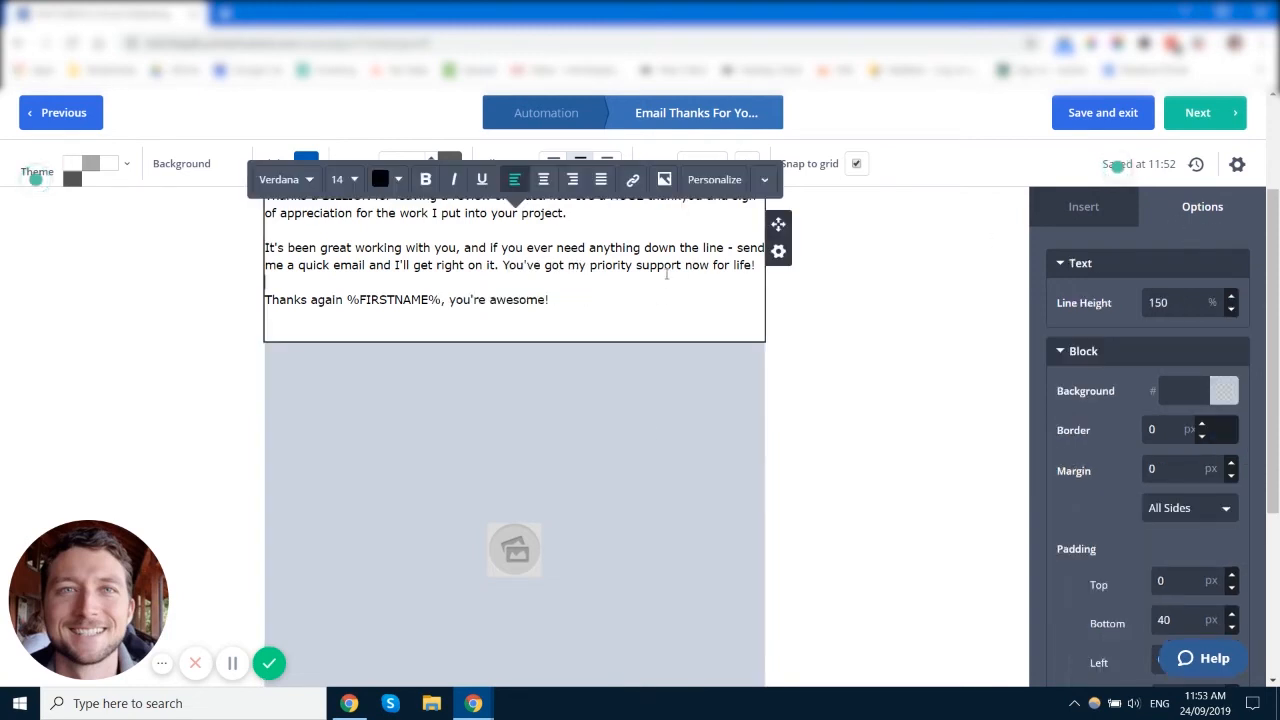
pyautogui.moveTo(553, 302); pyautogui.dragTo(453, 264)
pyautogui.click(455, 262)
pyautogui.scroll(-1, 1141, 277)
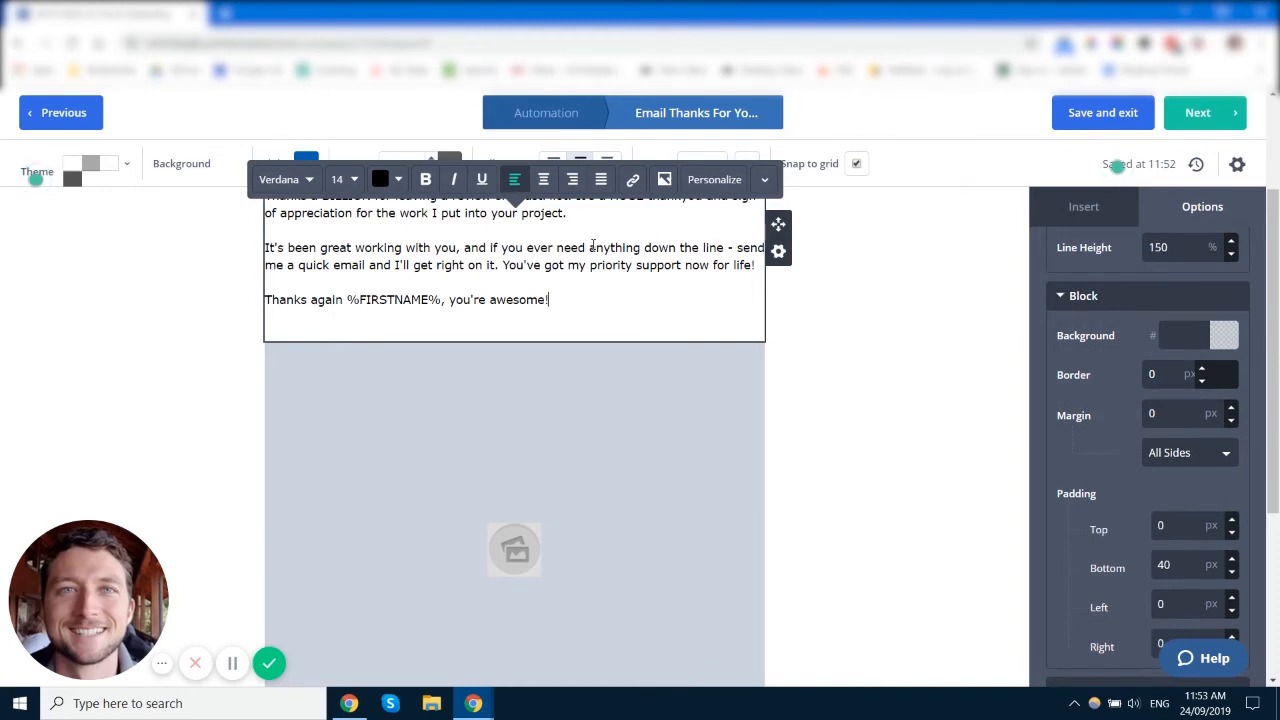
pyautogui.scroll(-3, 1149, 310)
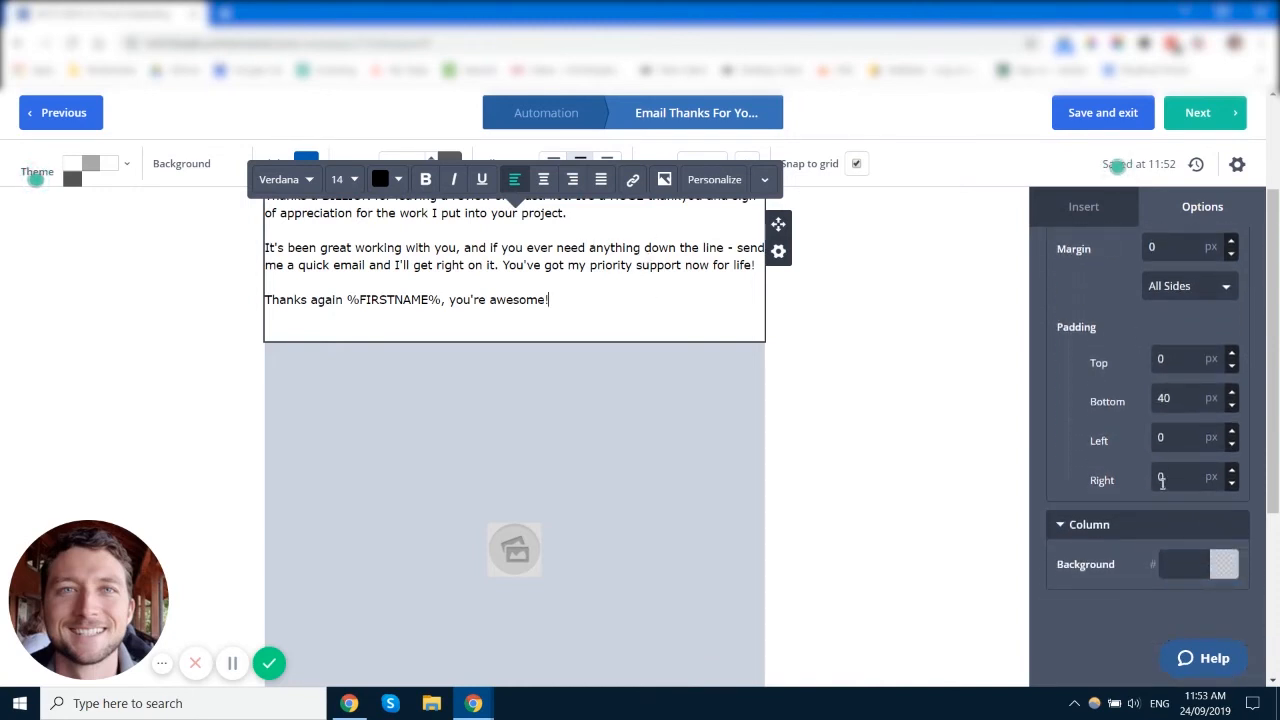
# Step: Place the first Flows dashboard screenshot from the image library into the block and view its link and description options
pyautogui.click(436, 448)
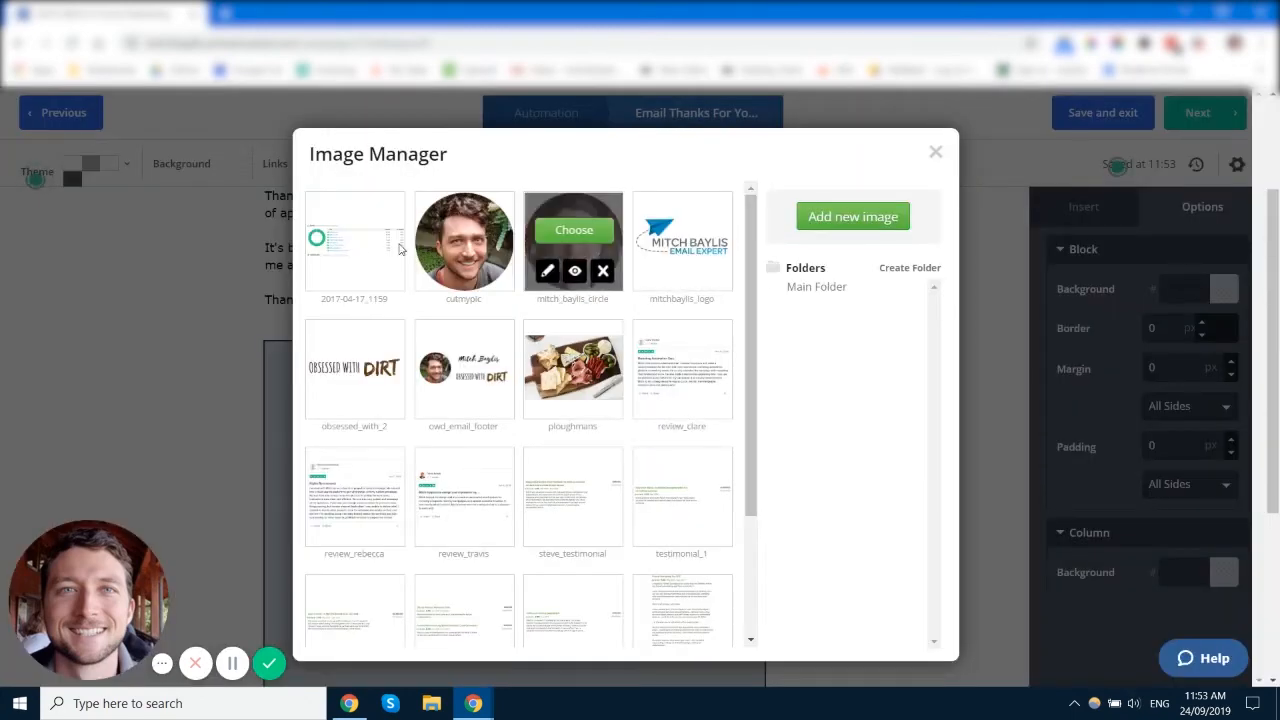
pyautogui.click(352, 232)
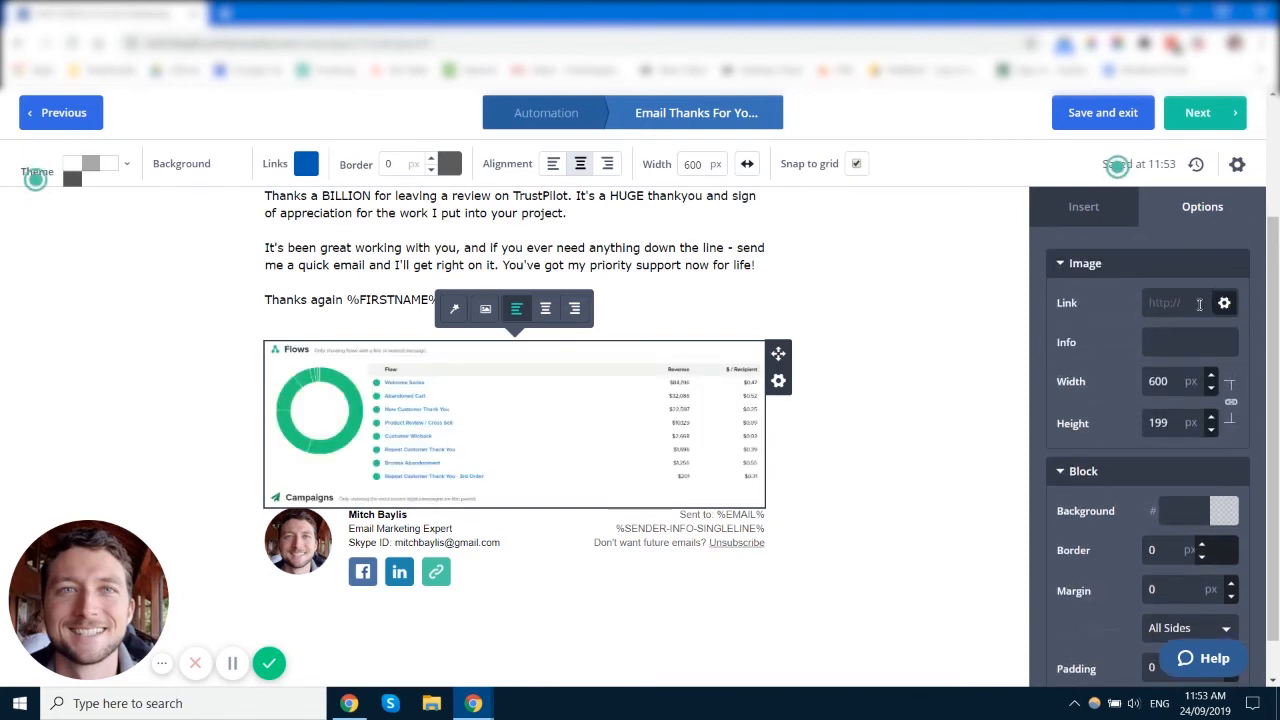
pyautogui.click(1186, 304)
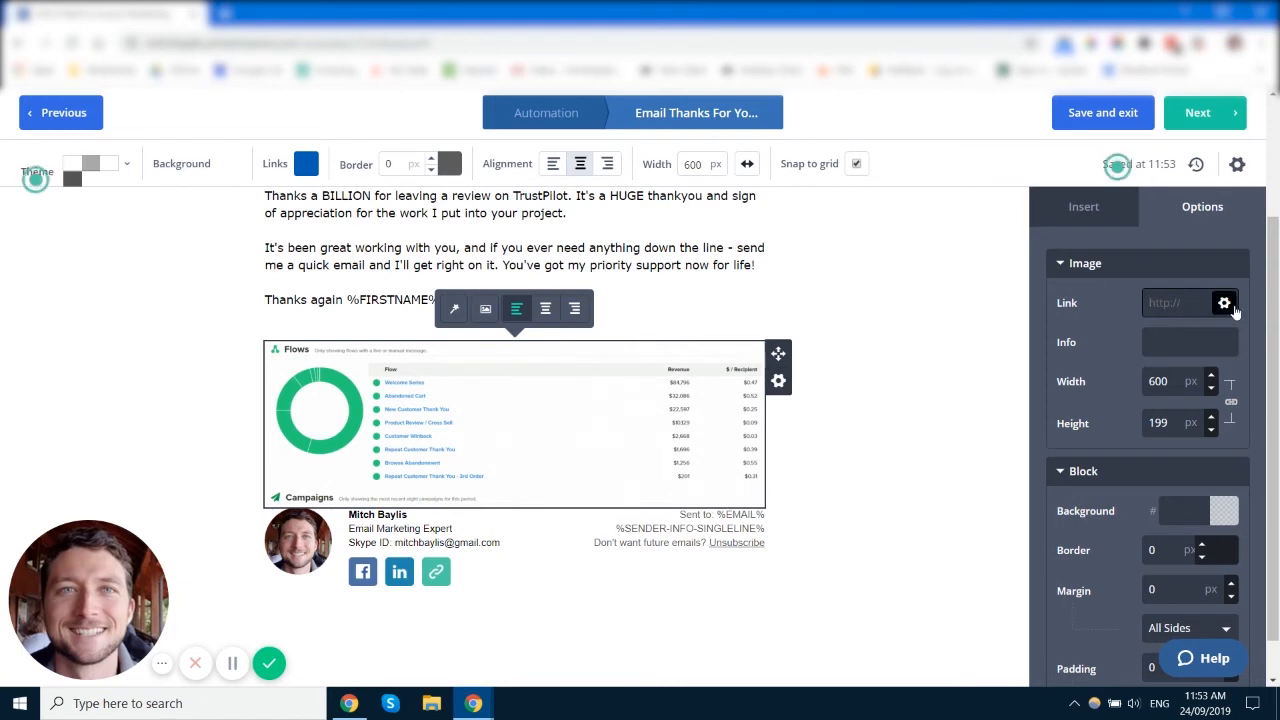
pyautogui.click(1155, 347)
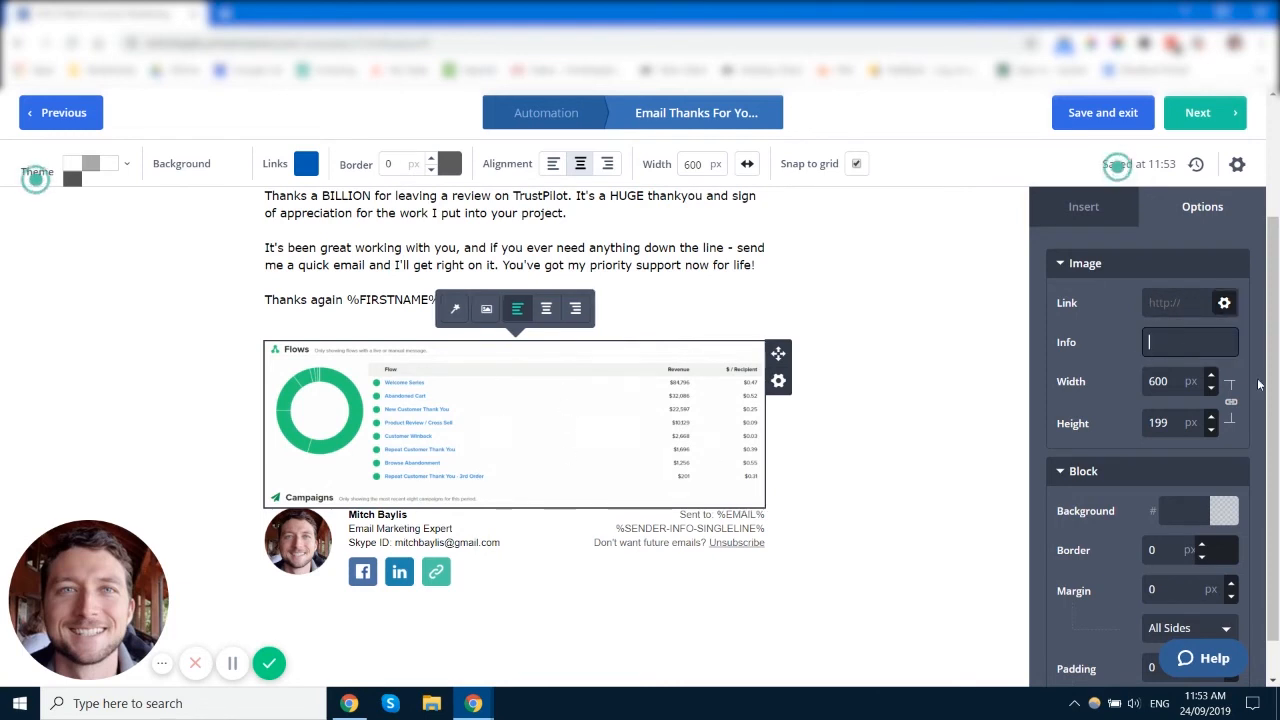
# Step: Resize the screenshot to 300 px wide, giving a 300 × 100 px image
pyautogui.scroll(-1, 1101, 350)
pyautogui.scroll(-3, 1165, 385)
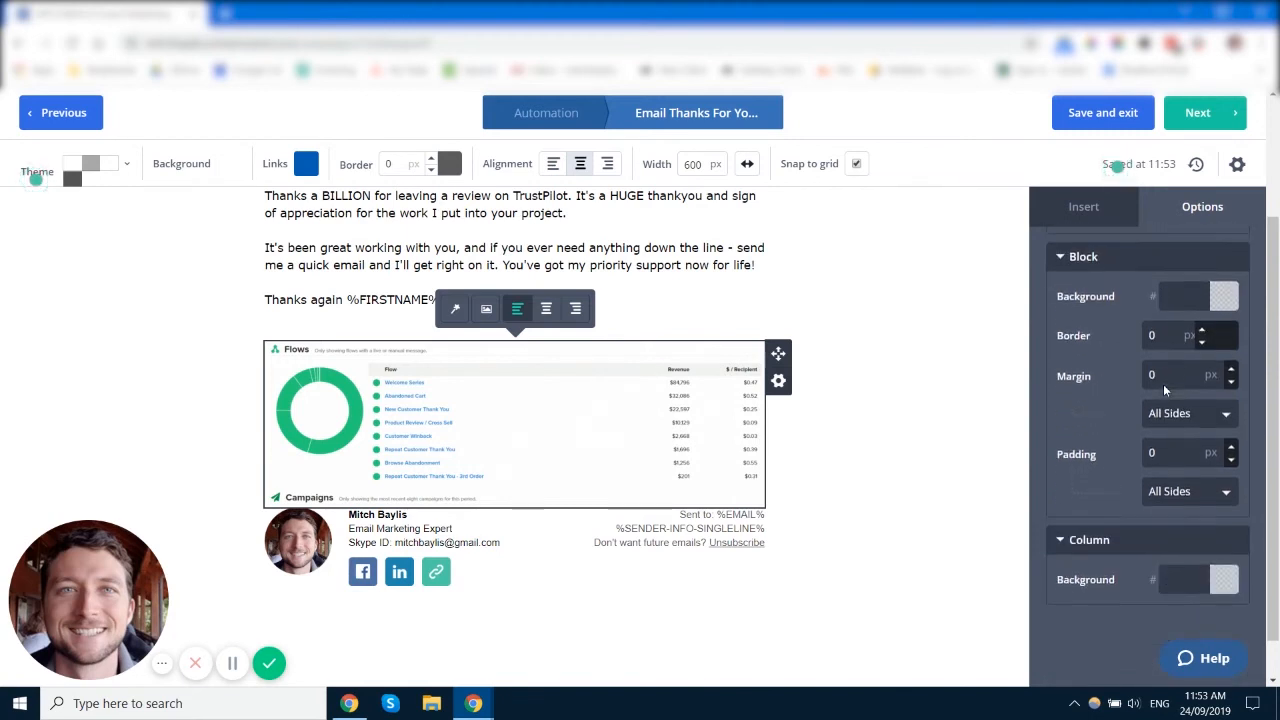
pyautogui.scroll(4, 1072, 491)
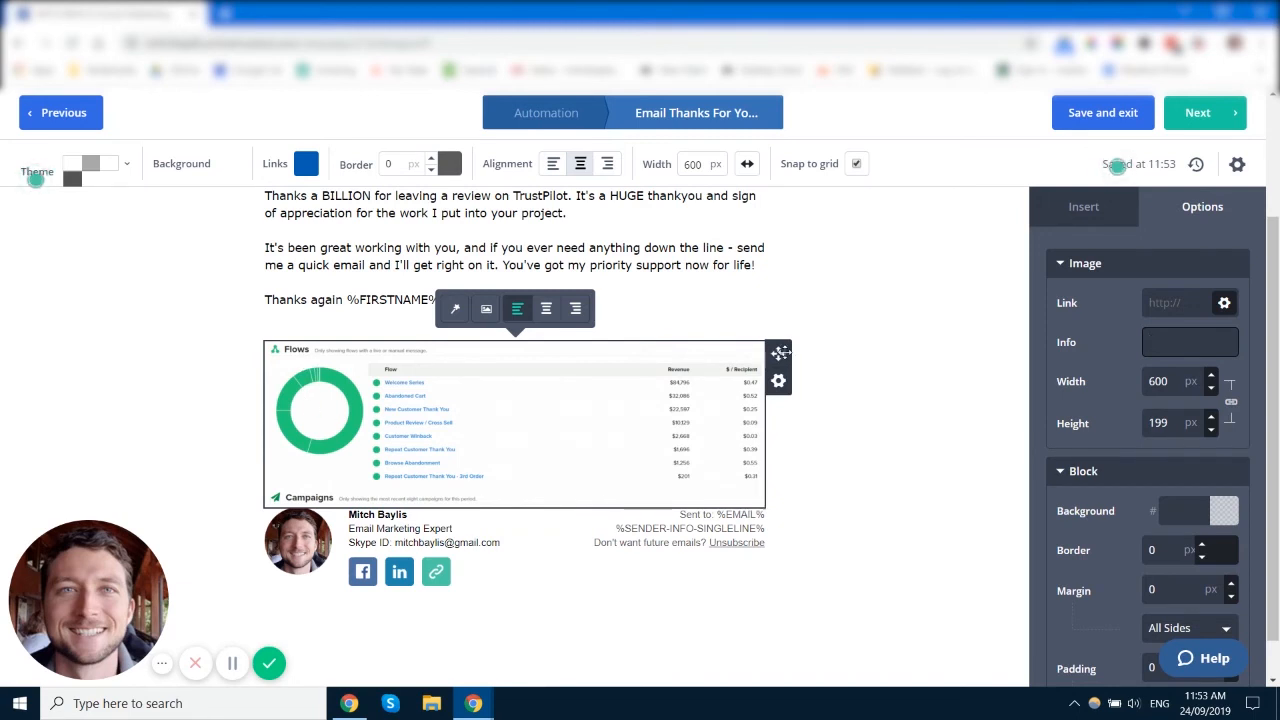
pyautogui.scroll(1, 770, 460)
pyautogui.scroll(1, 770, 460)
pyautogui.scroll(-2, 735, 415)
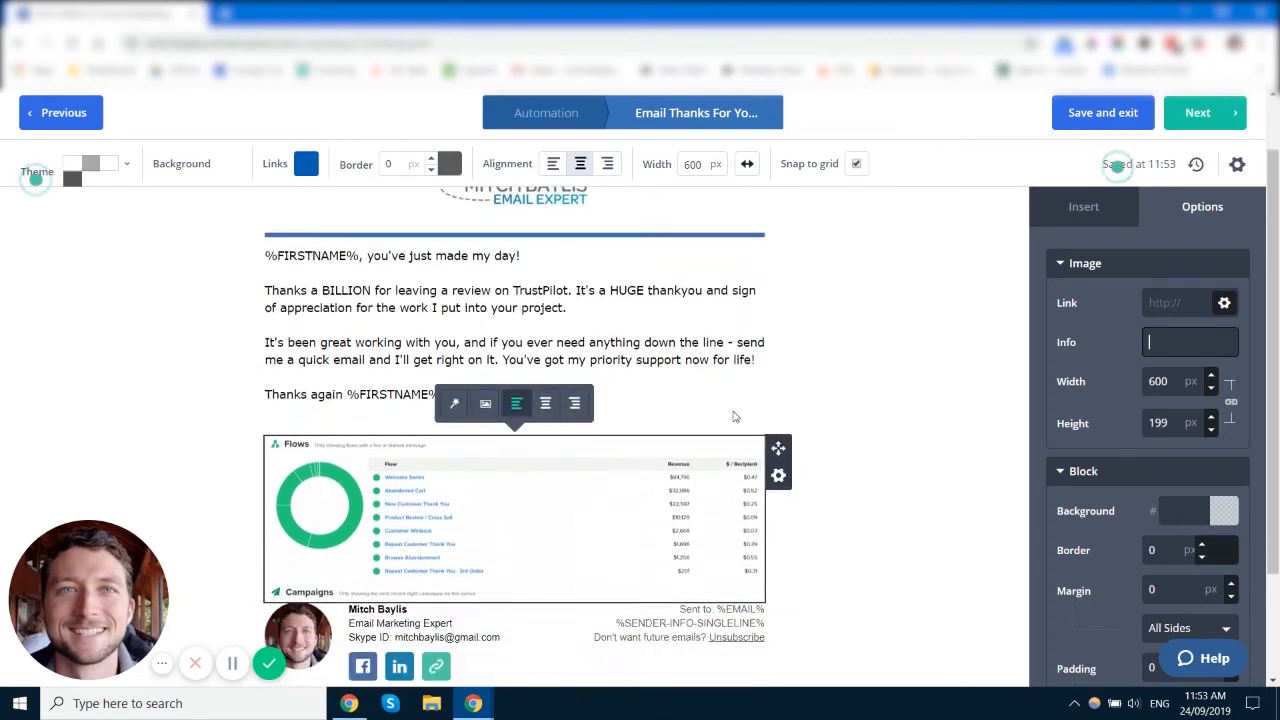
pyautogui.doubleClick(1166, 382)
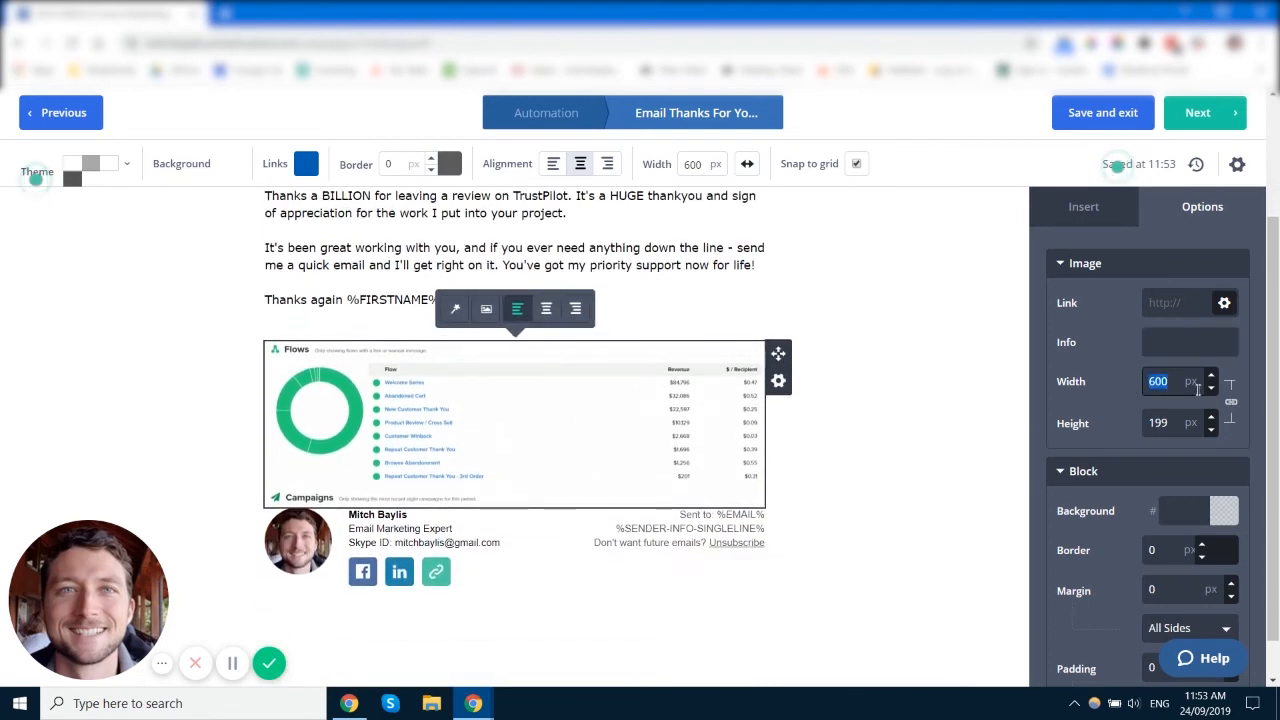
pyautogui.write('30')
pyautogui.click(1097, 353)
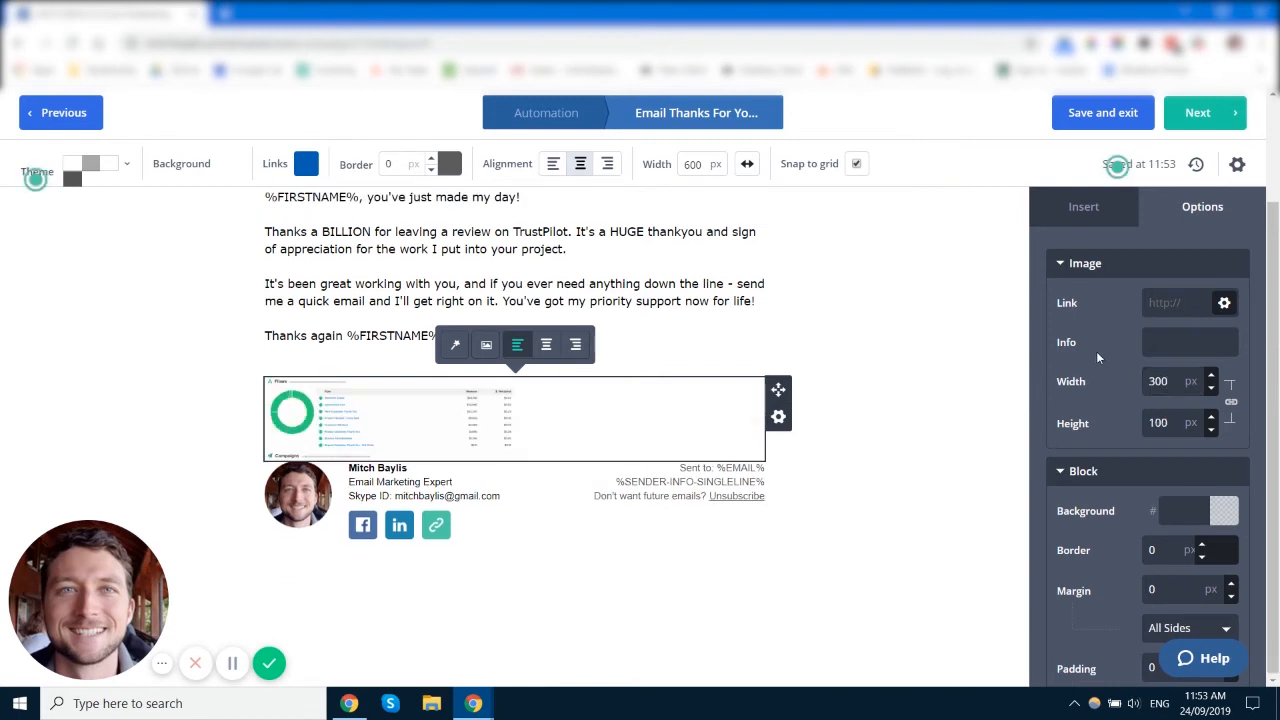
# Step: Center the screenshot, then delete its image block via the gear menu
pyautogui.click(546, 344)
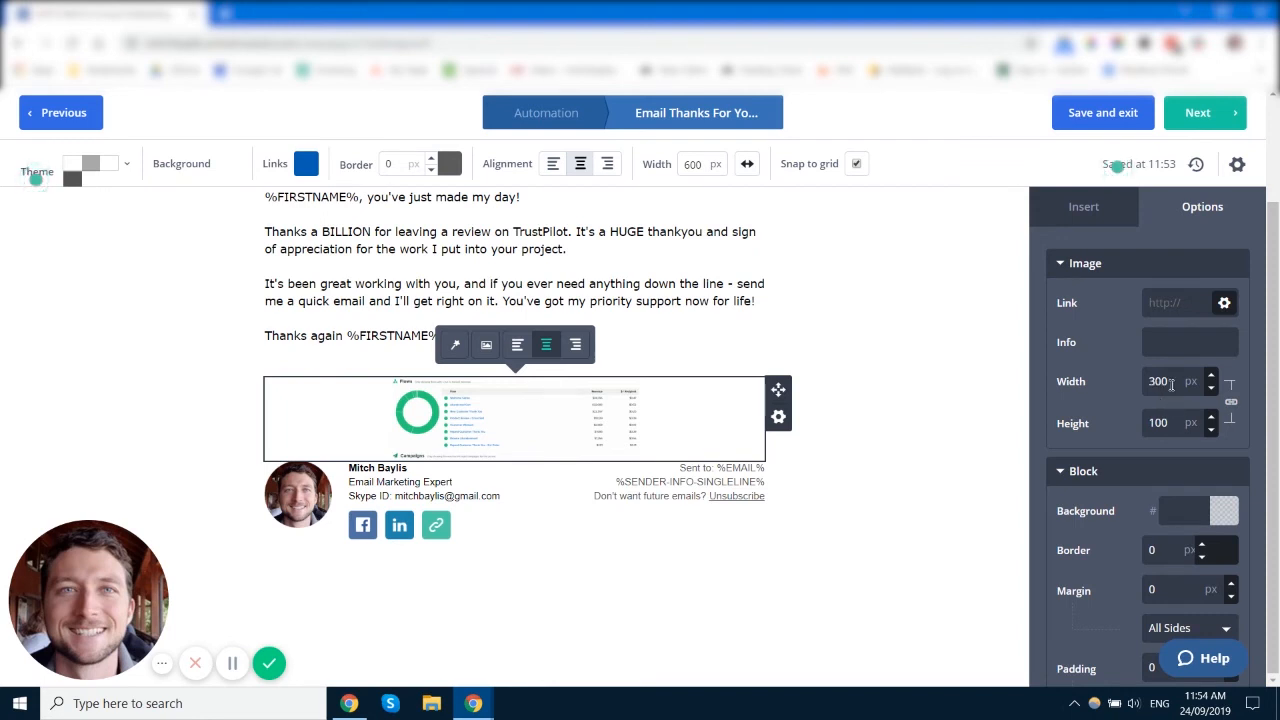
pyautogui.click(779, 420)
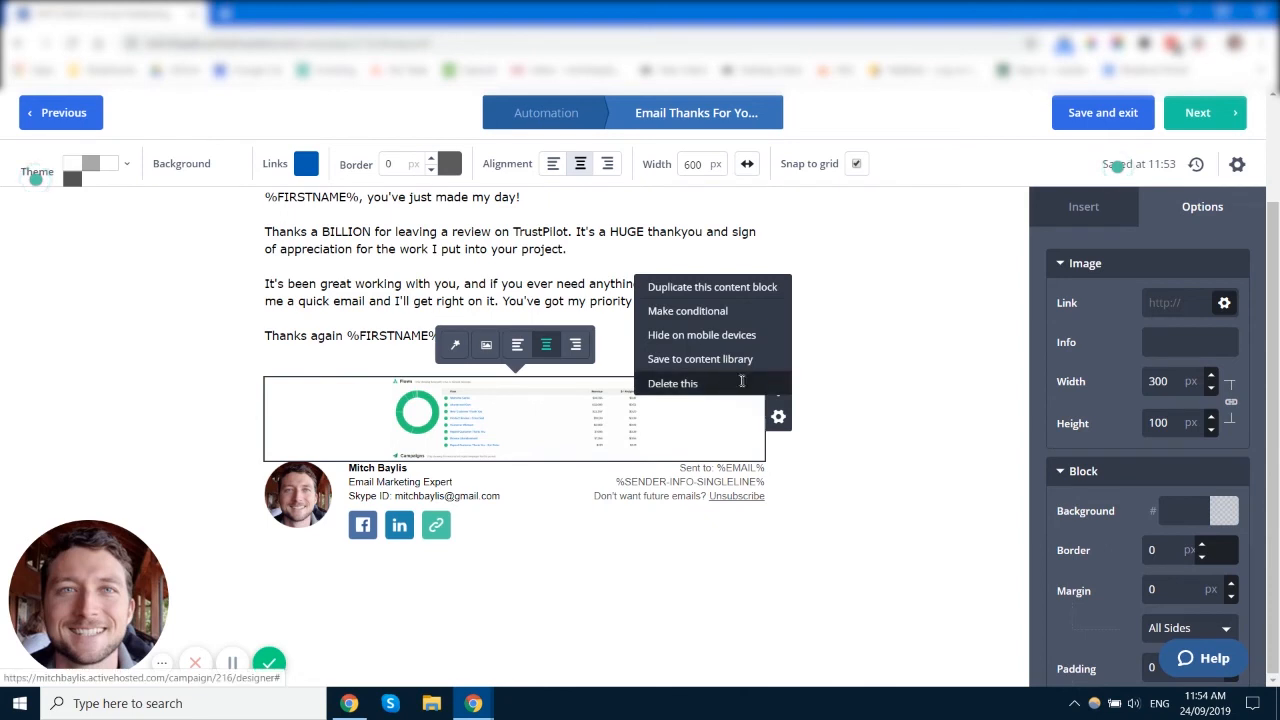
pyautogui.click(716, 385)
pyautogui.click(755, 385)
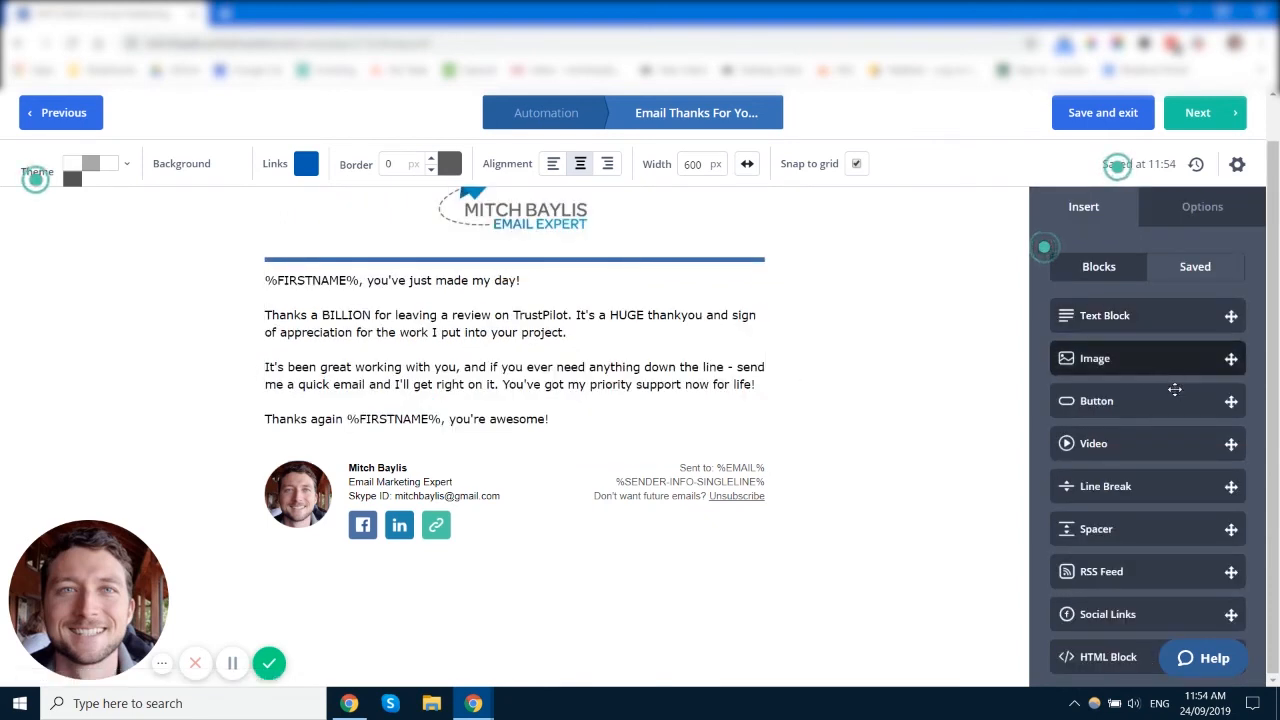
pyautogui.scroll(-1, 1165, 395)
# Step: Drop a 'Click here' Button block below the email text and select it
pyautogui.moveTo(1160, 343); pyautogui.dragTo(565, 418)
pyautogui.click(541, 485)
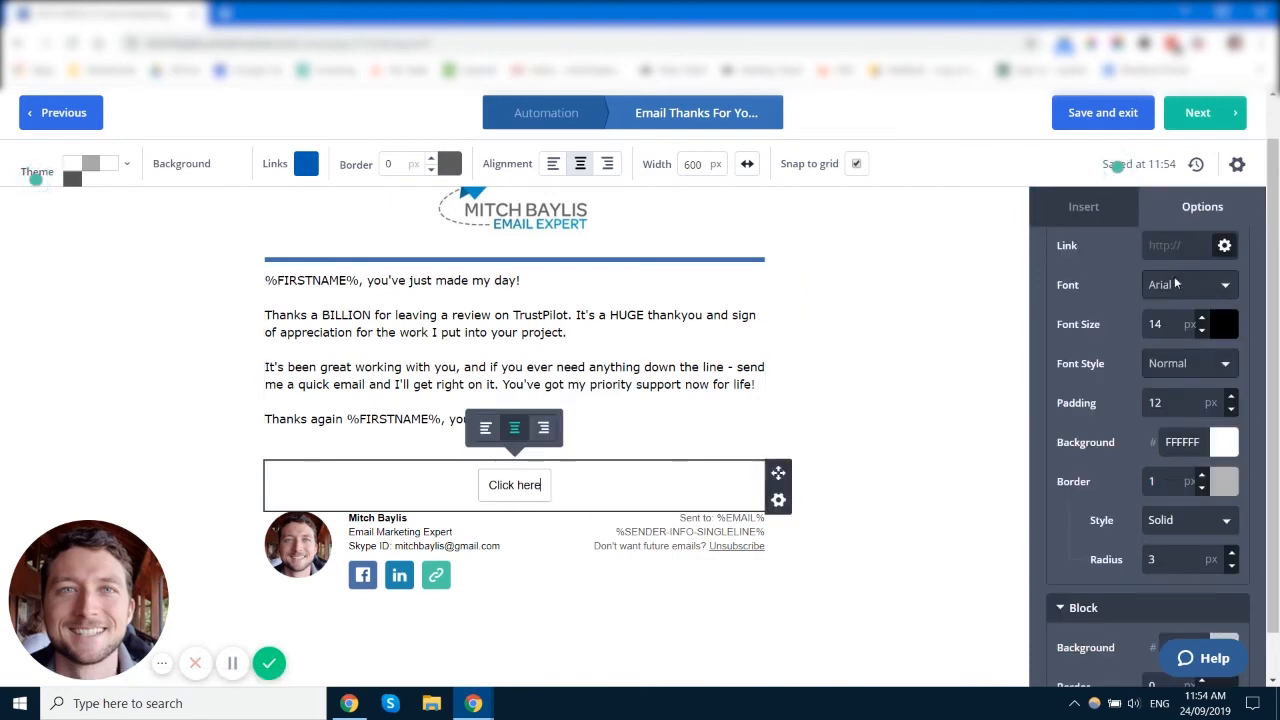
pyautogui.scroll(-4, 1188, 377)
pyautogui.scroll(4, 1188, 377)
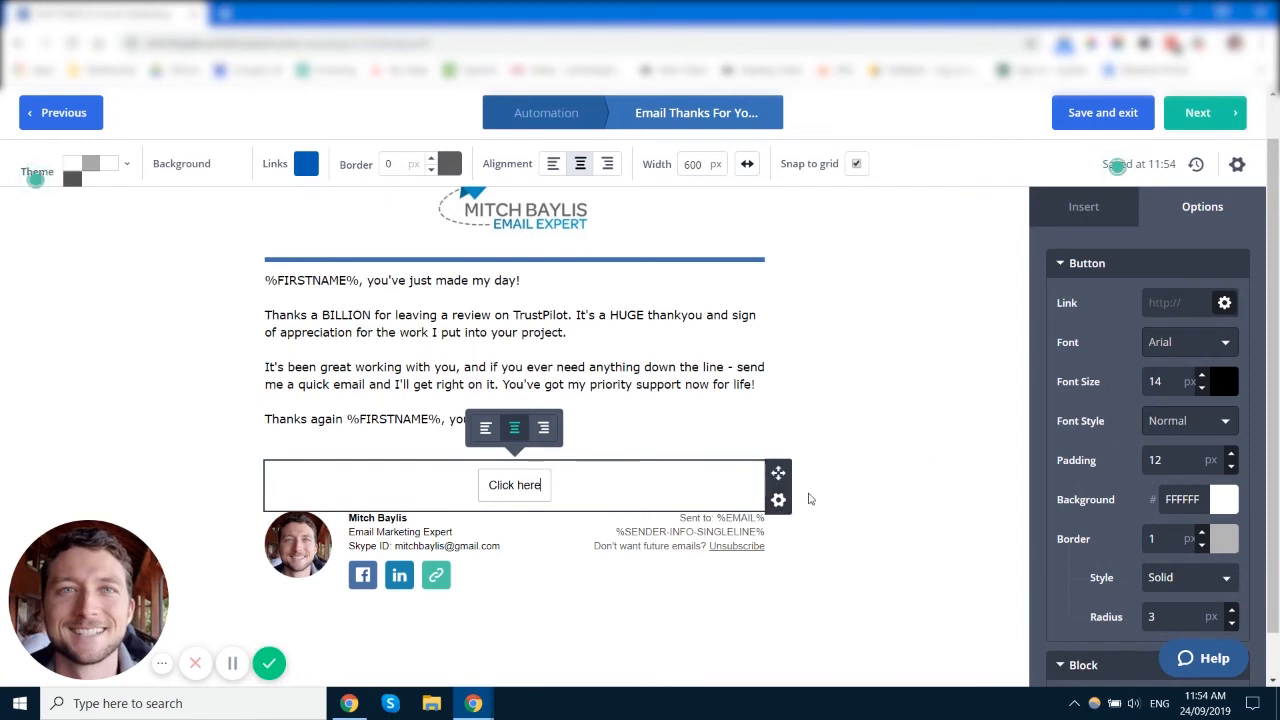
pyautogui.click(778, 499)
# Step: Delete the 'Click here' button block
pyautogui.click(748, 467)
pyautogui.click(749, 469)
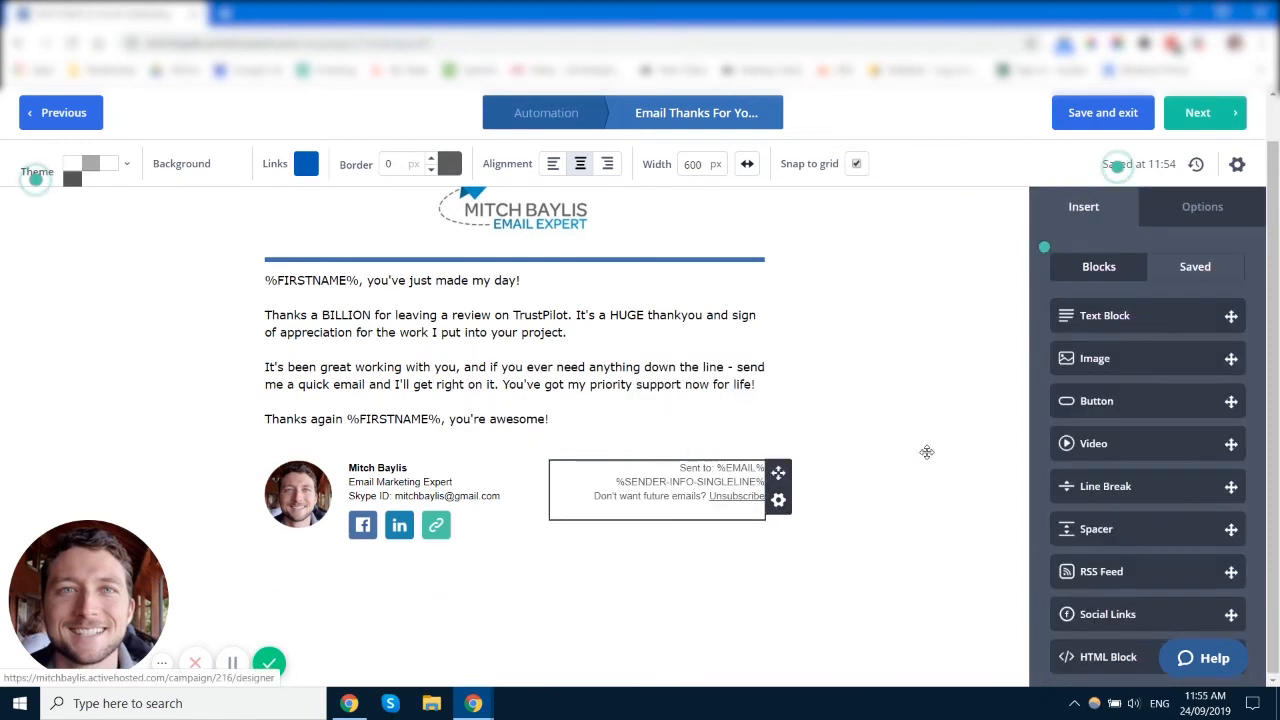
pyautogui.scroll(-1, 1190, 385)
# Step: Insert a Video block above the signature, cancel its setup, and delete it again
pyautogui.moveTo(1197, 381); pyautogui.dragTo(525, 418)
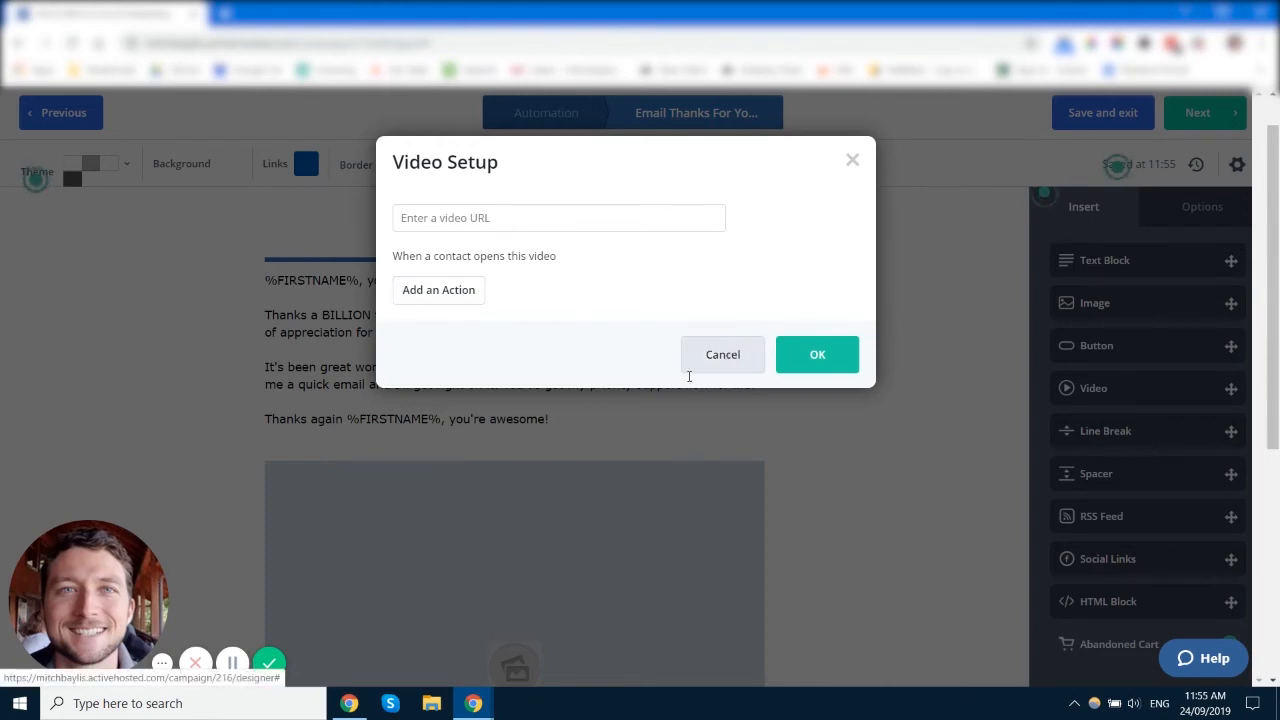
pyautogui.click(731, 355)
pyautogui.scroll(-1, 520, 398)
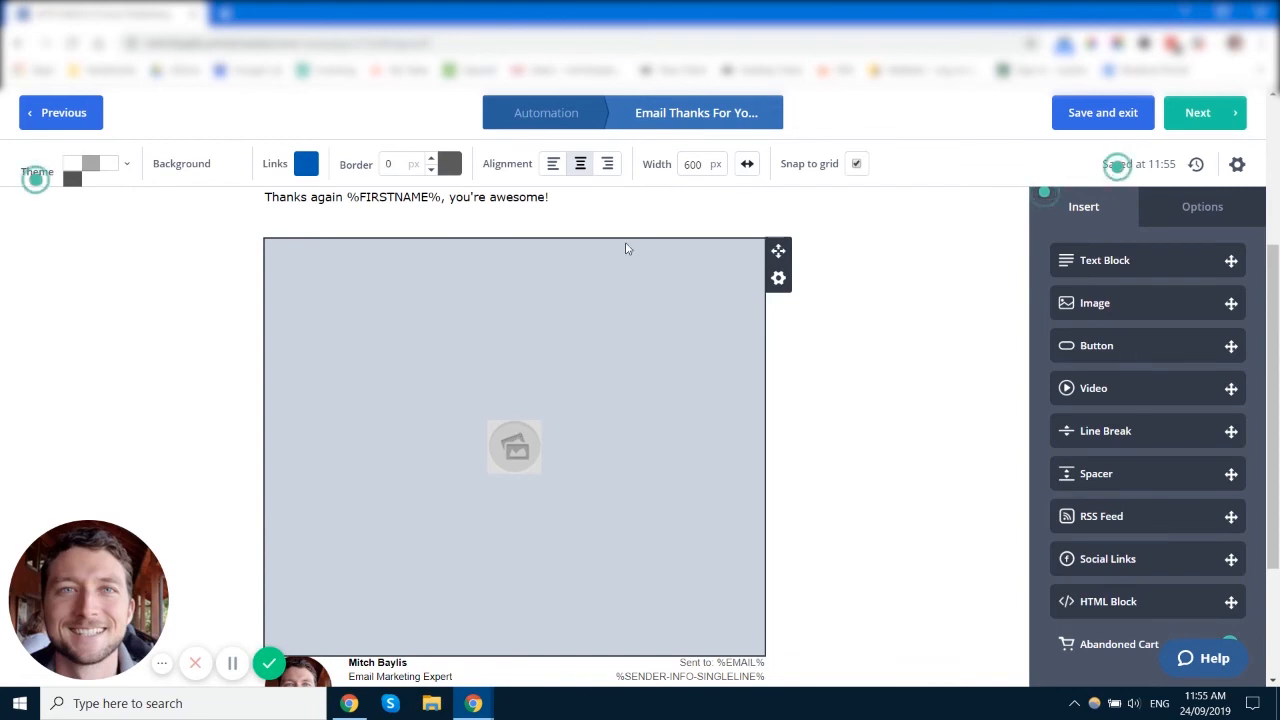
pyautogui.click(778, 279)
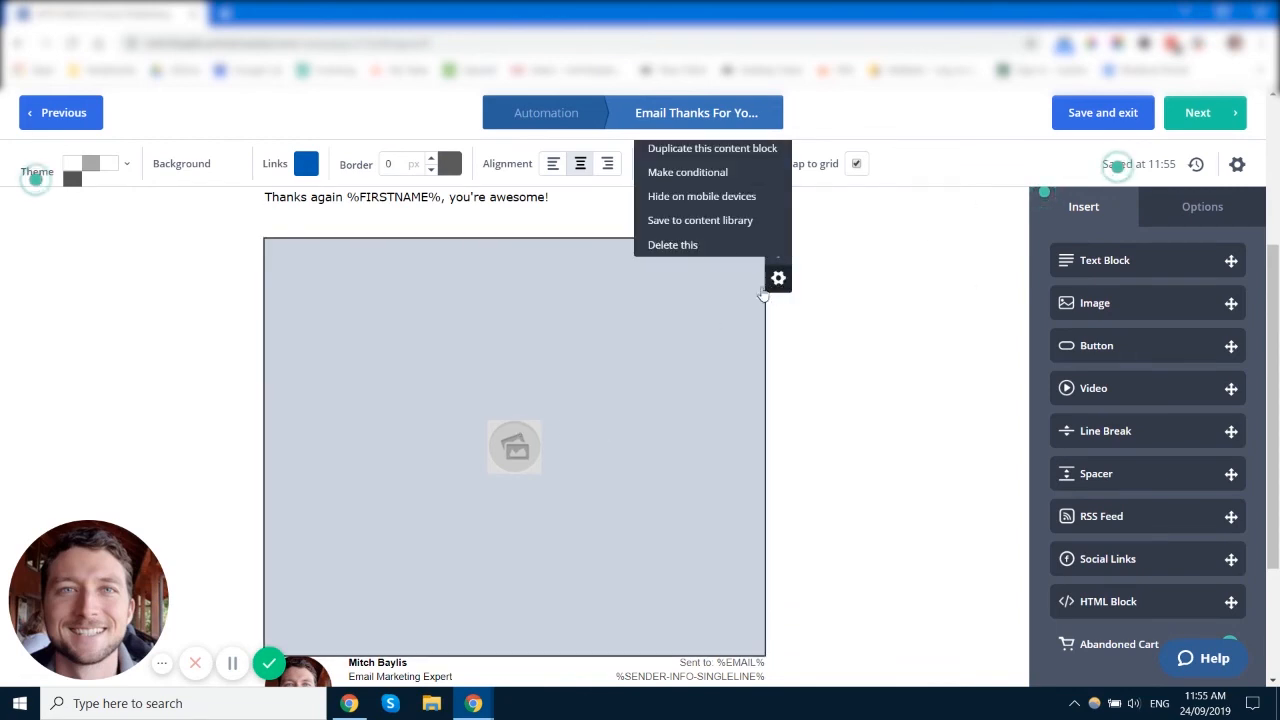
pyautogui.click(717, 245)
pyautogui.click(749, 245)
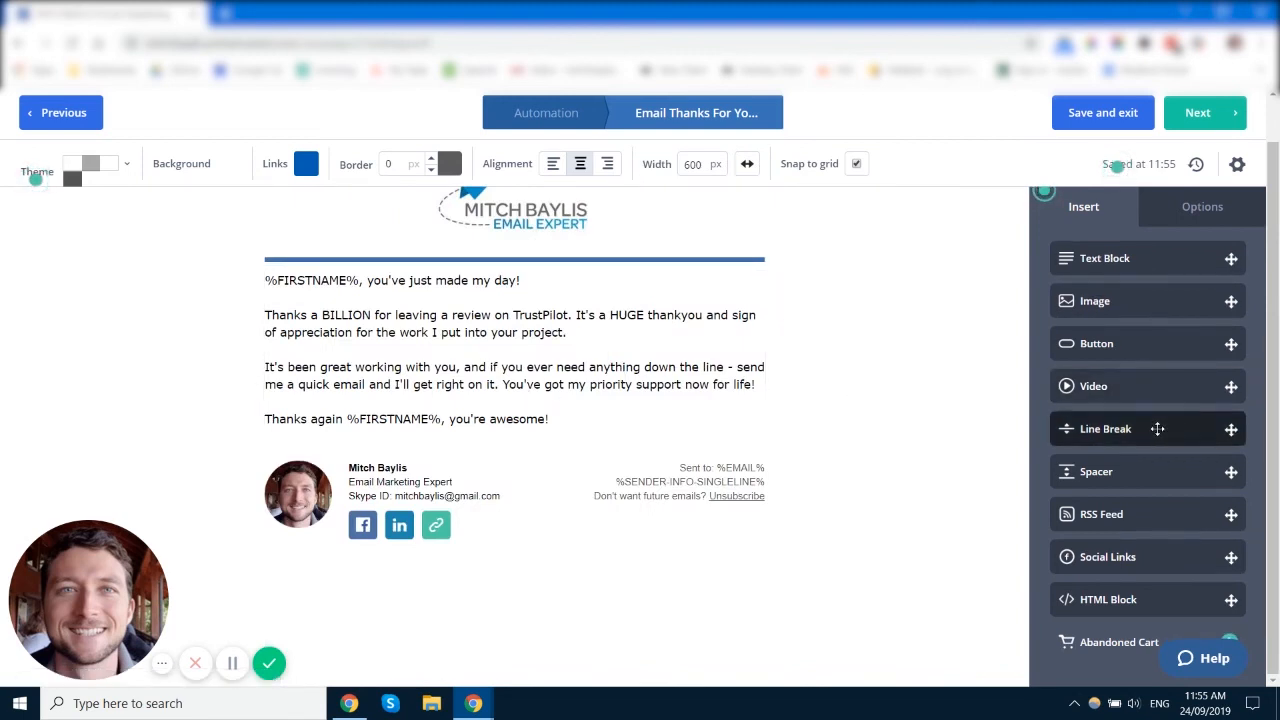
pyautogui.moveTo(1149, 429)
pyautogui.mouseDown()
pyautogui.moveTo(621, 421)
pyautogui.moveTo(586, 436)
pyautogui.mouseUp()
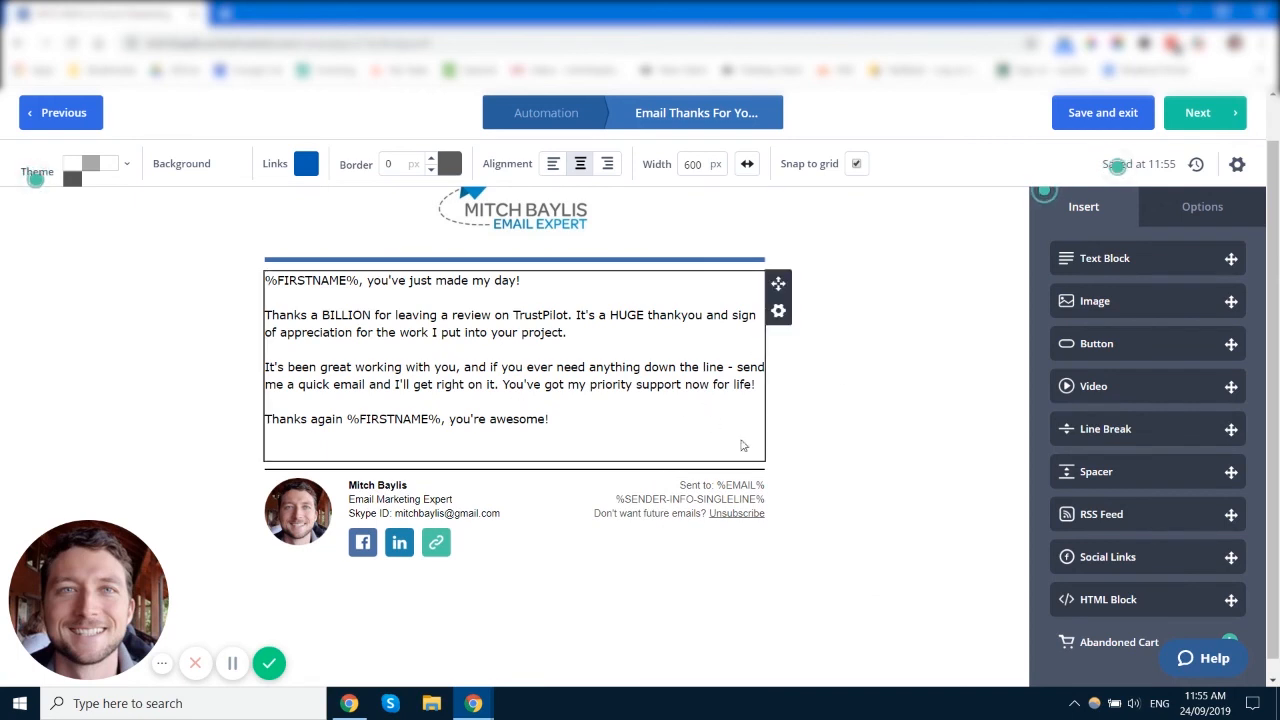
pyautogui.click(778, 500)
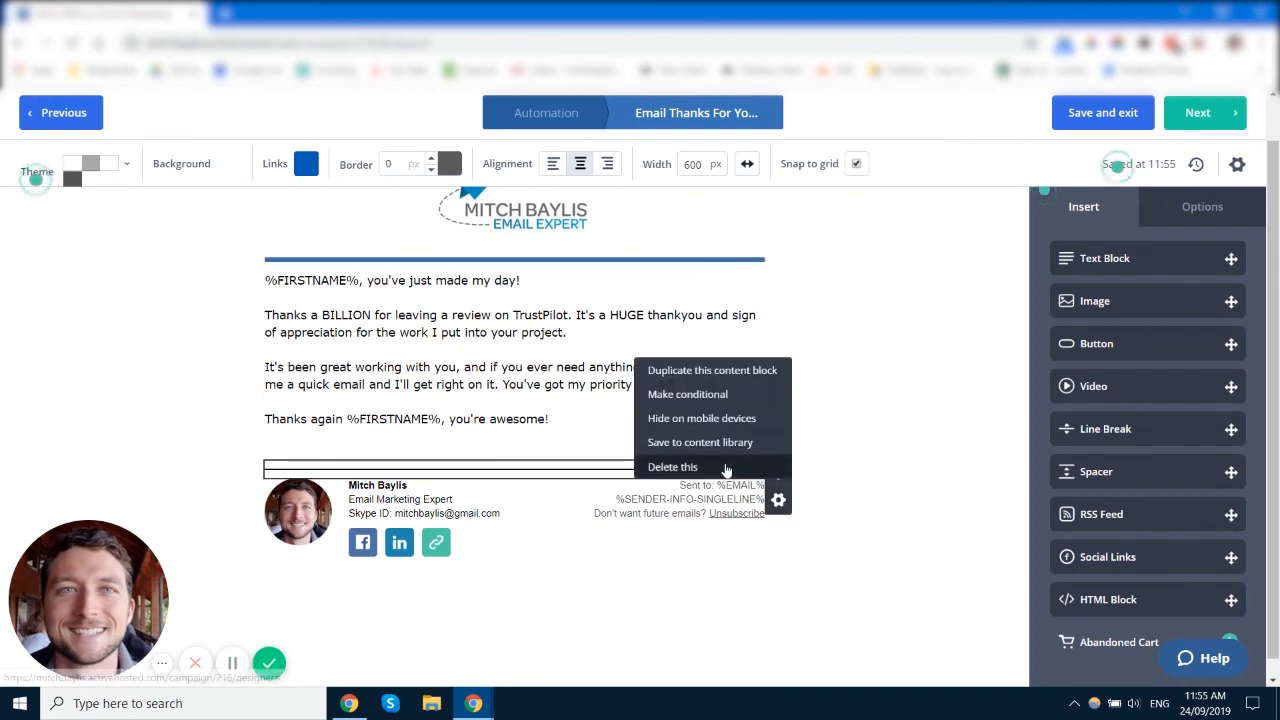
pyautogui.click(726, 470)
pyautogui.click(752, 472)
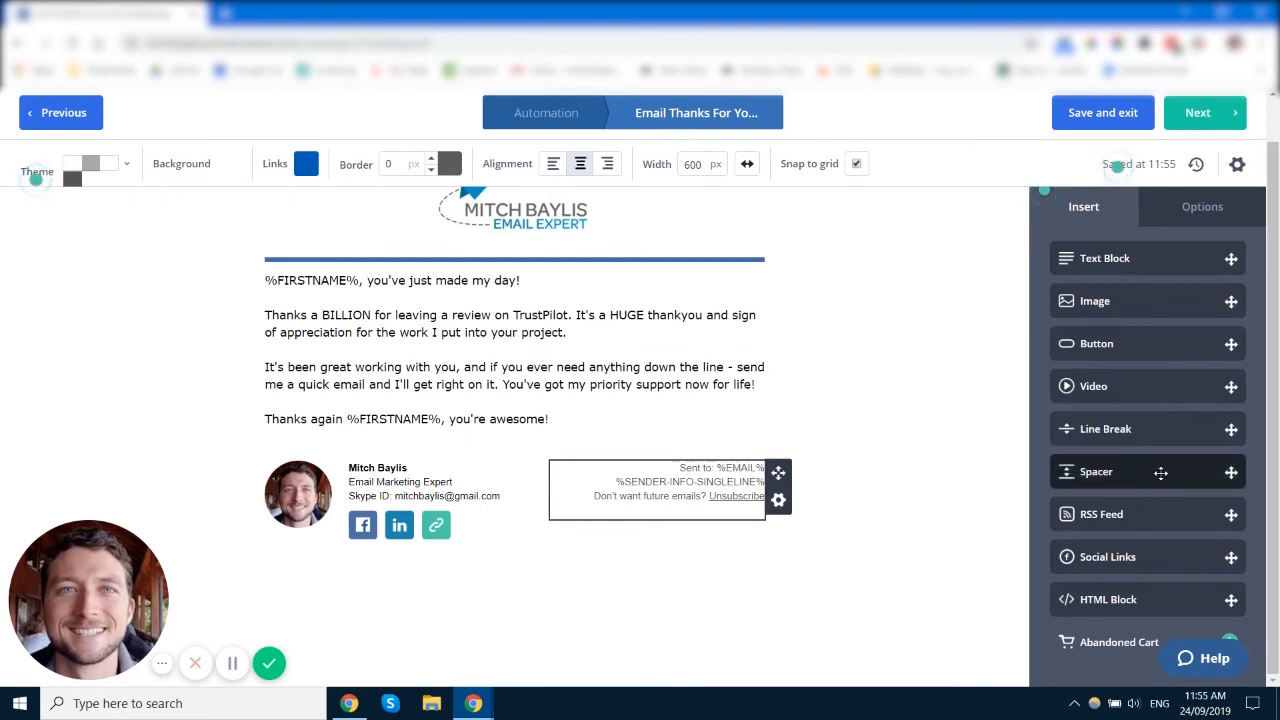
pyautogui.moveTo(1160, 472)
pyautogui.mouseDown()
pyautogui.moveTo(500, 422)
pyautogui.moveTo(1070, 458)
pyautogui.moveTo(1180, 489)
pyautogui.moveTo(1158, 503)
pyautogui.mouseUp()
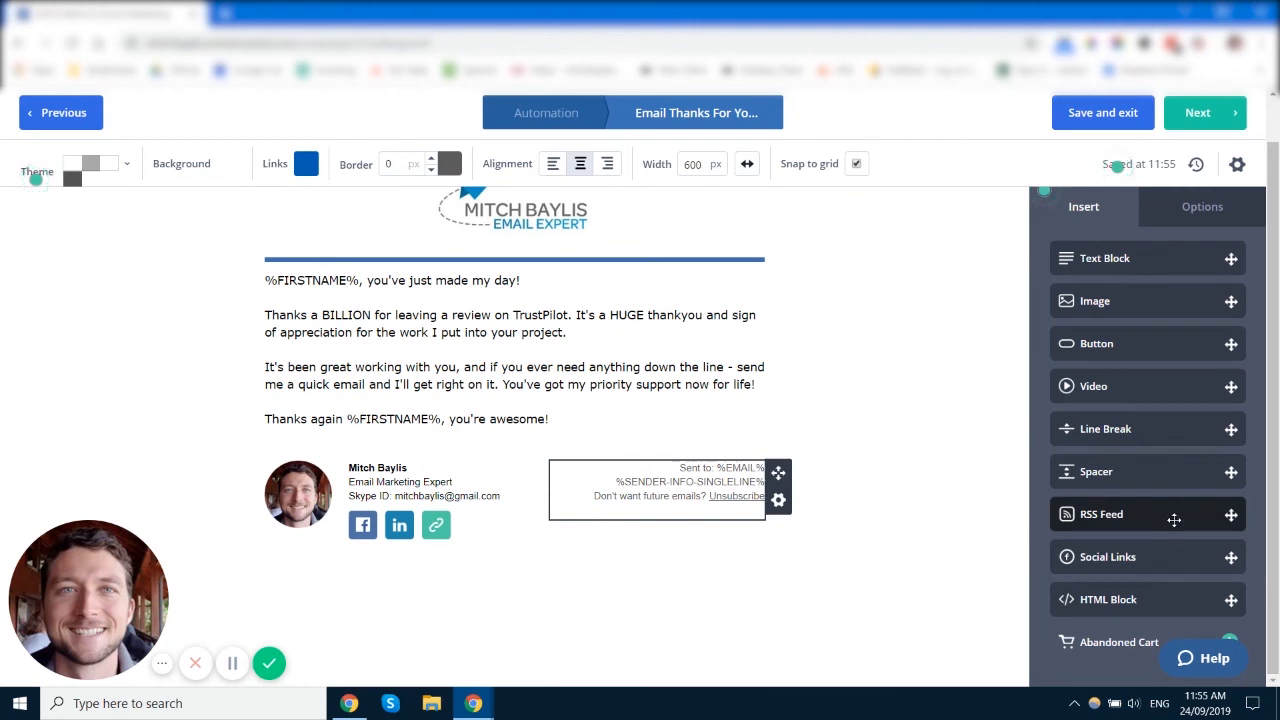
pyautogui.moveTo(1174, 519)
pyautogui.mouseDown()
pyautogui.moveTo(705, 410)
pyautogui.moveTo(580, 420)
pyautogui.moveTo(1199, 507)
pyautogui.moveTo(1186, 562)
pyautogui.mouseUp()
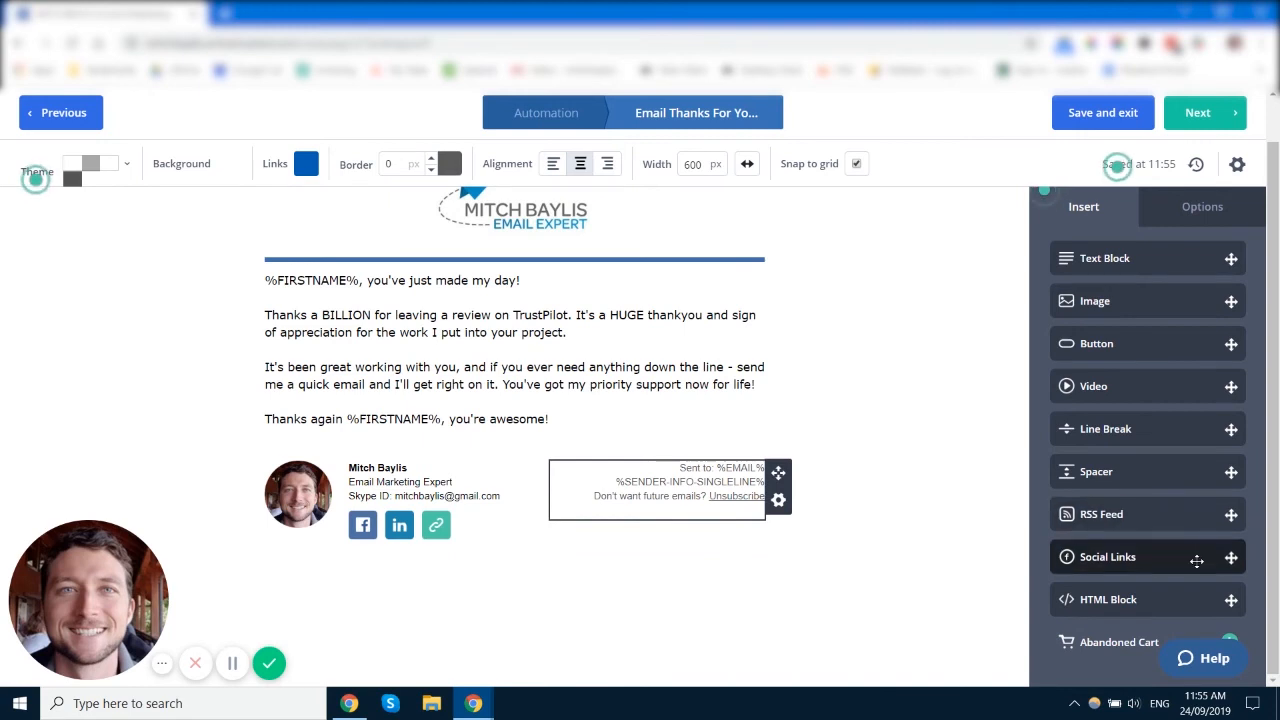
pyautogui.moveTo(1197, 561); pyautogui.dragTo(529, 419)
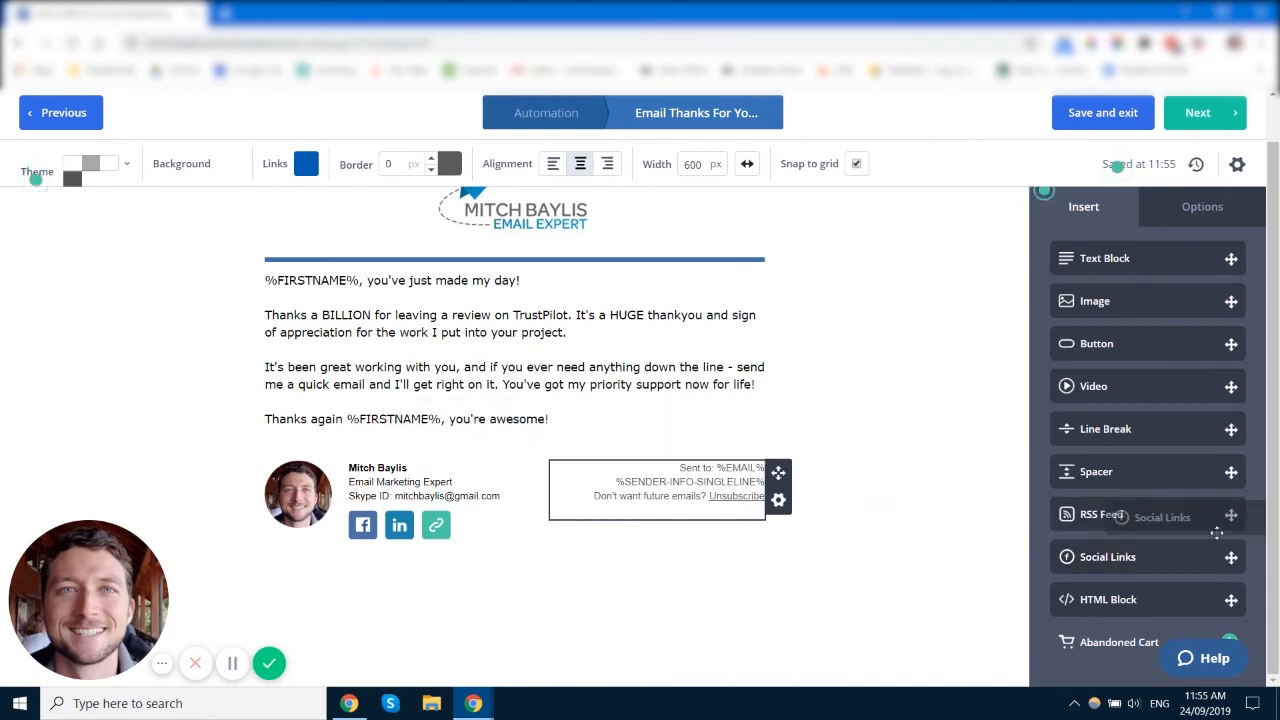
pyautogui.click(482, 530)
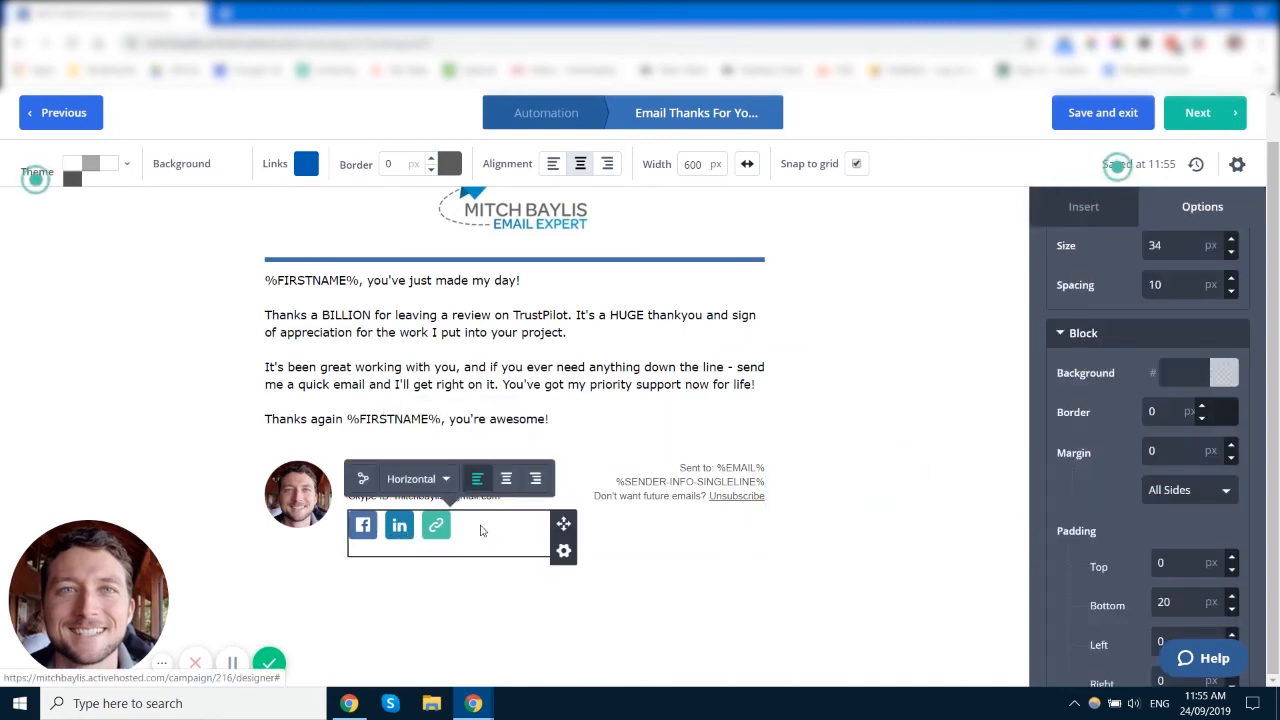
pyautogui.click(365, 479)
pyautogui.scroll(-4, 606, 380)
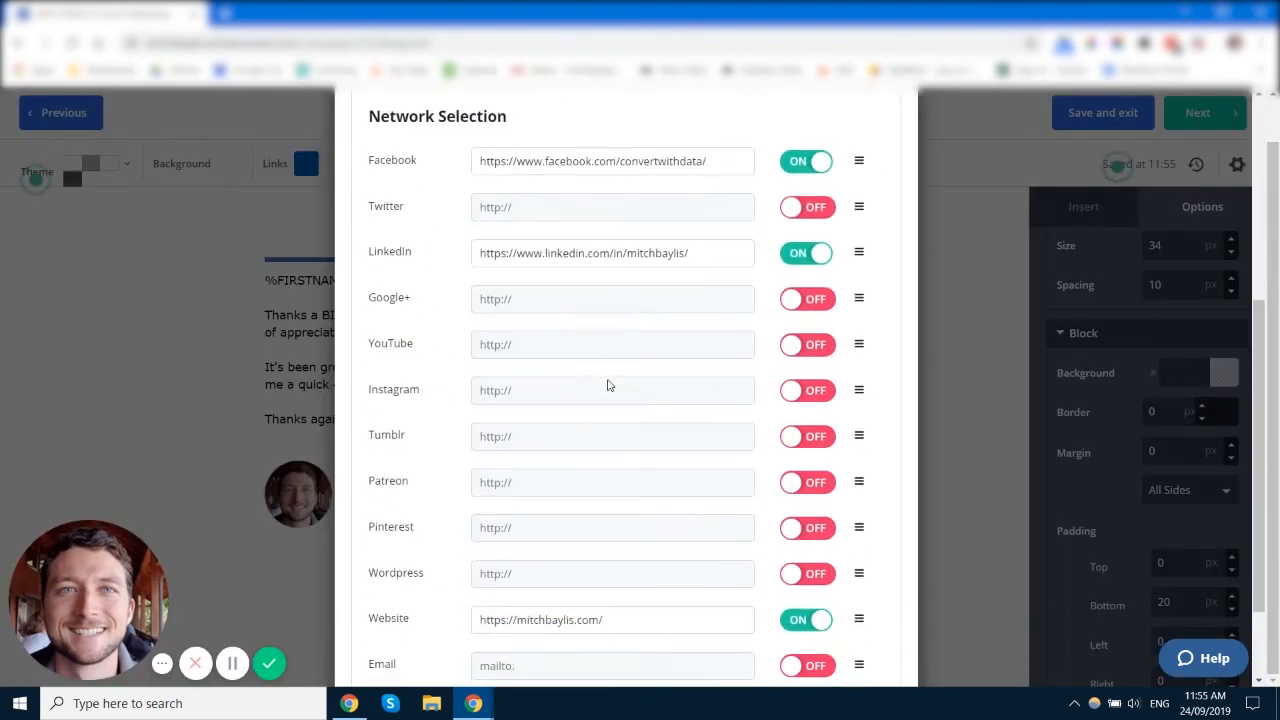
pyautogui.scroll(-2, 676, 283)
pyautogui.scroll(5, 694, 513)
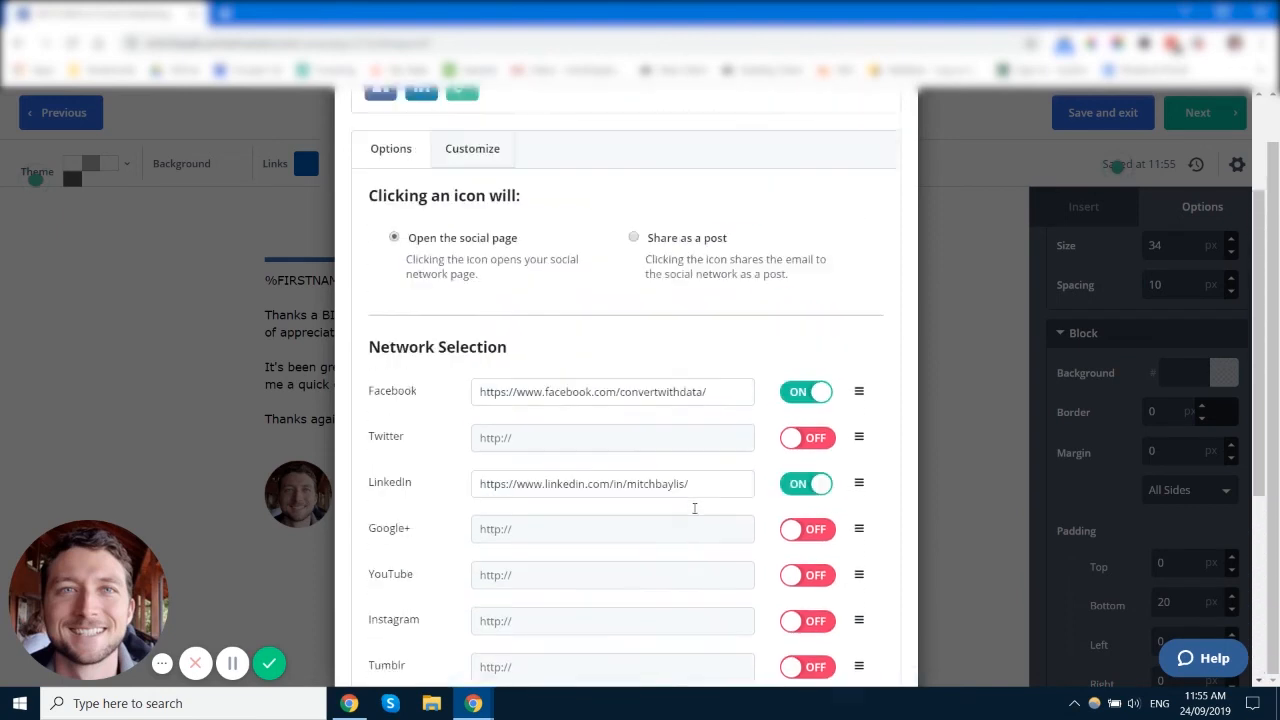
pyautogui.scroll(1, 440, 360)
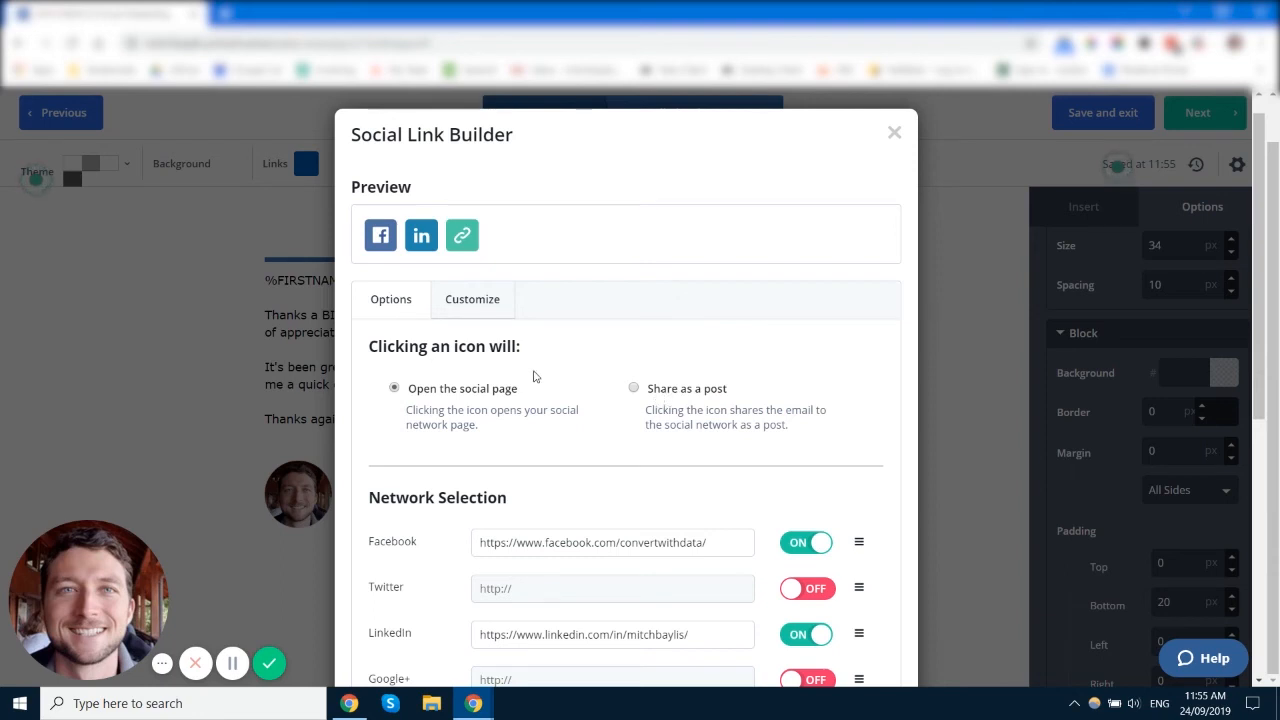
pyautogui.click(893, 136)
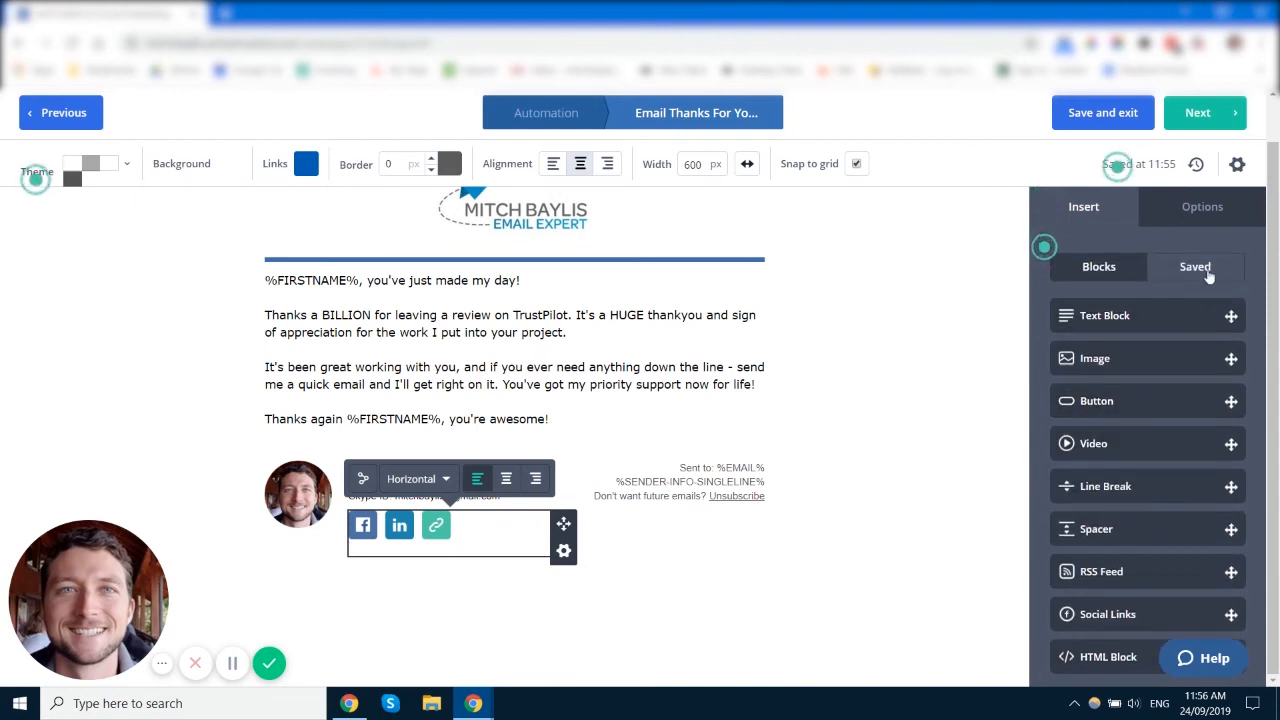
# Step: Drag the signature row's column dividers to narrow the photo column beside the contact details
pyautogui.click(797, 329)
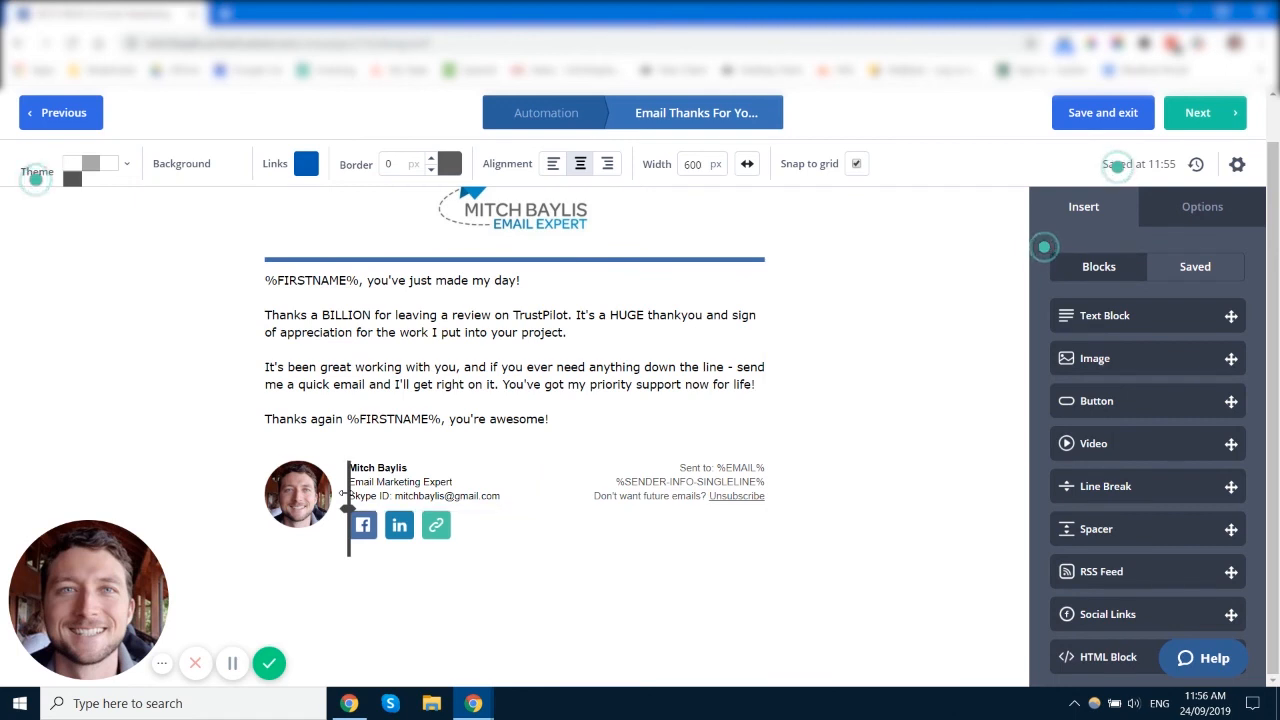
pyautogui.moveTo(344, 492); pyautogui.dragTo(367, 504)
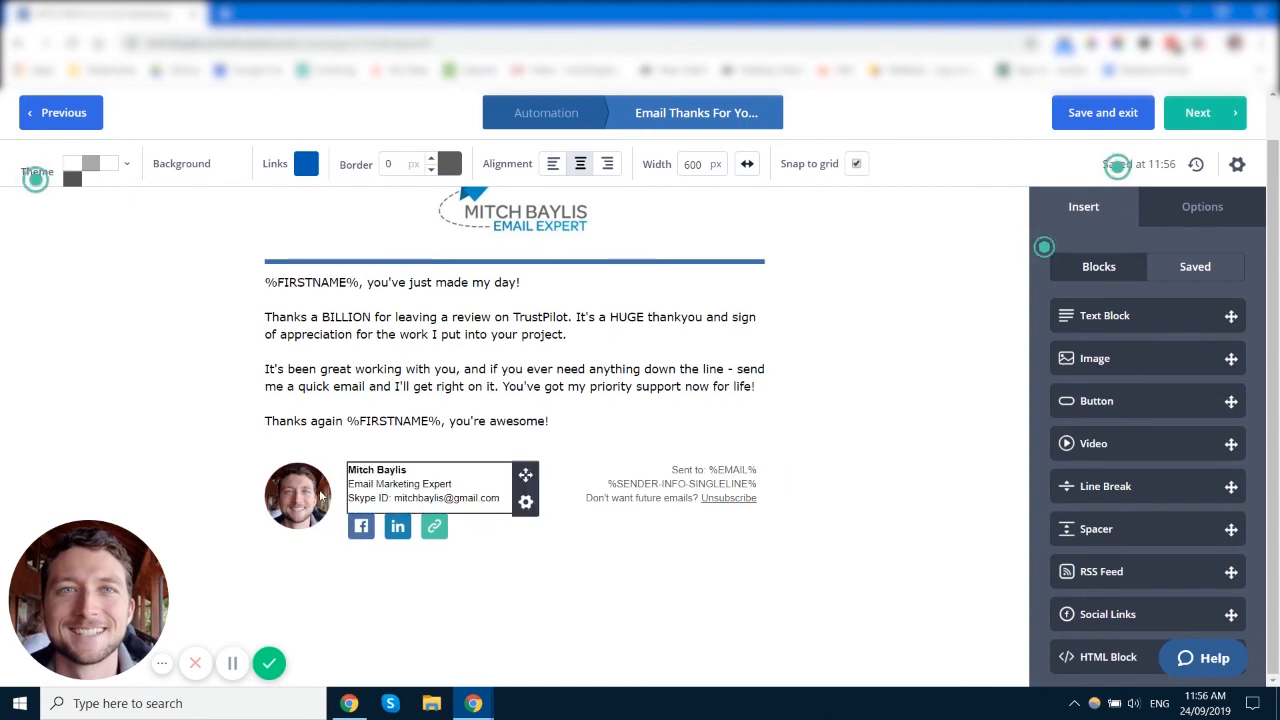
pyautogui.moveTo(507, 494)
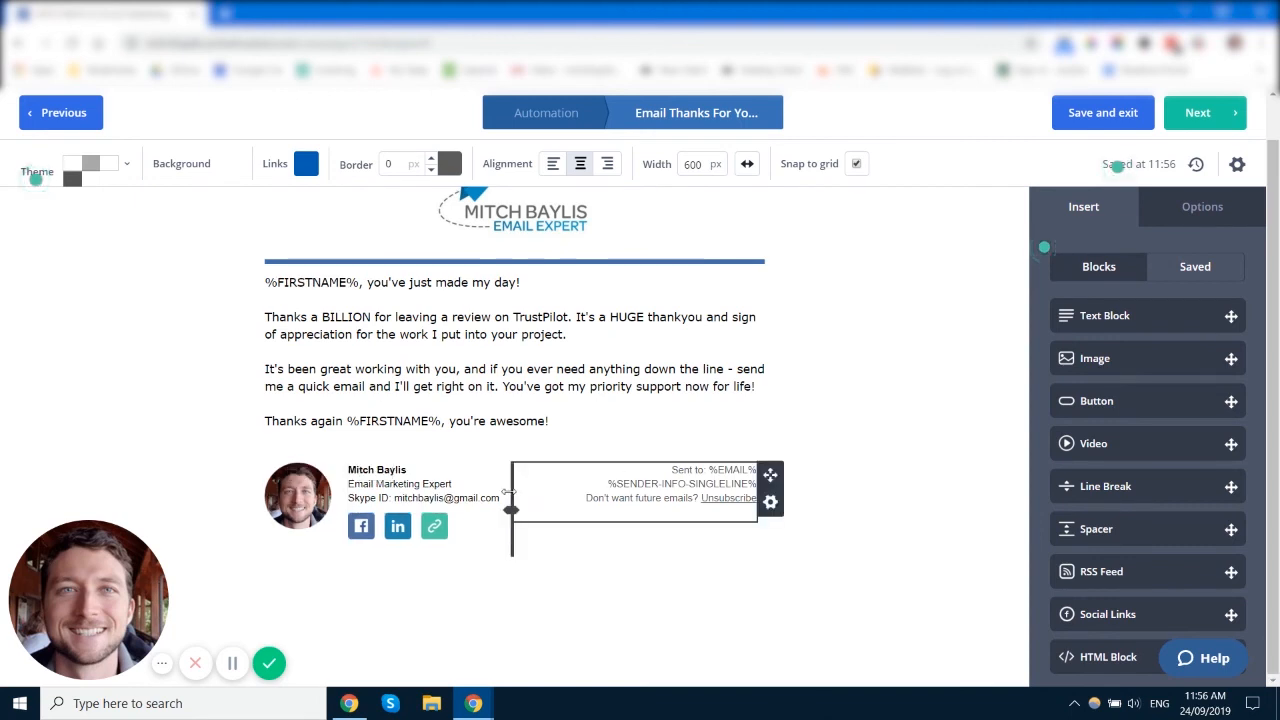
pyautogui.moveTo(507, 494)
pyautogui.mouseDown()
pyautogui.moveTo(554, 490)
pyautogui.moveTo(515, 490)
pyautogui.mouseUp()
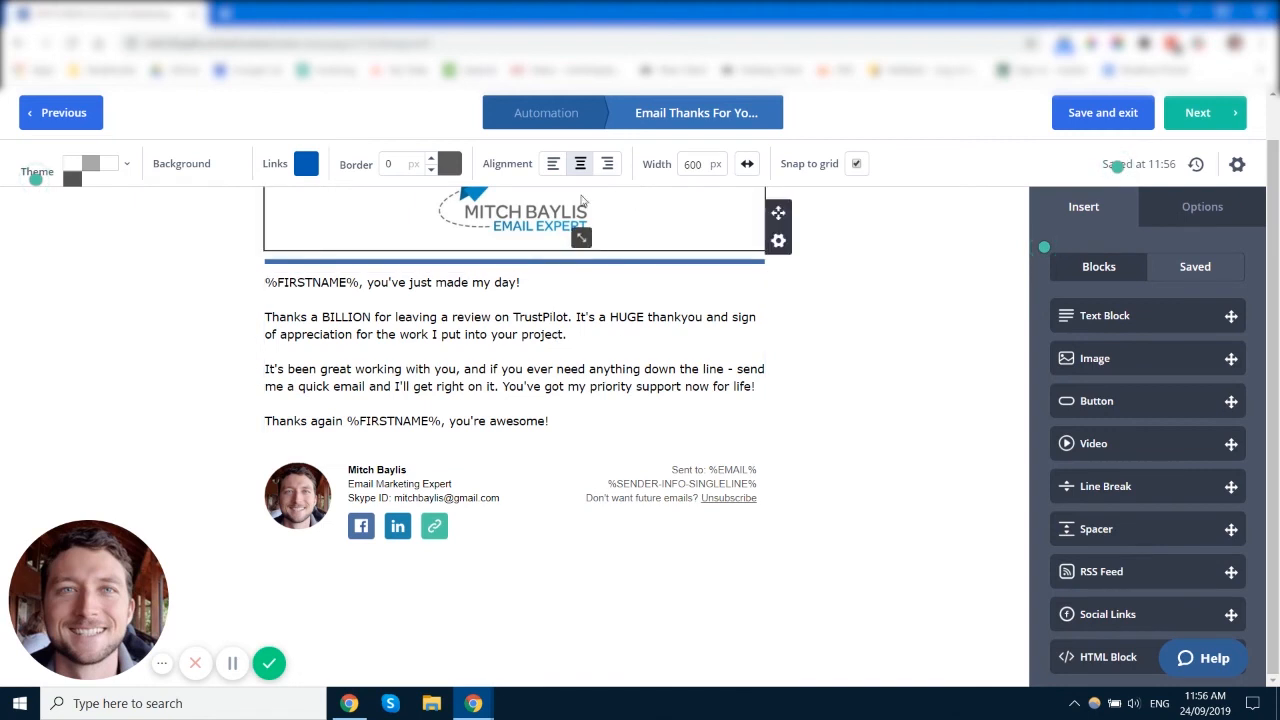
pyautogui.scroll(1, 614, 273)
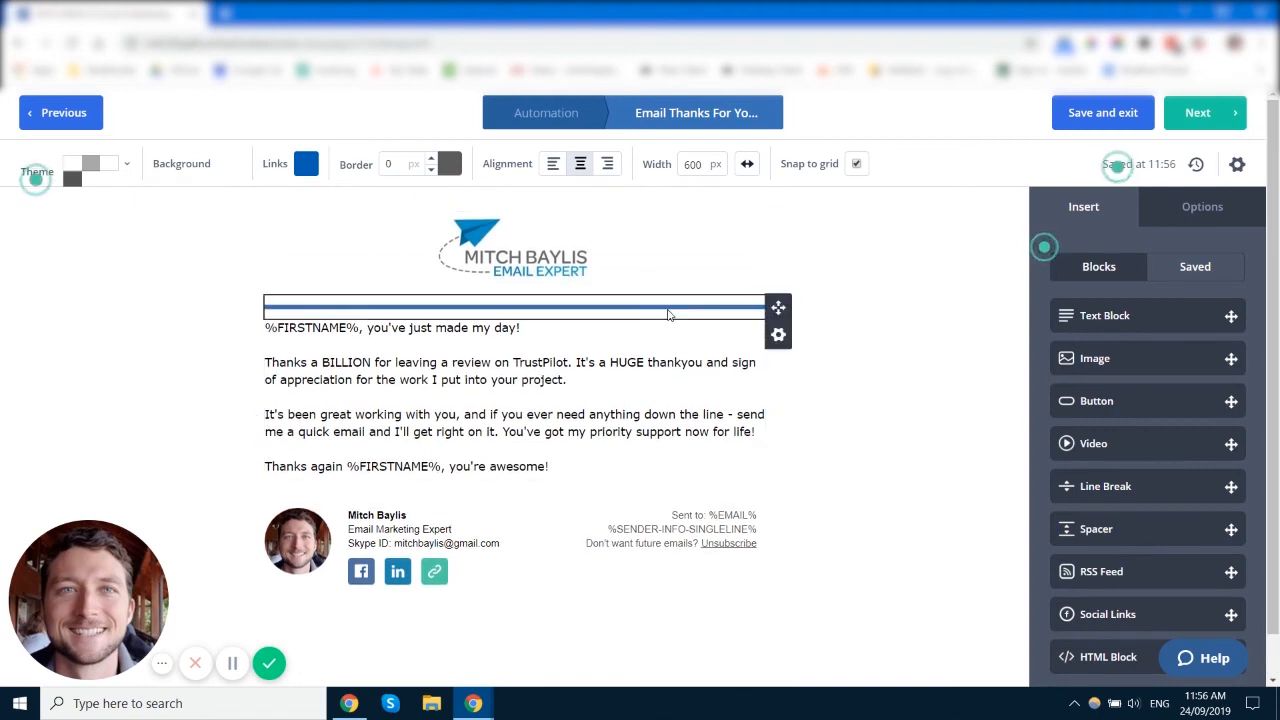
# Step: Select the blue divider line and nudge its Height down and back up
pyautogui.click(669, 314)
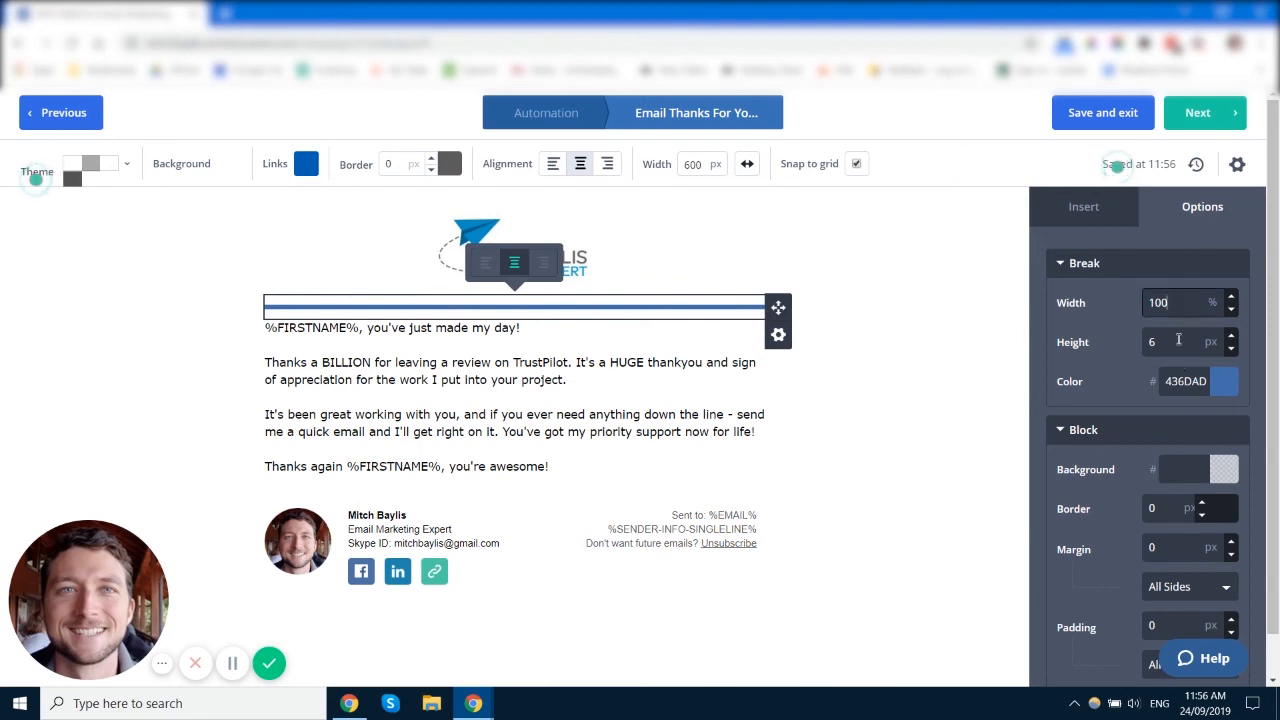
pyautogui.click(1231, 348)
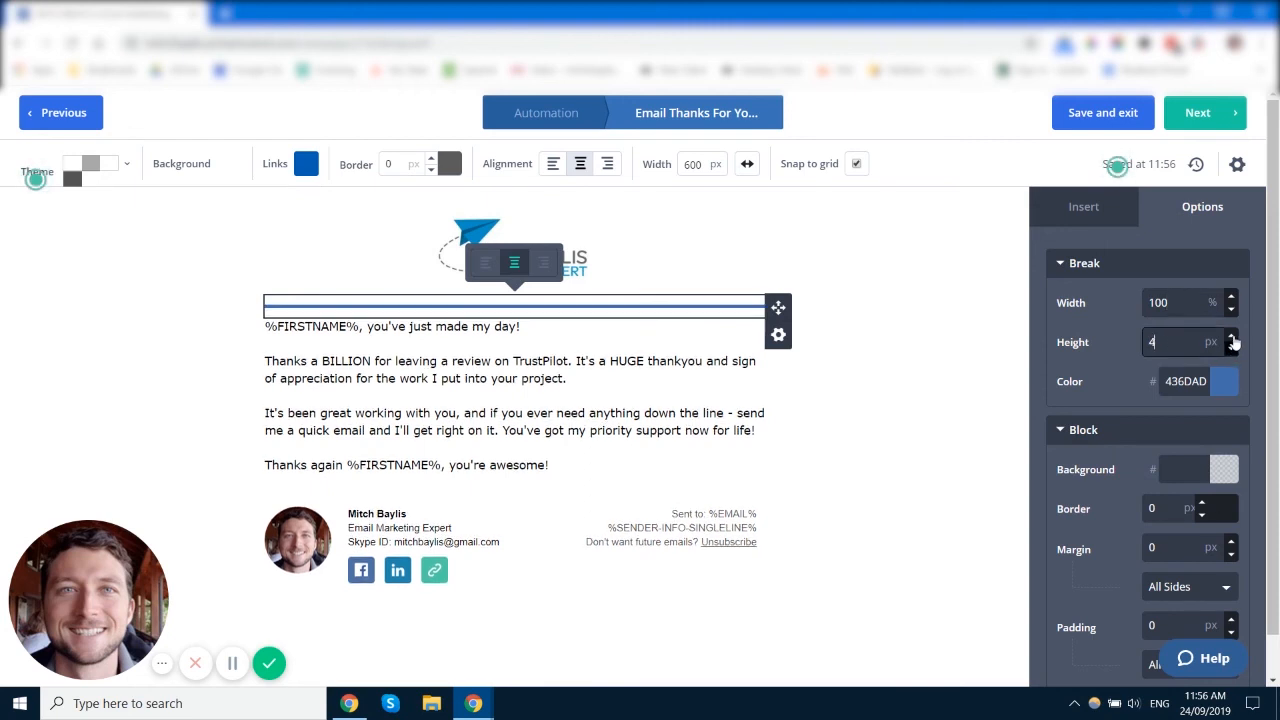
pyautogui.click(1231, 337)
pyautogui.scroll(-2, 1094, 383)
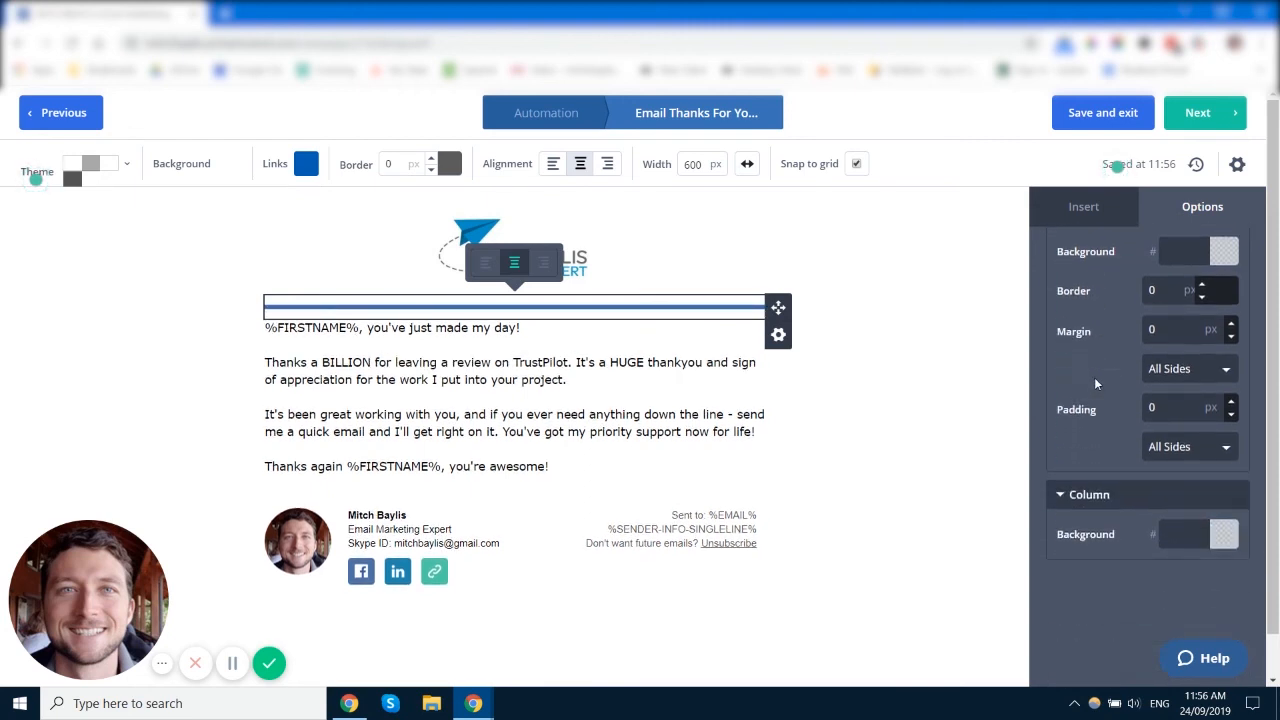
pyautogui.click(935, 403)
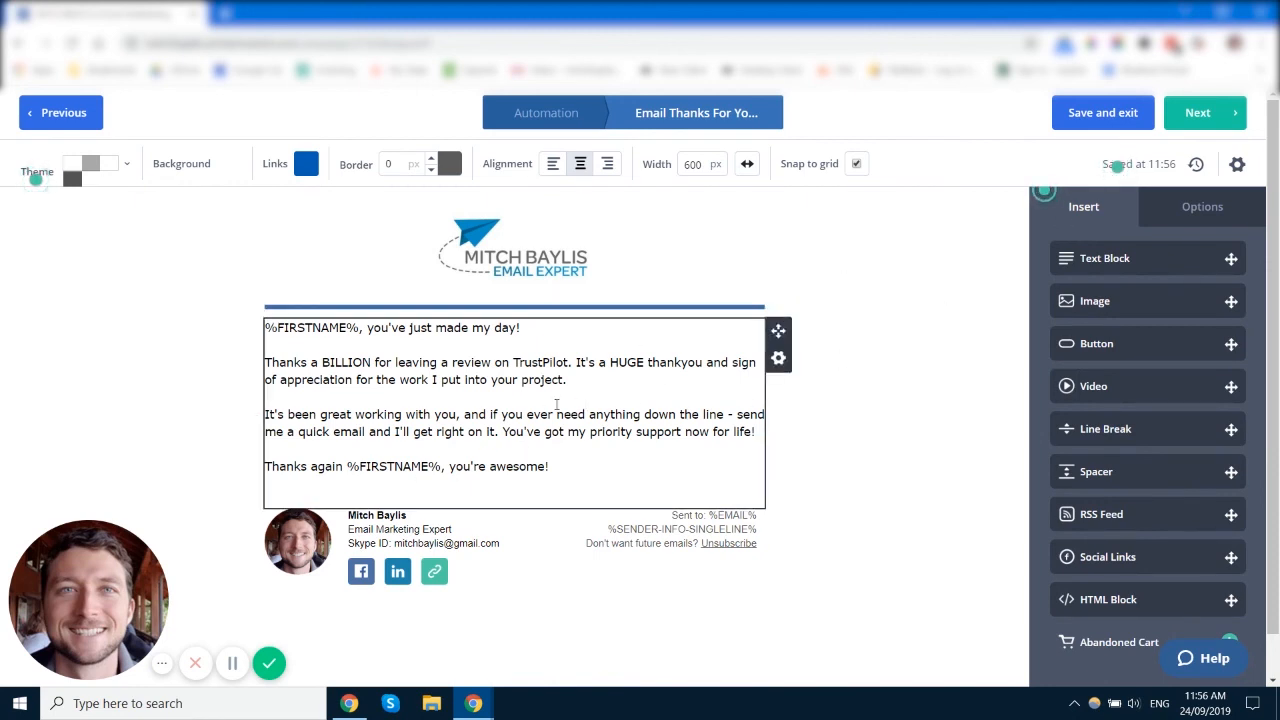
# Step: Show Options for the main body text, then the email's subject and sender settings
pyautogui.click(1202, 206)
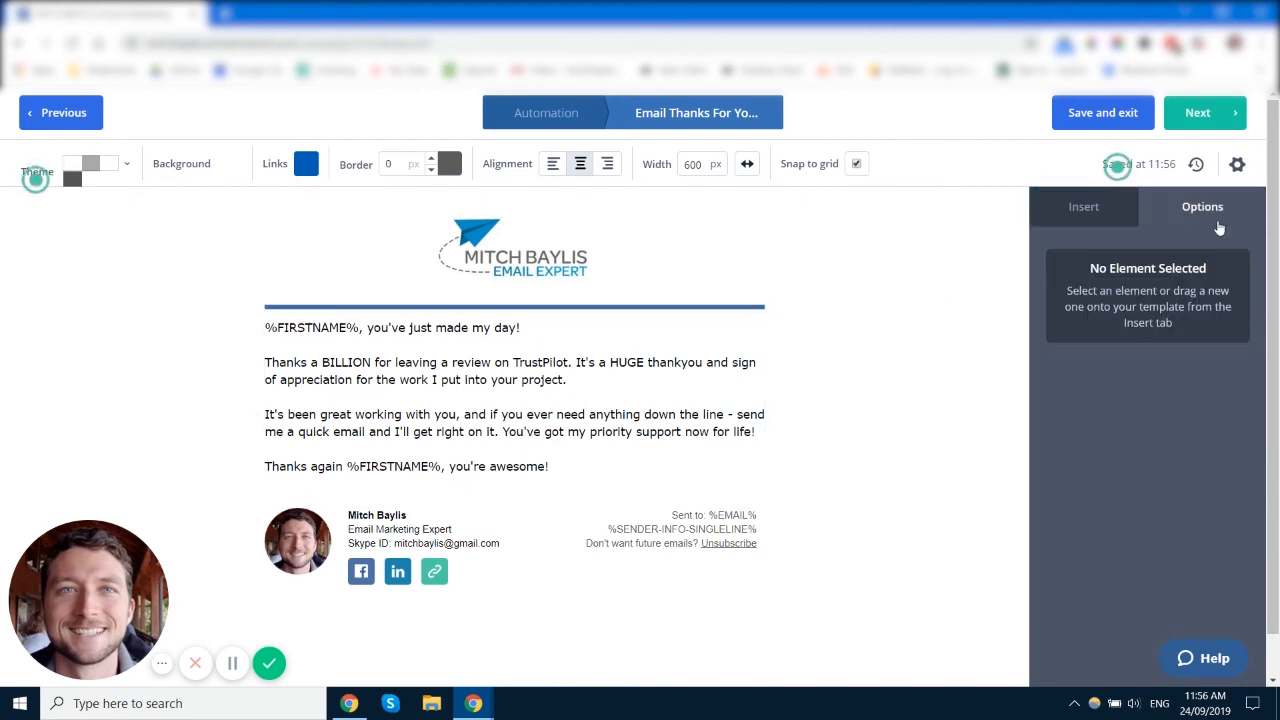
pyautogui.click(585, 389)
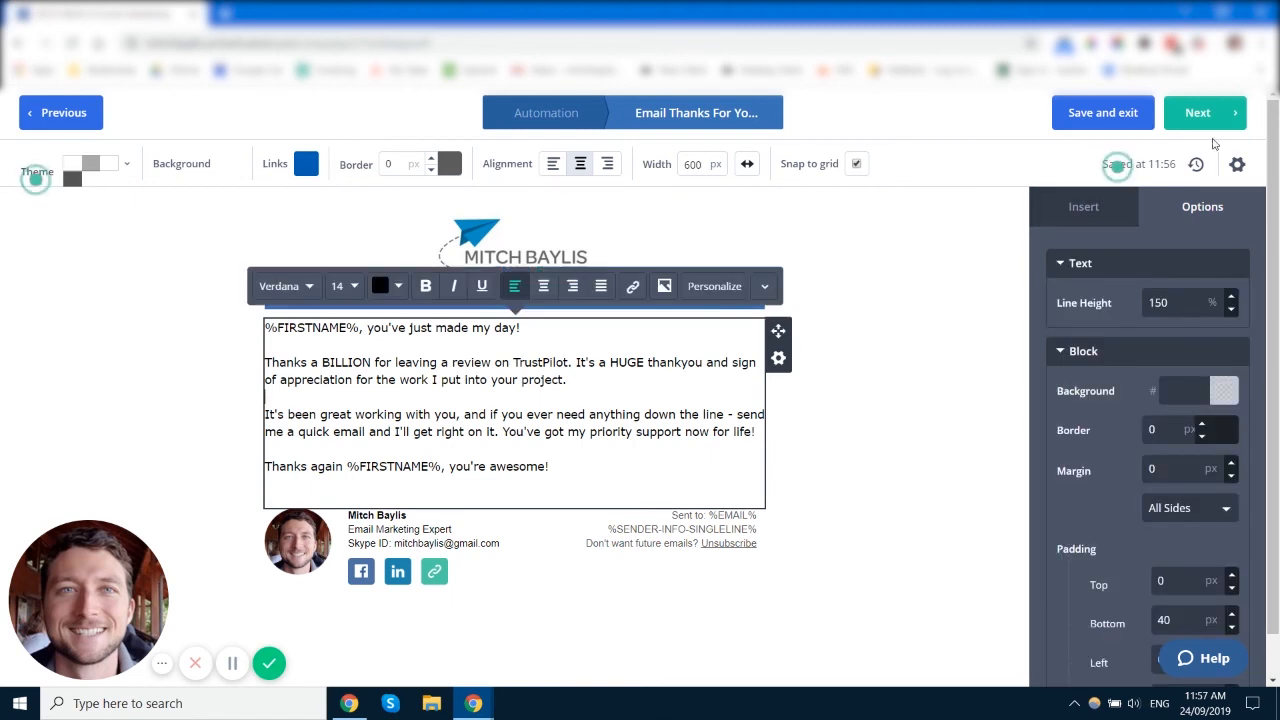
pyautogui.click(1237, 164)
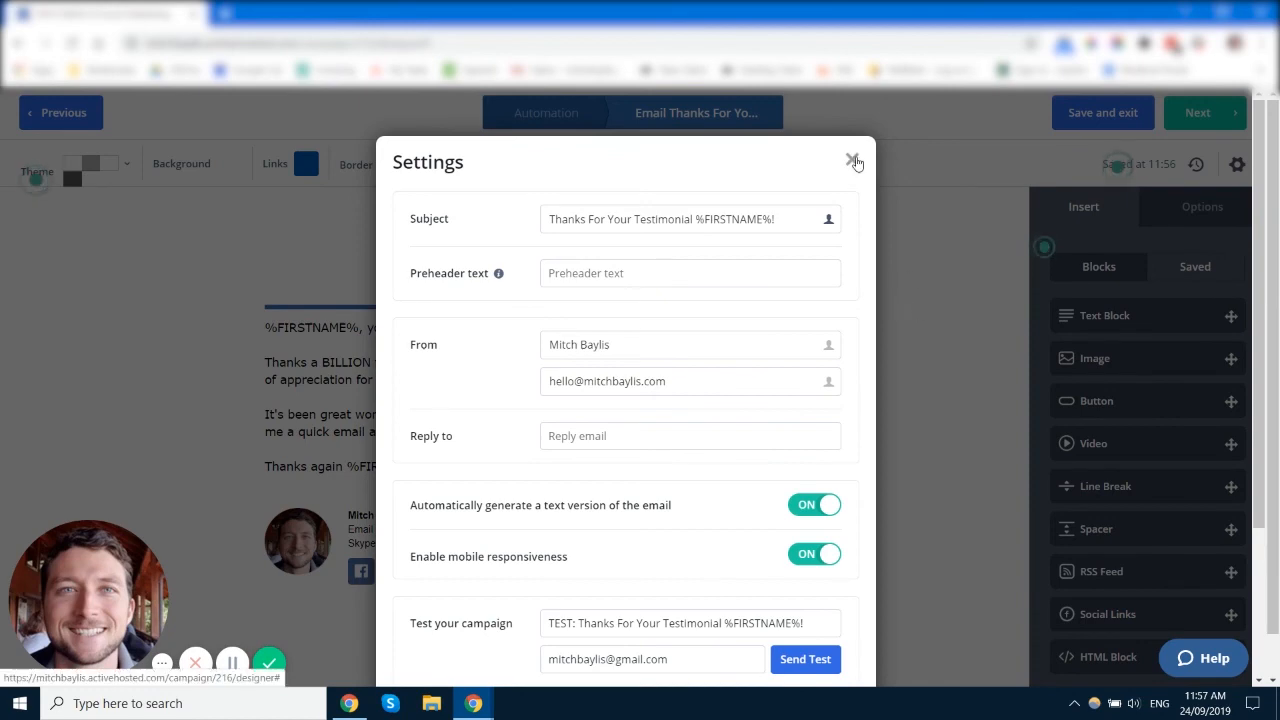
# Step: Close the email Settings dialog and advance to the Campaign Summary
pyautogui.click(852, 160)
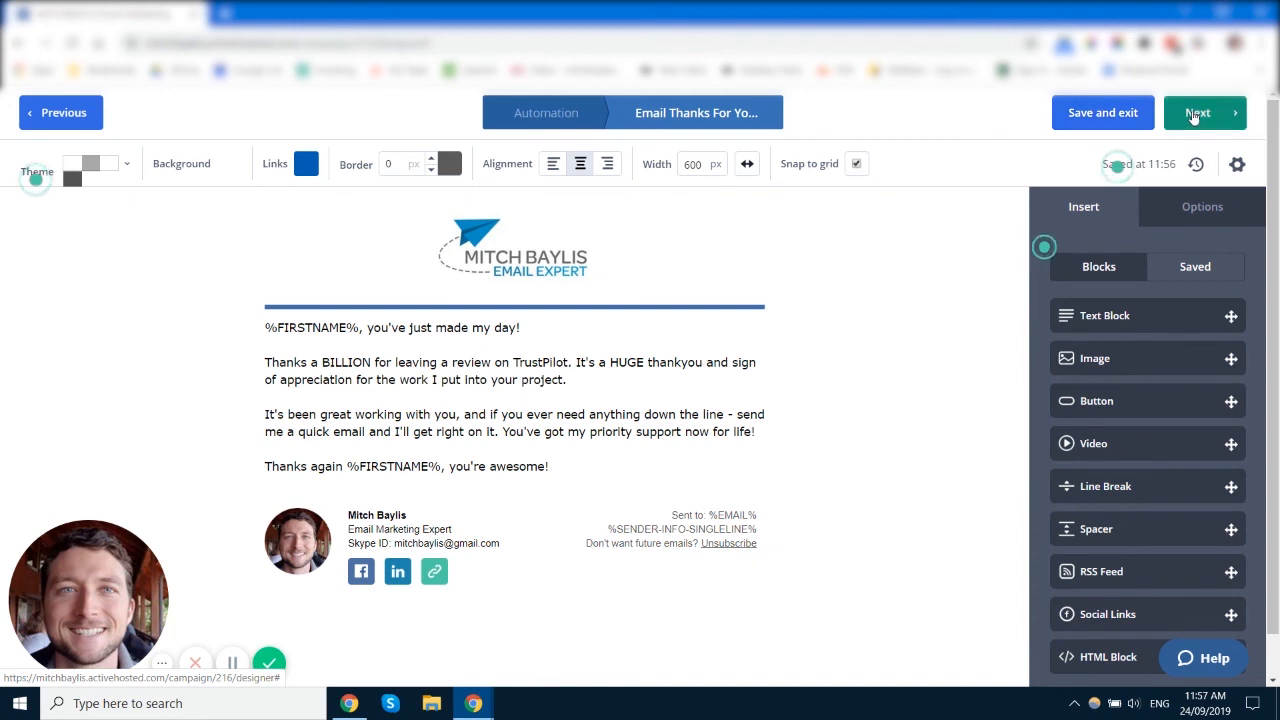
pyautogui.click(1205, 125)
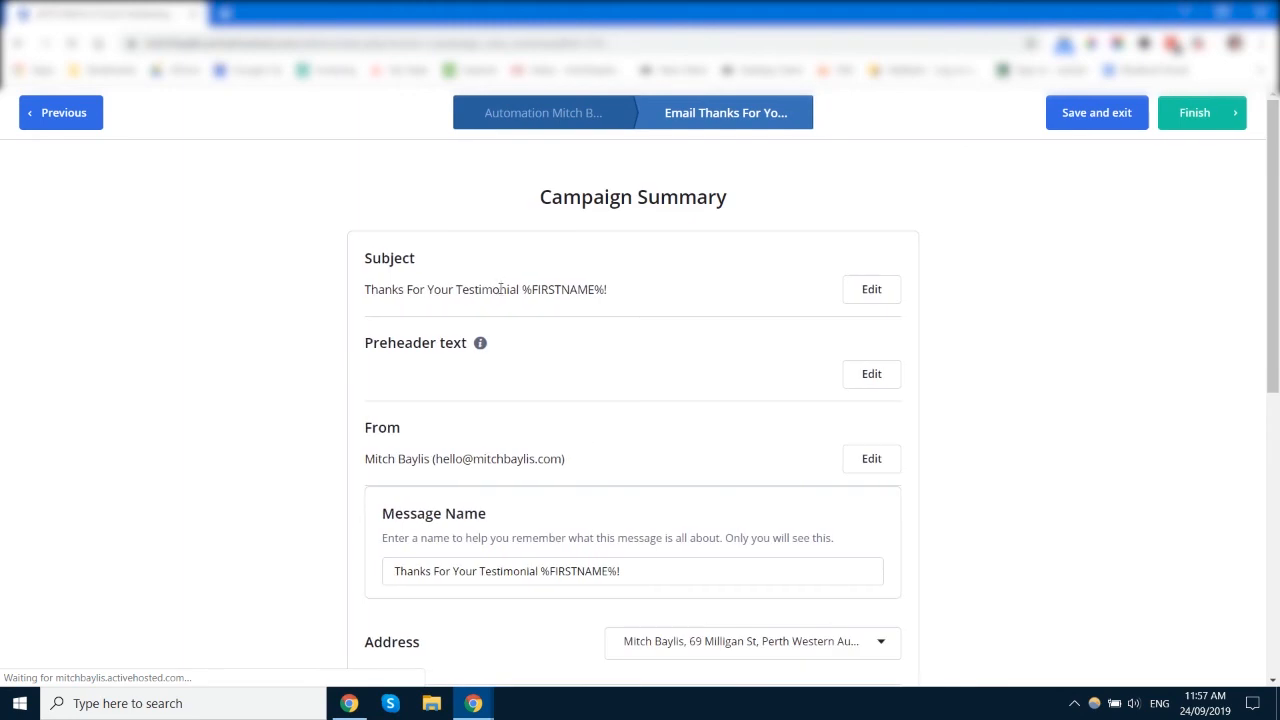
# Step: Select the Message Name and check the Open/Read, Link, Reply and Google Analytics tracking options
pyautogui.scroll(-1, 443, 289)
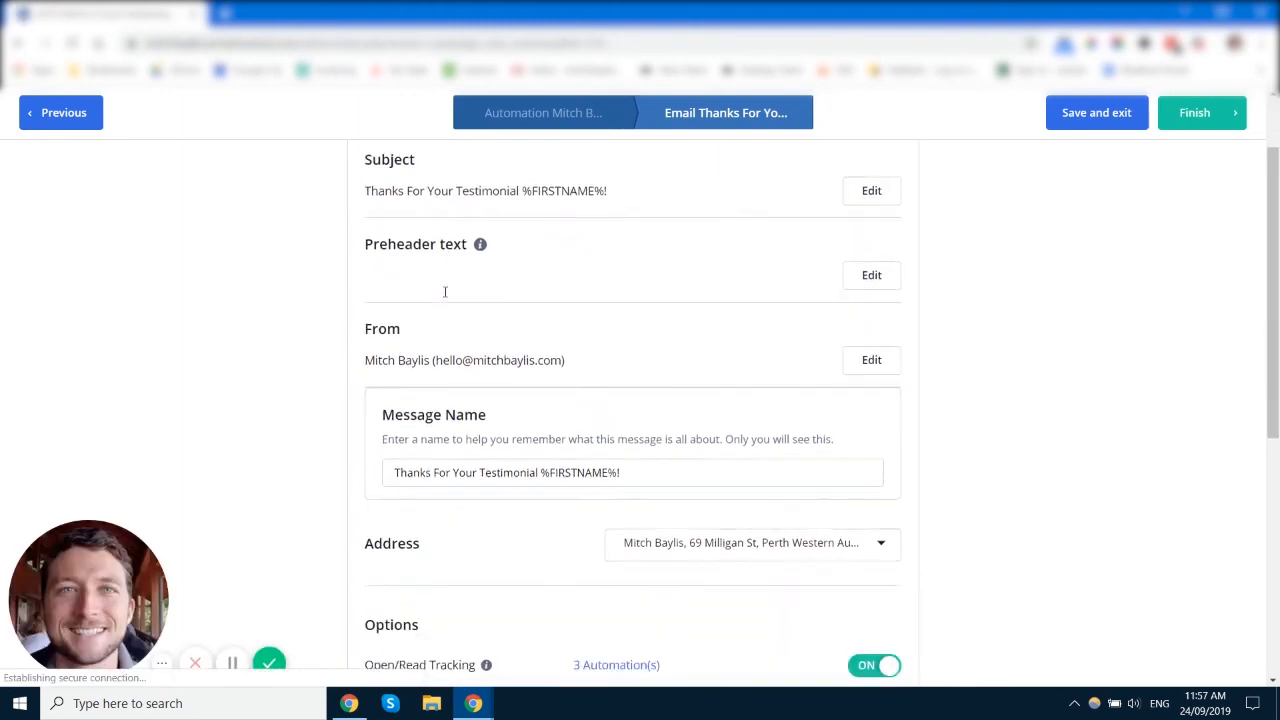
pyautogui.scroll(-2, 414, 307)
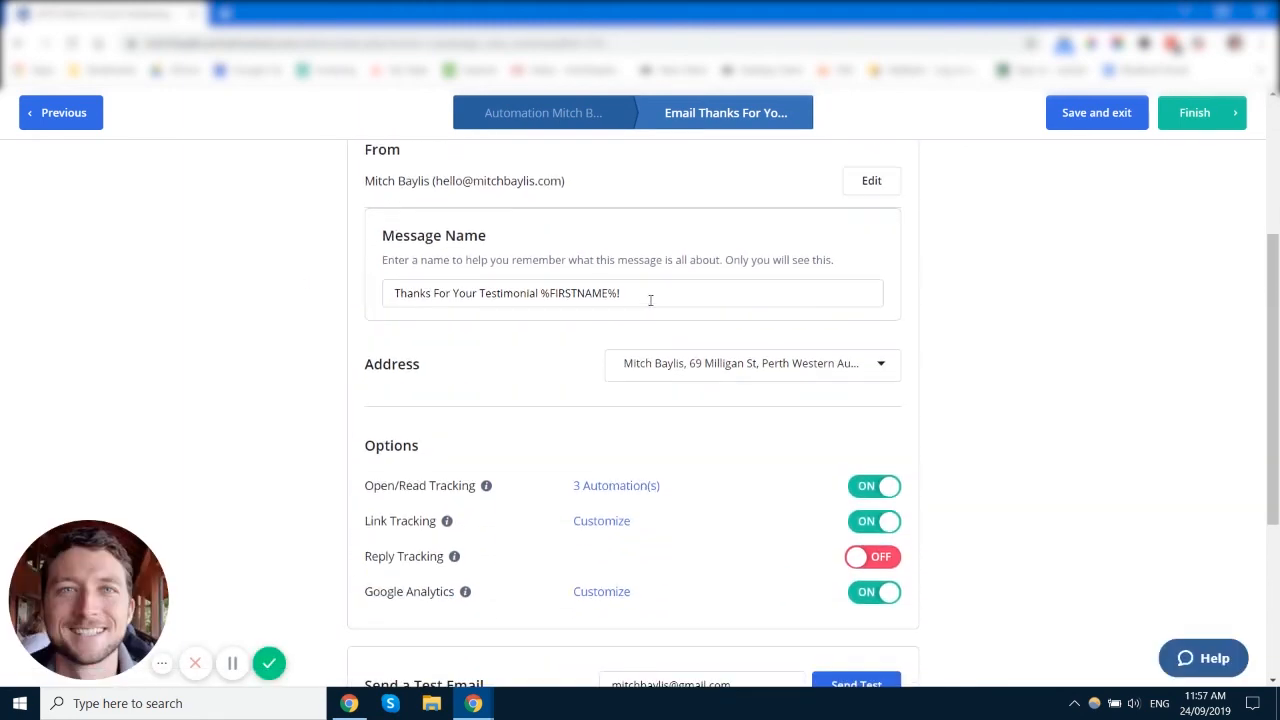
pyautogui.moveTo(650, 300); pyautogui.dragTo(378, 300)
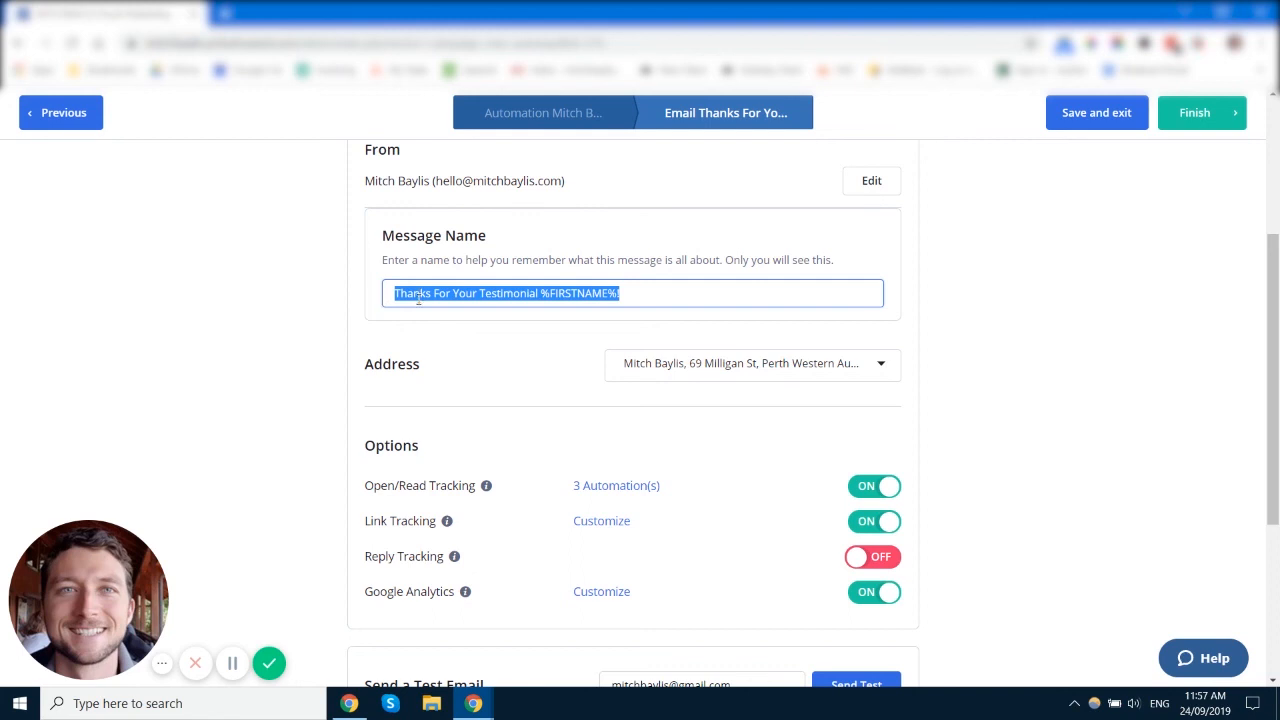
pyautogui.scroll(-1, 546, 301)
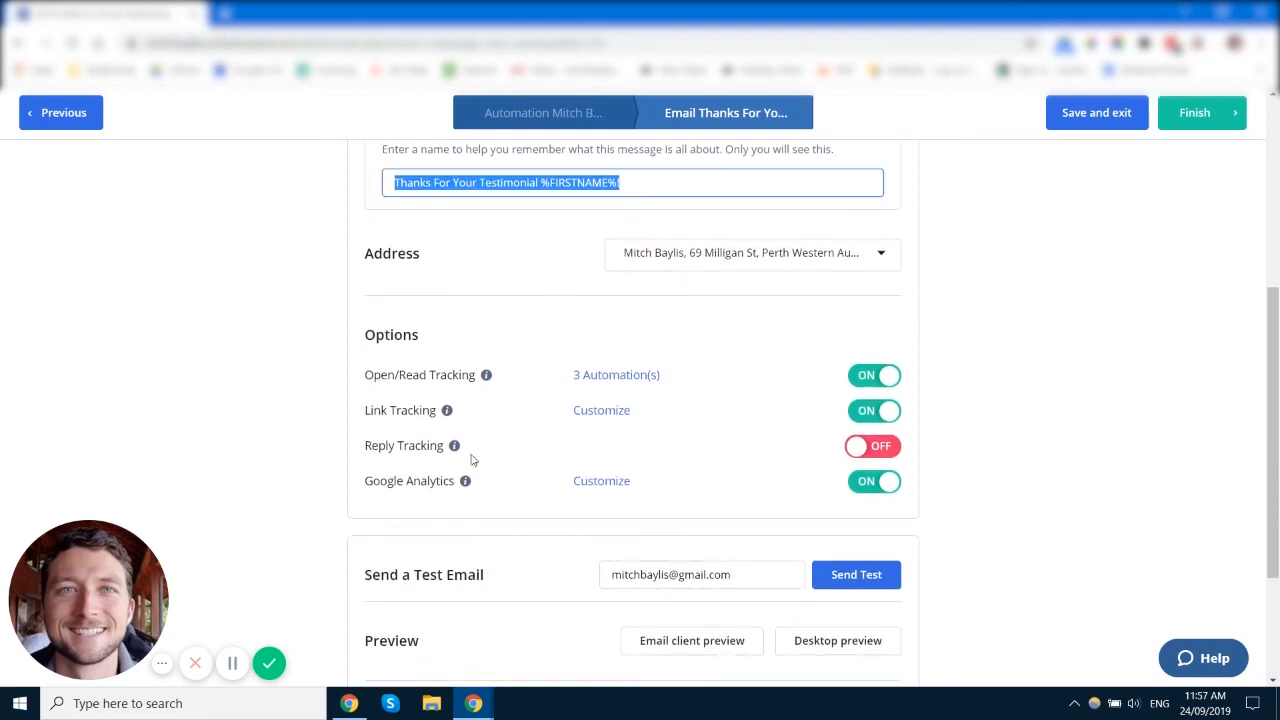
pyautogui.click(592, 484)
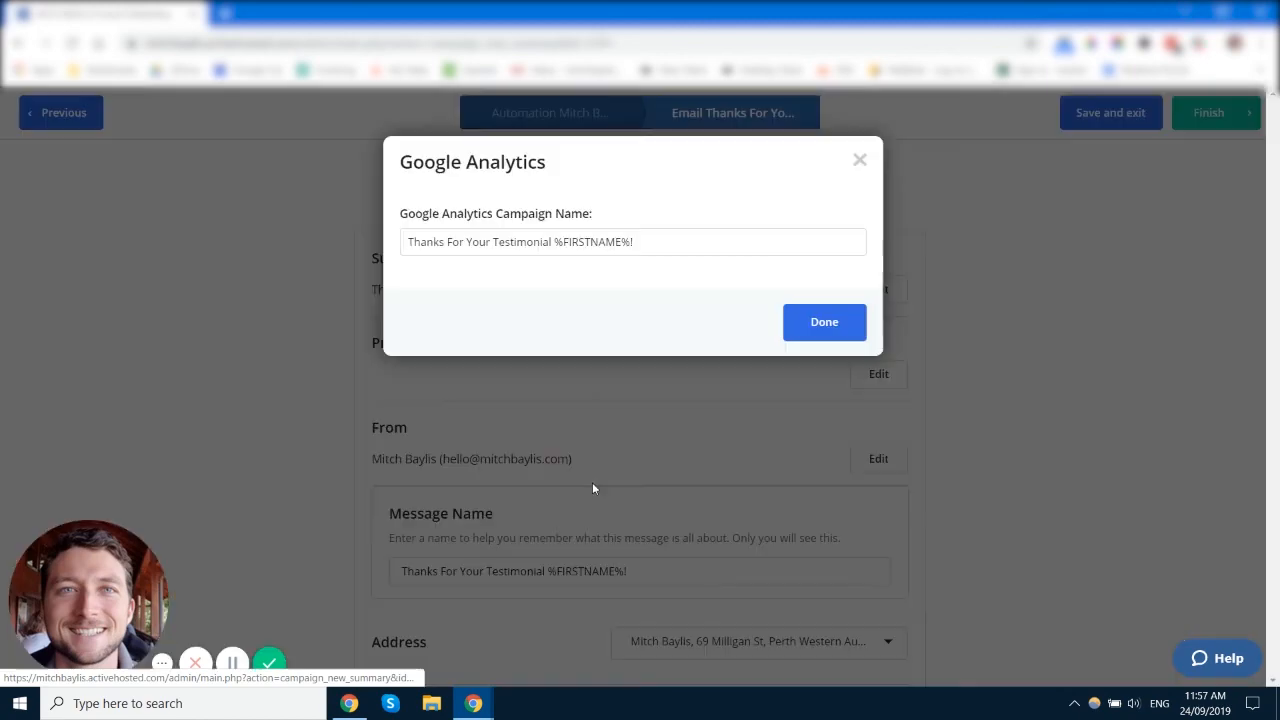
pyautogui.moveTo(404, 248); pyautogui.dragTo(714, 249)
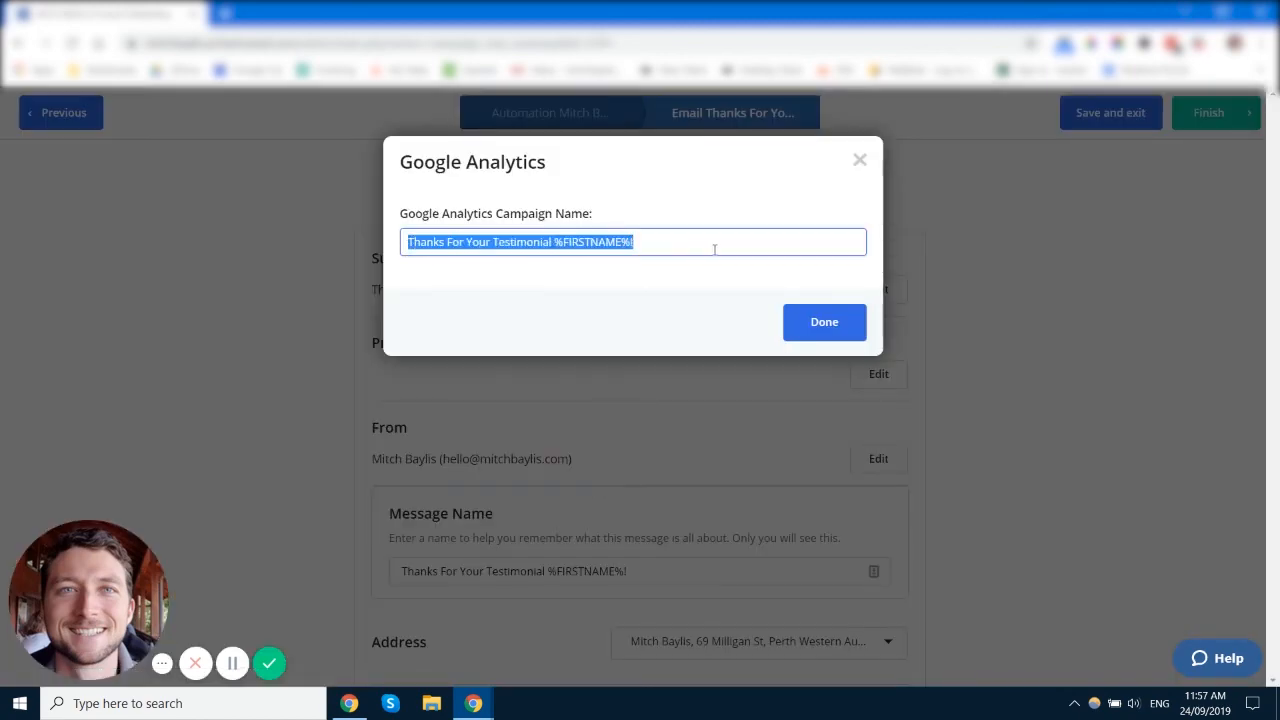
pyautogui.click(860, 162)
pyautogui.scroll(-5, 623, 486)
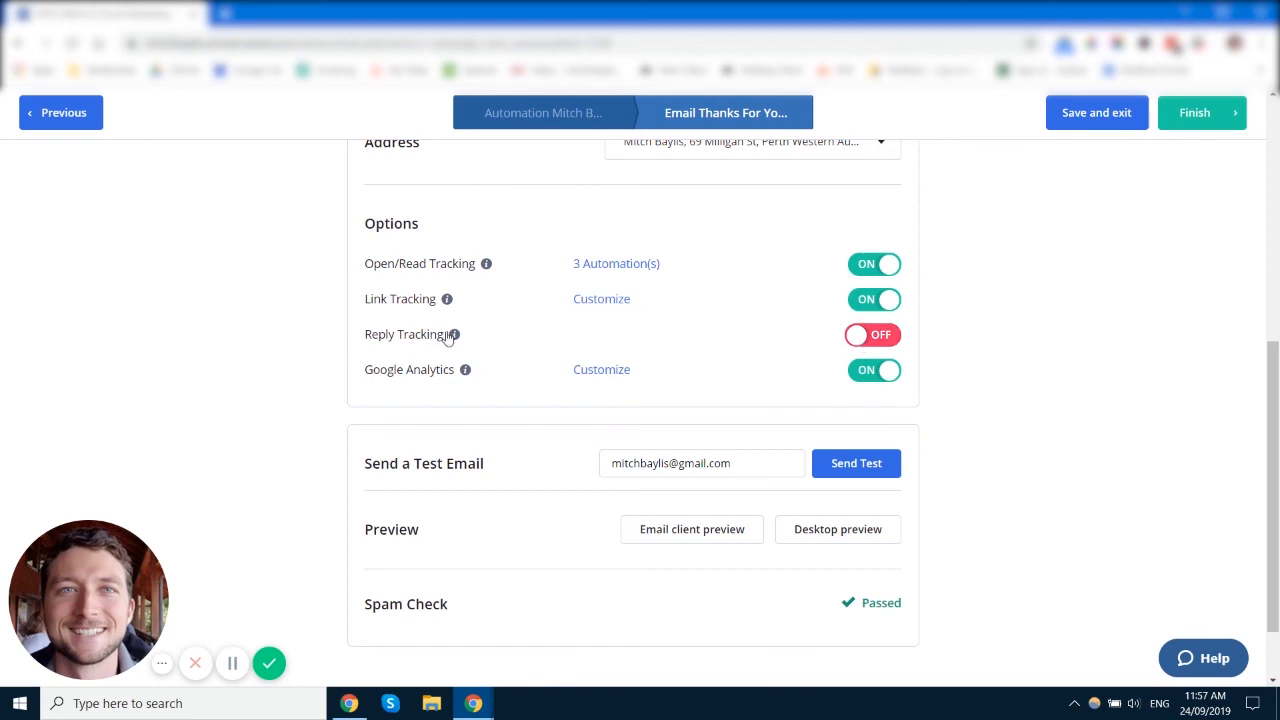
pyautogui.moveTo(455, 338)
pyautogui.moveTo(366, 334); pyautogui.dragTo(445, 341)
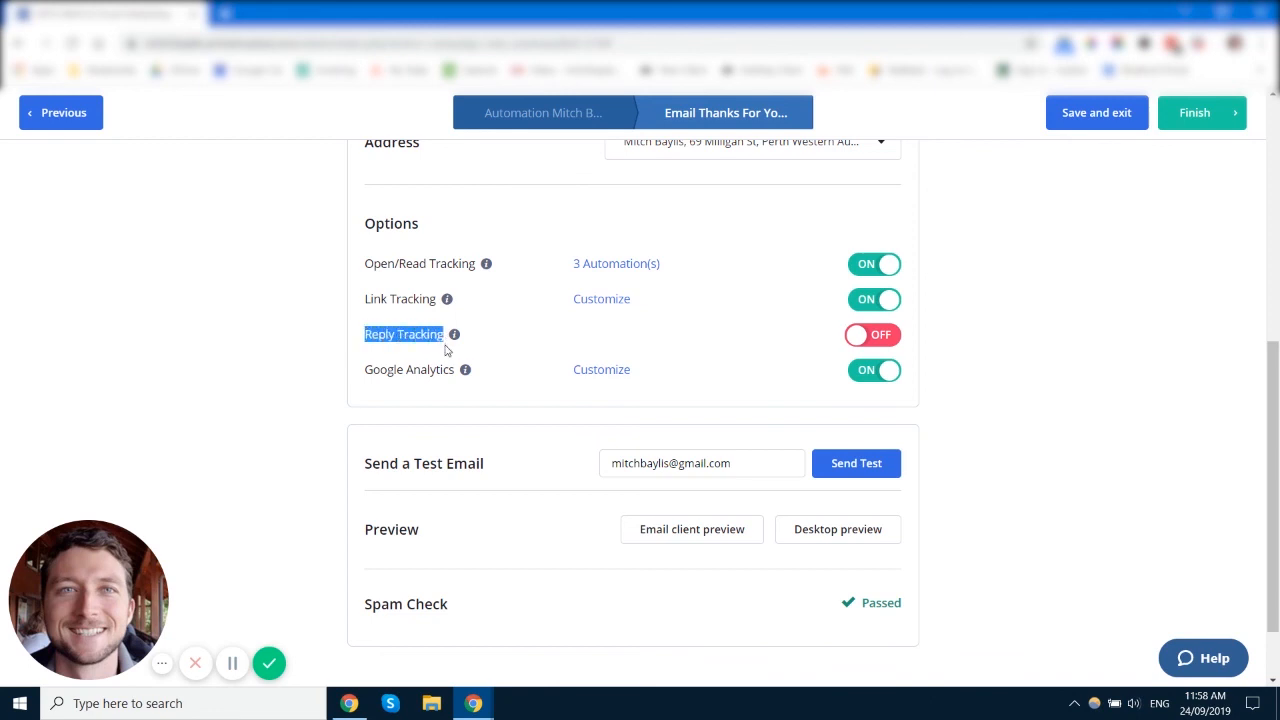
pyautogui.click(450, 339)
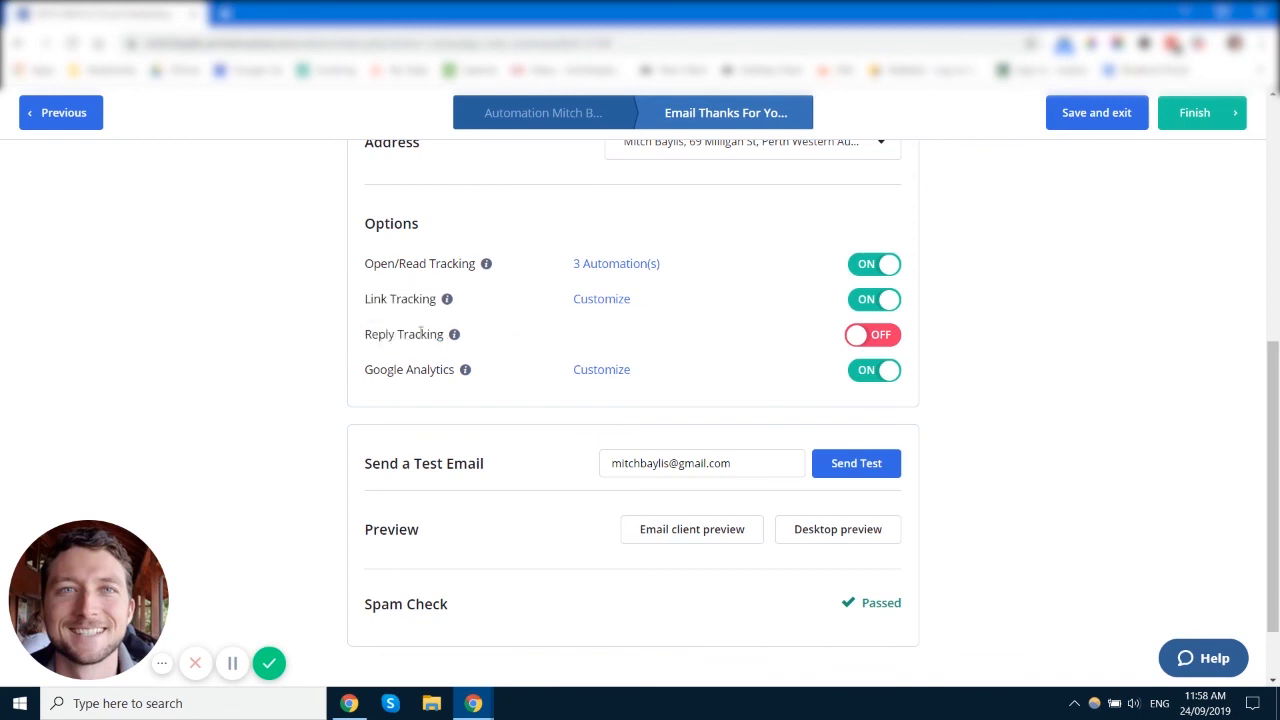
pyautogui.scroll(-1, 510, 355)
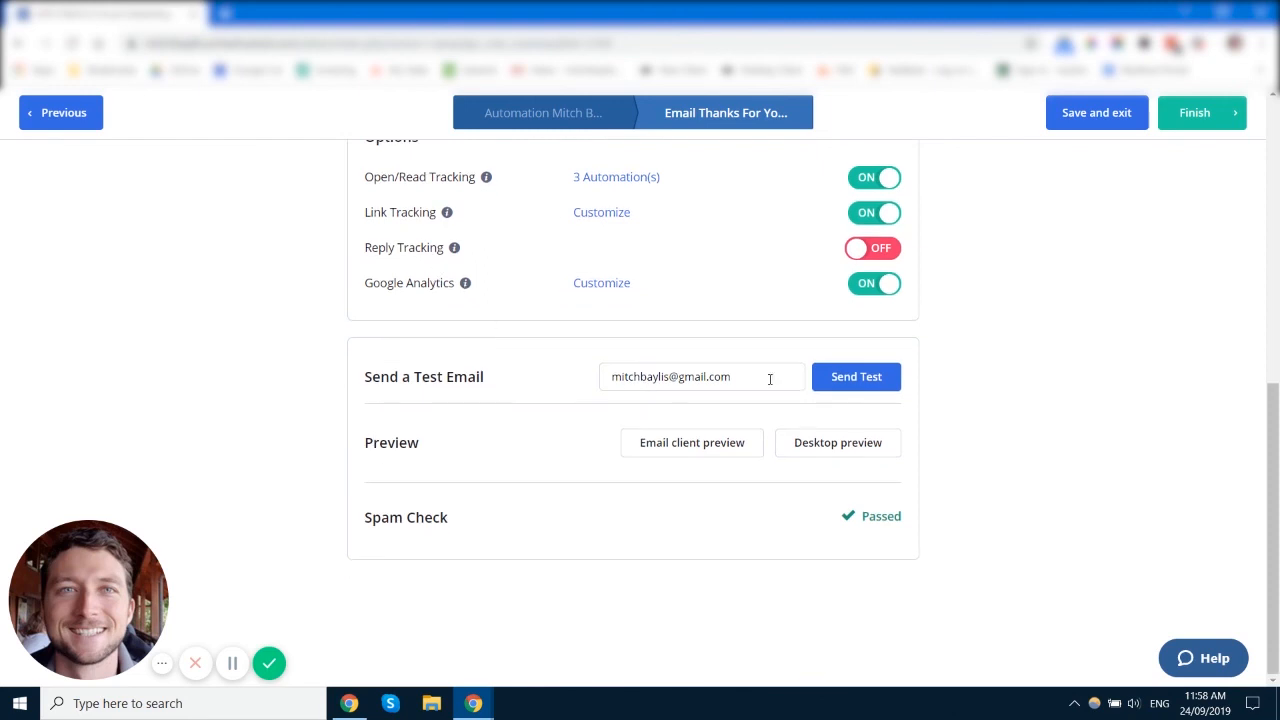
pyautogui.scroll(5, 971, 489)
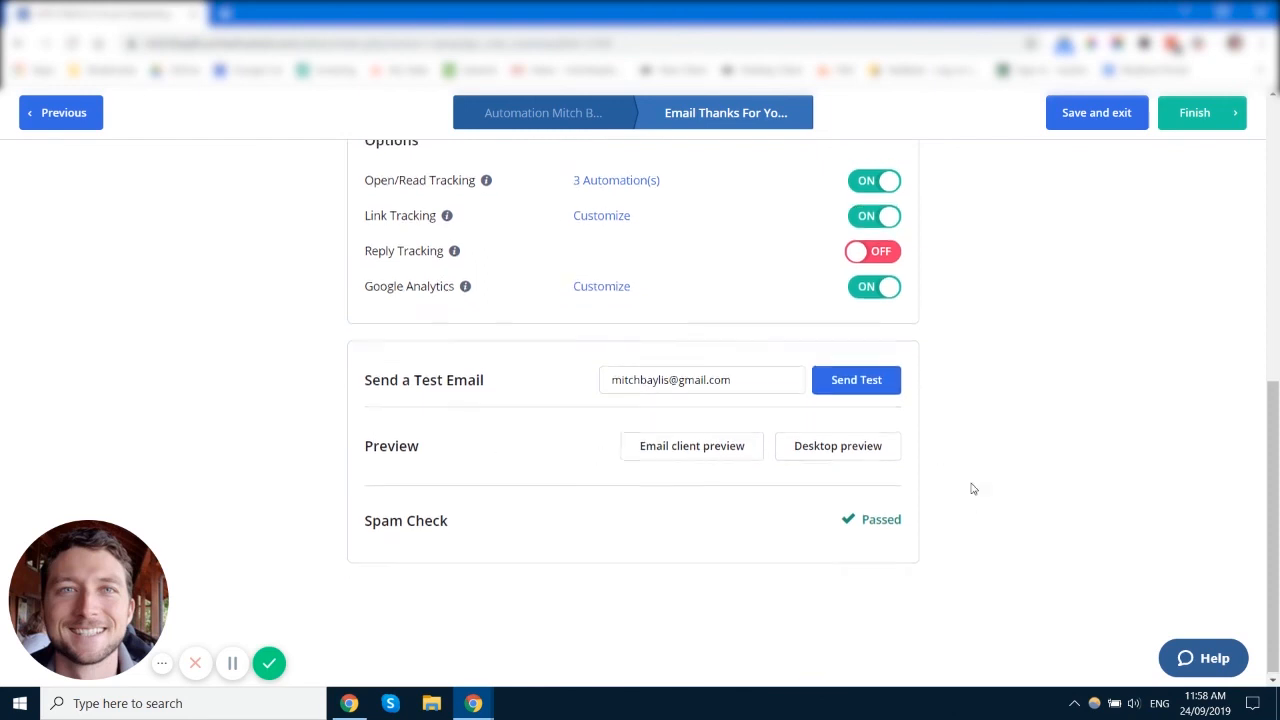
pyautogui.scroll(1, 1051, 326)
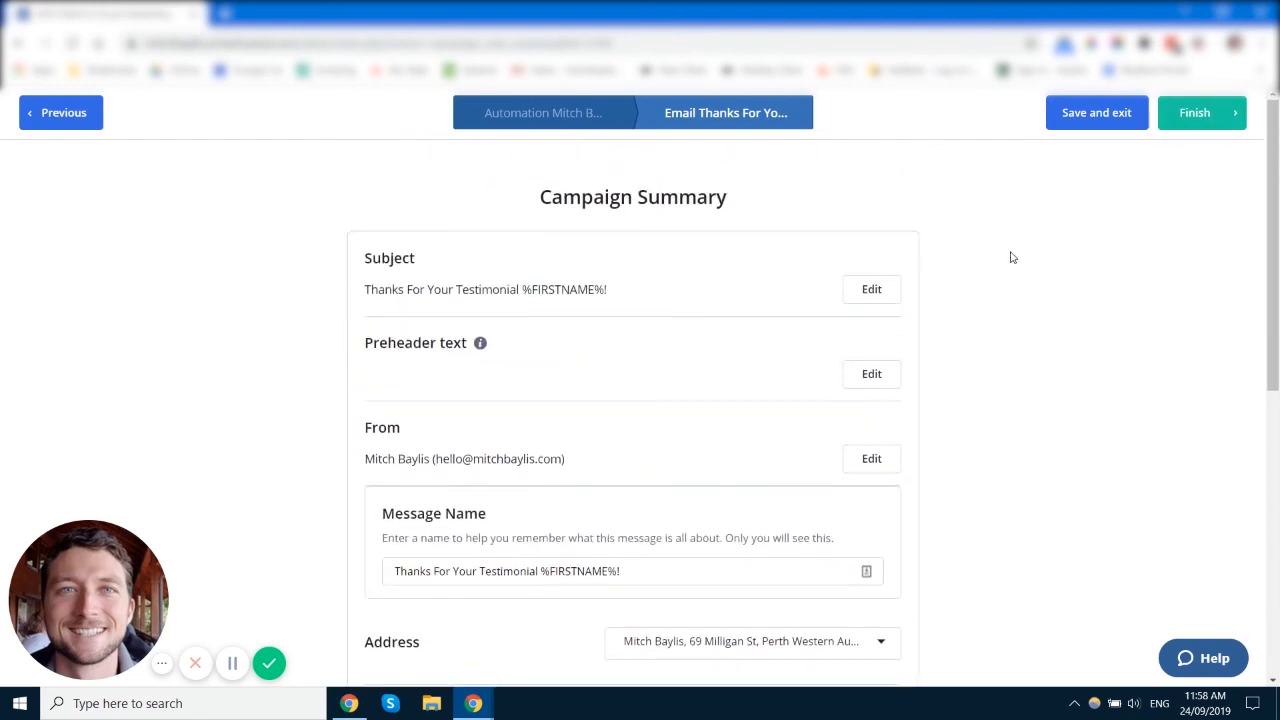
# Step: Finish the testimonial email from the Campaign Summary to reload the automation workflow
pyautogui.click(1203, 116)
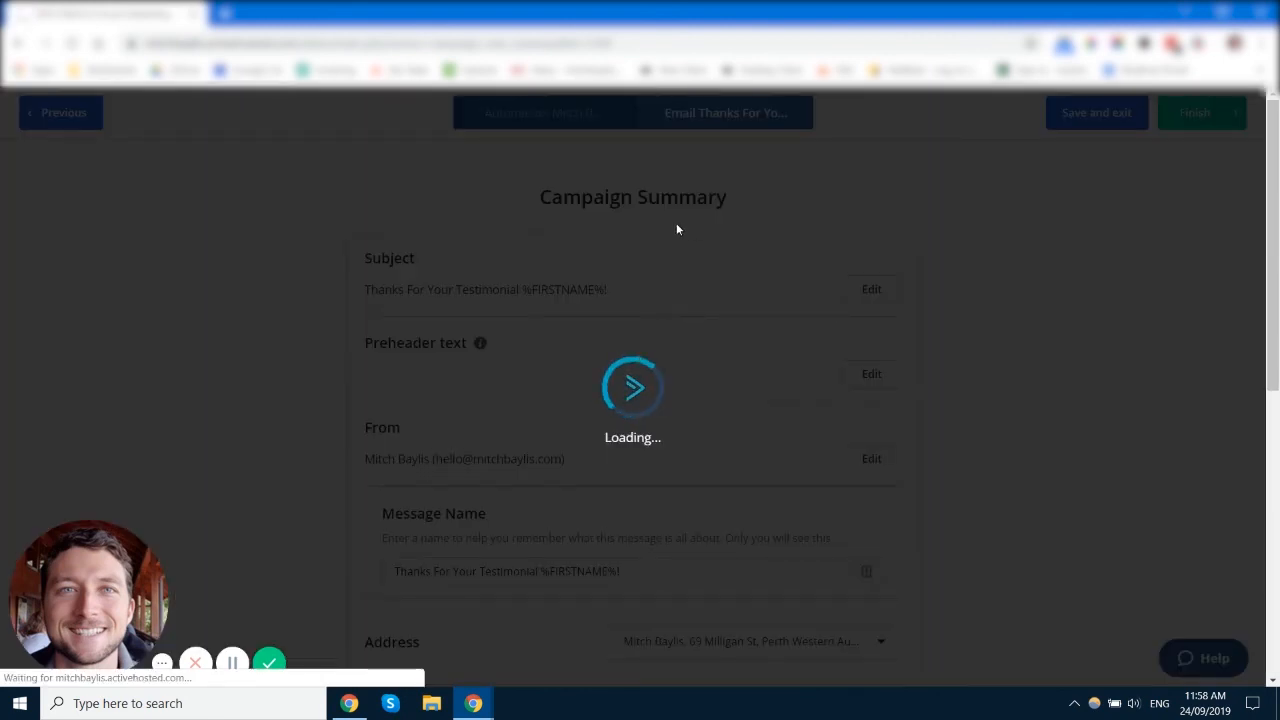